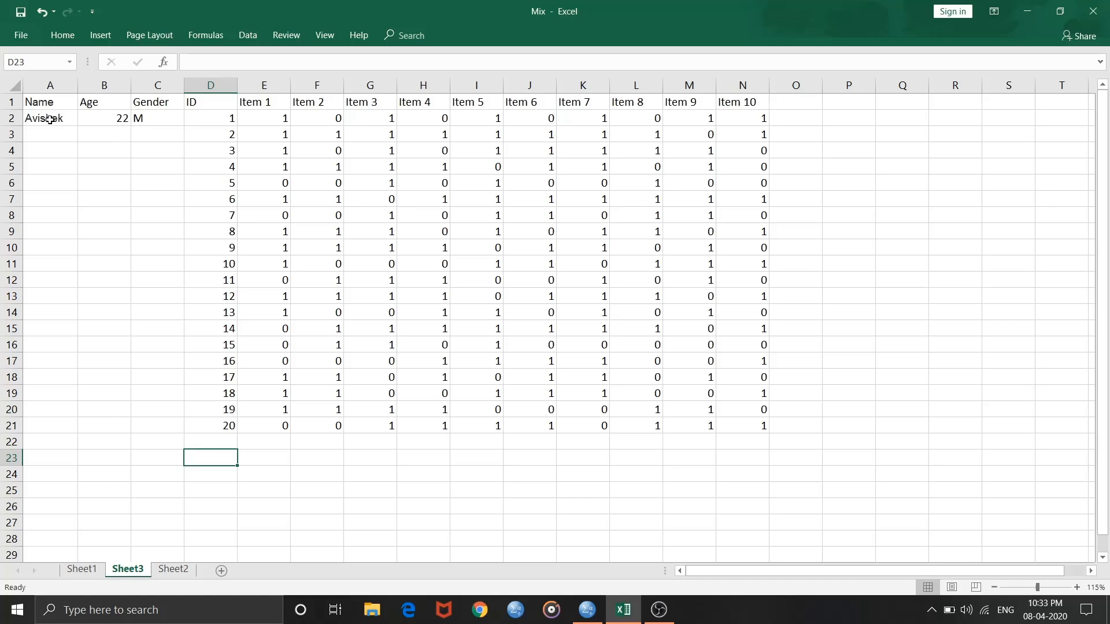
Review the Name, Age, Gender and ID columns and the item responses in E2:N21
{"action": "left_click", "coordinate": [49, 85]}
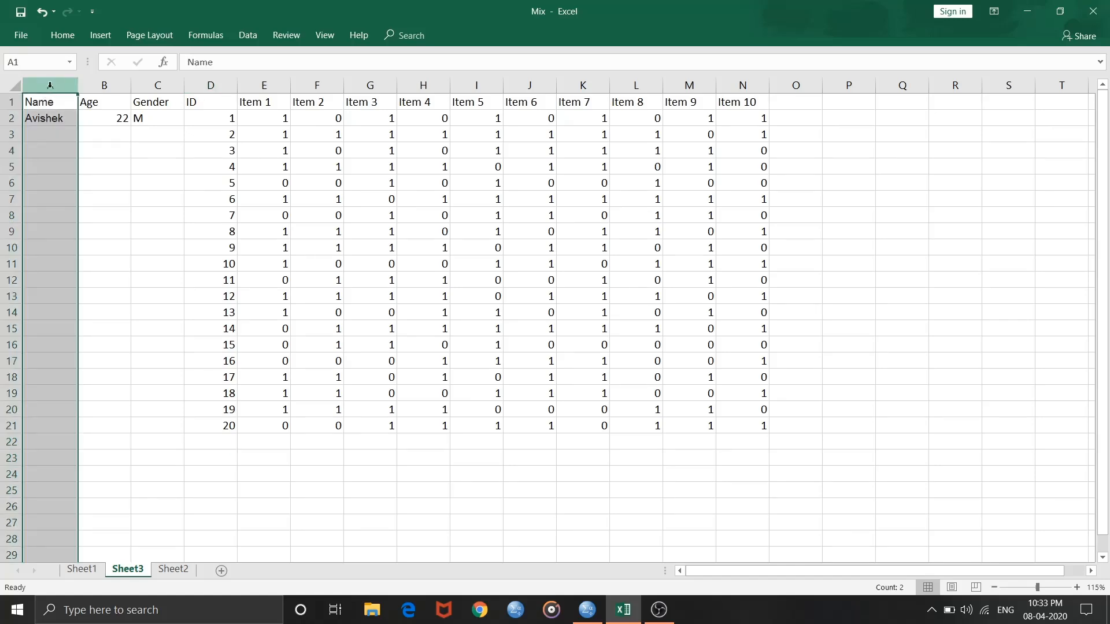
{"action": "left_click", "coordinate": [101, 85]}
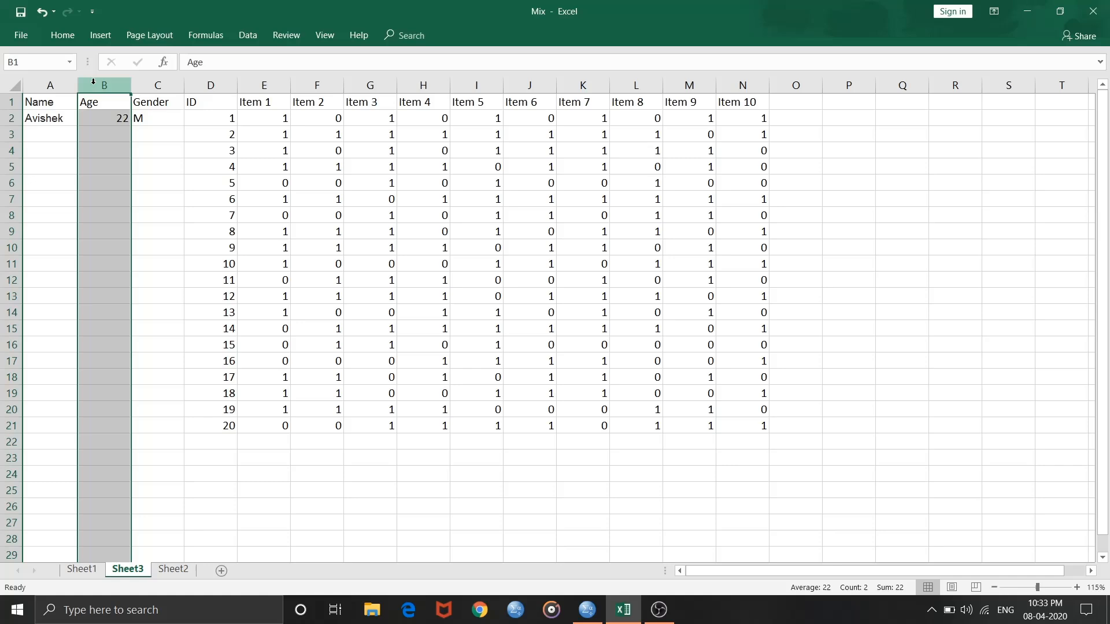
{"action": "left_click", "coordinate": [146, 85]}
{"action": "left_click", "coordinate": [209, 85]}
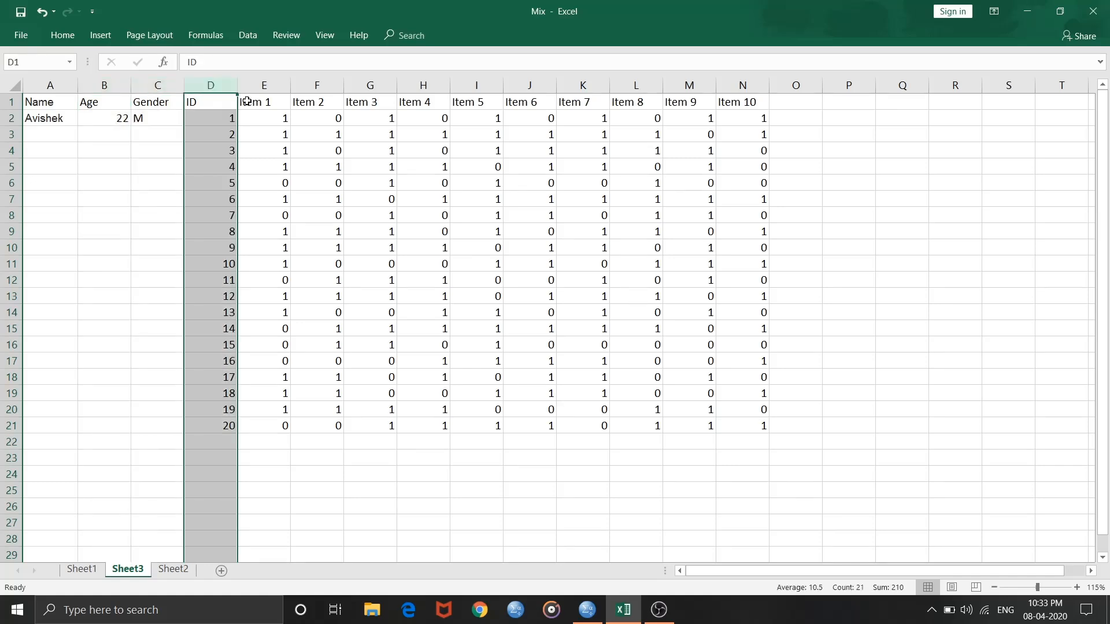
{"action": "left_click", "coordinate": [266, 117]}
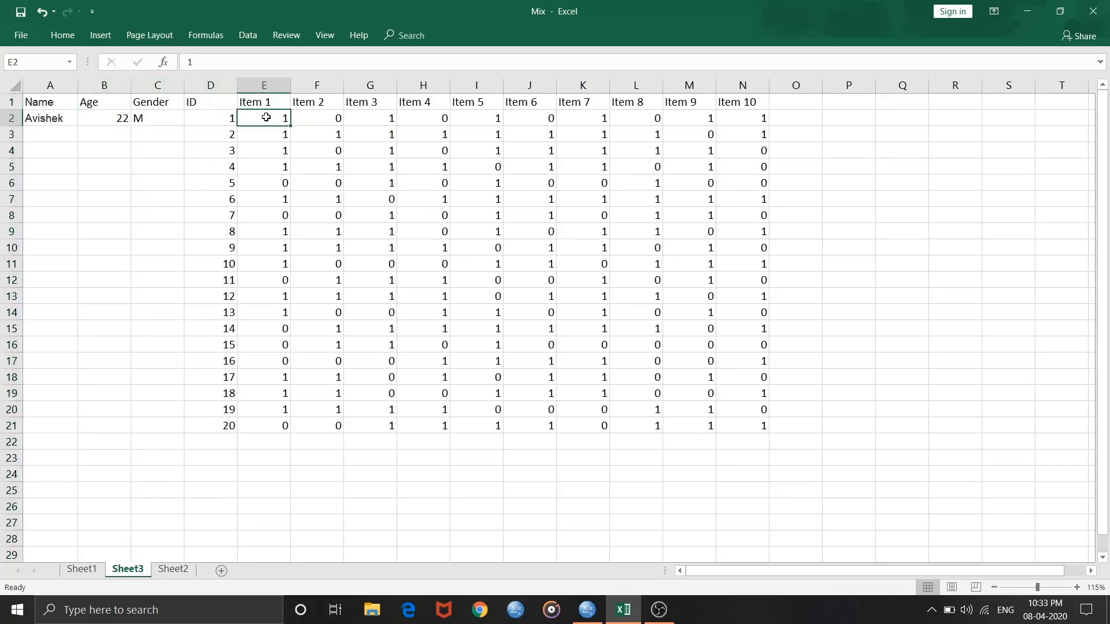
{"action": "left_click_drag", "start_coordinate": [265, 117], "coordinate": [754, 425]}
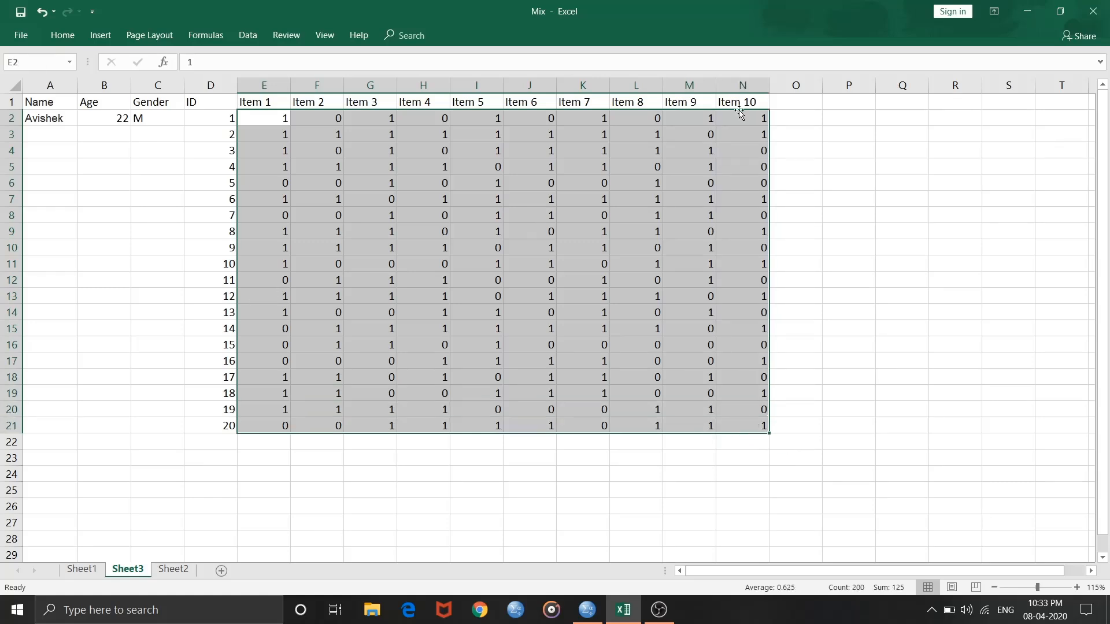
Add a Total heading in O1 and sum the first respondent's items in O2 with =SUM(E2:N2)
{"action": "left_click", "coordinate": [792, 103]}
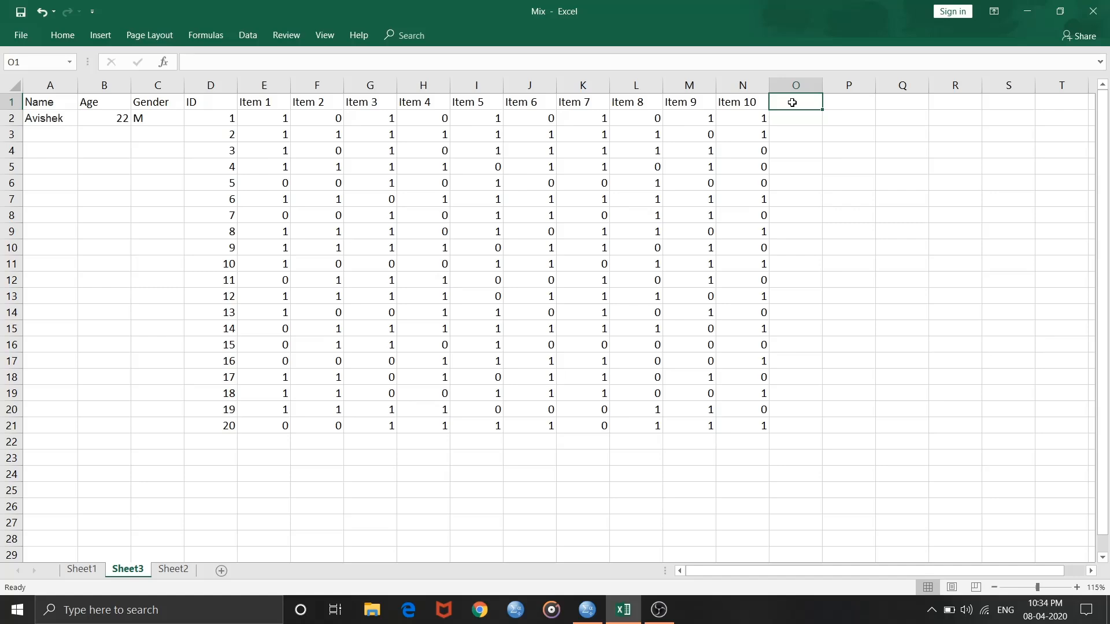
{"action": "type", "text": "Total"}
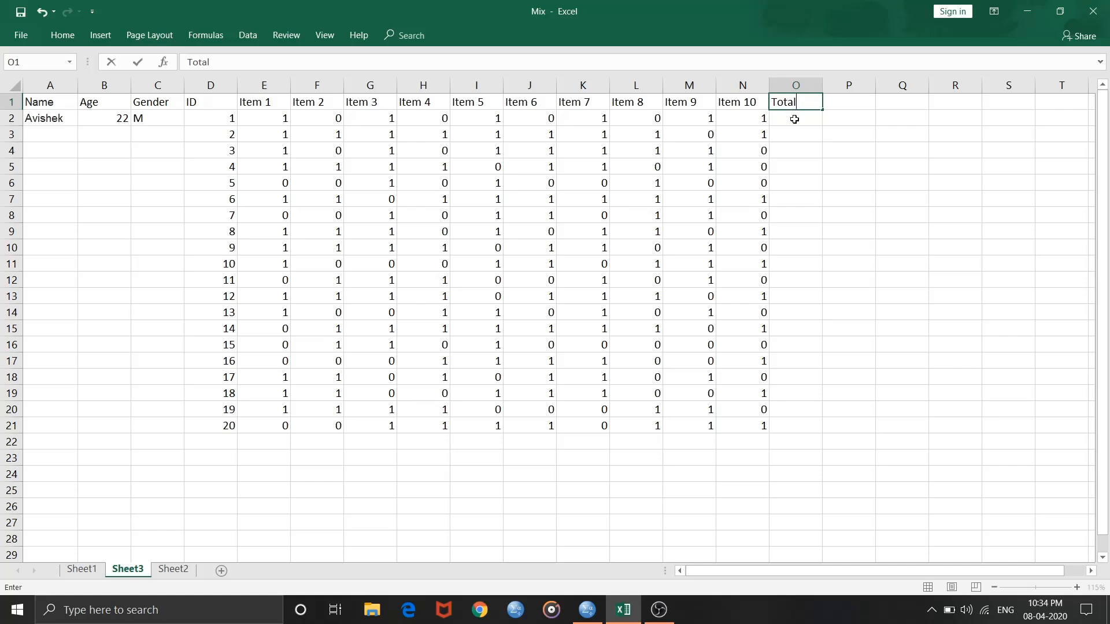
{"action": "left_click", "coordinate": [794, 119]}
{"action": "type", "text": "=sum"}
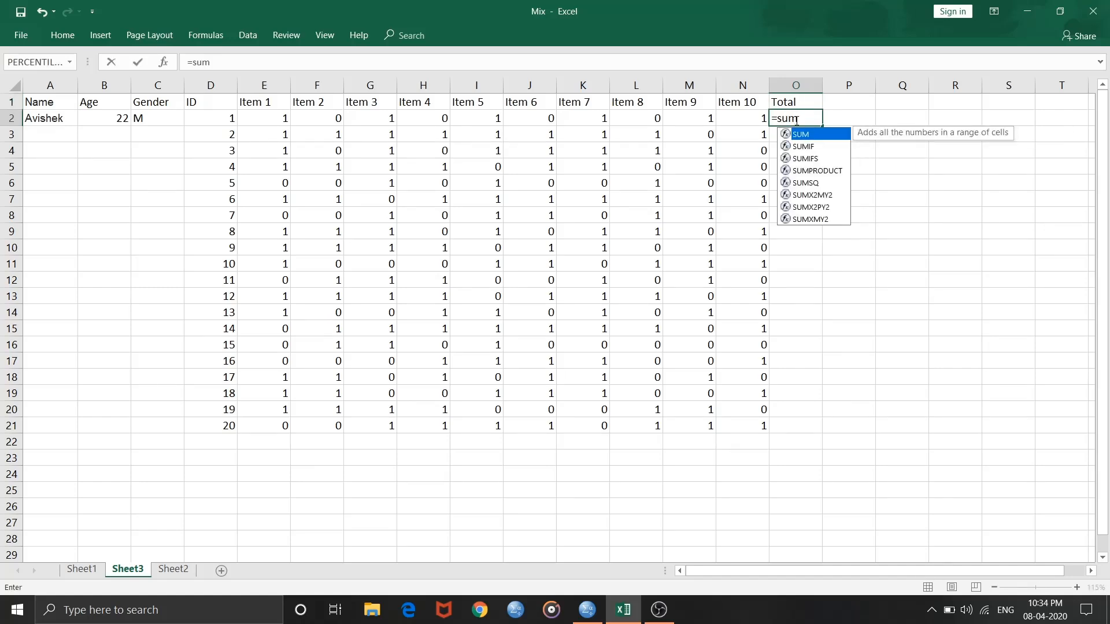
{"action": "key", "text": "Tab"}
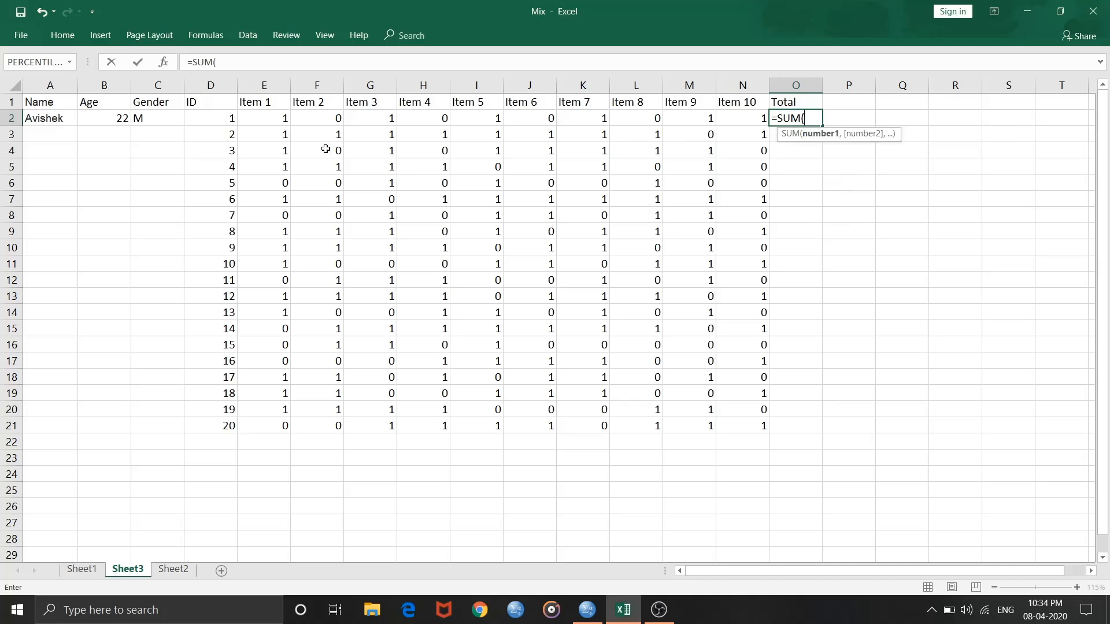
{"action": "left_click_drag", "start_coordinate": [277, 121], "coordinate": [730, 120]}
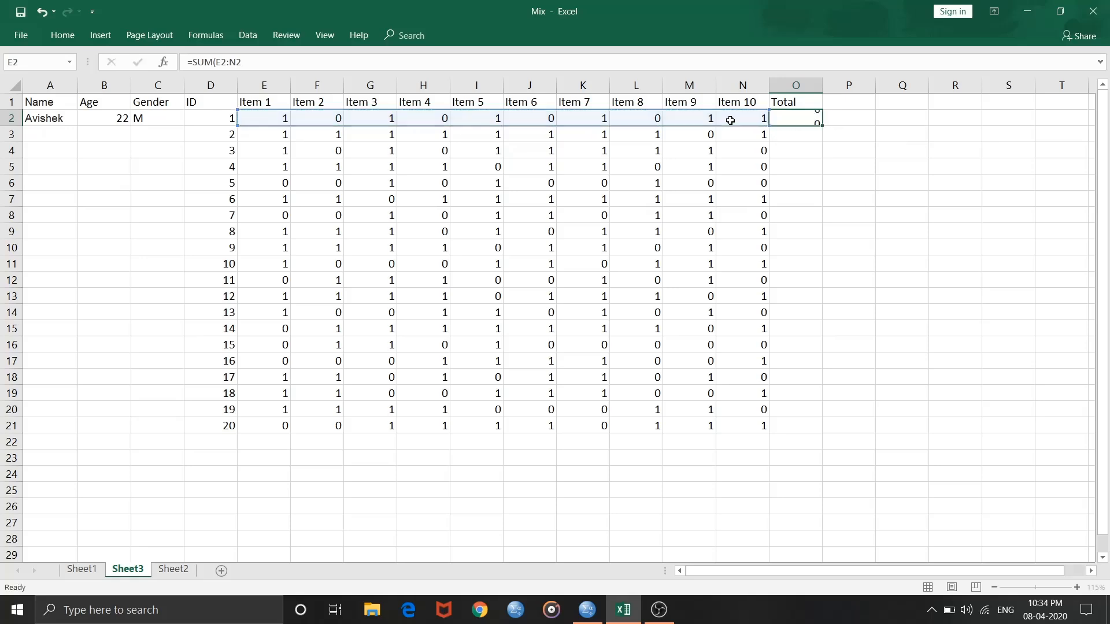
{"action": "key", "text": "Return"}
Fill the Total formula from O2 down through O21
{"action": "left_click", "coordinate": [789, 116]}
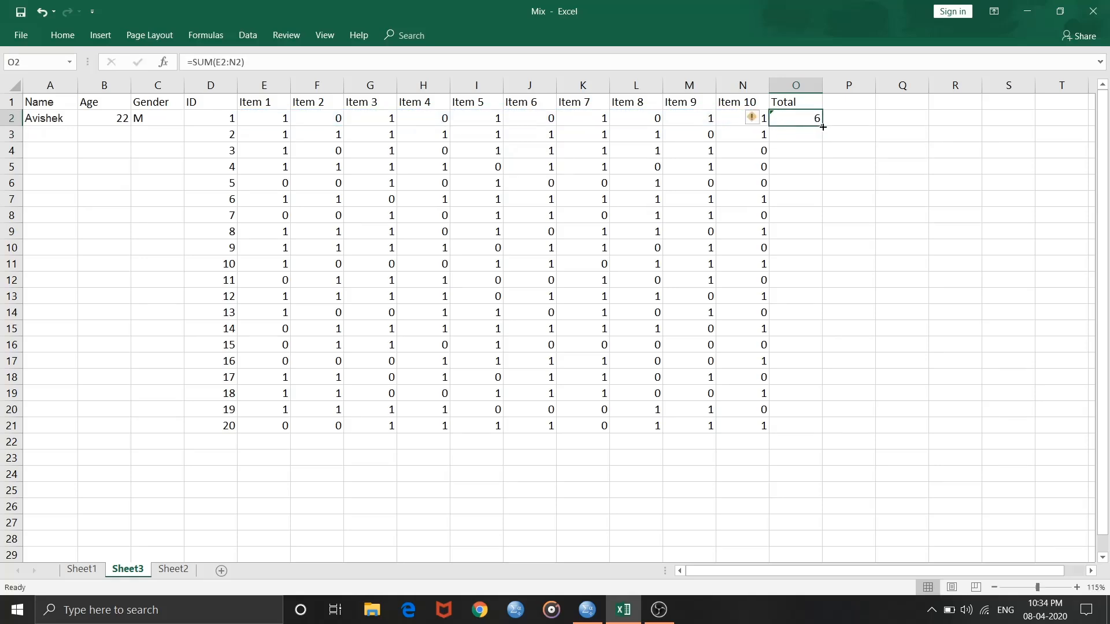
{"action": "left_click_drag", "start_coordinate": [816, 126], "coordinate": [830, 431]}
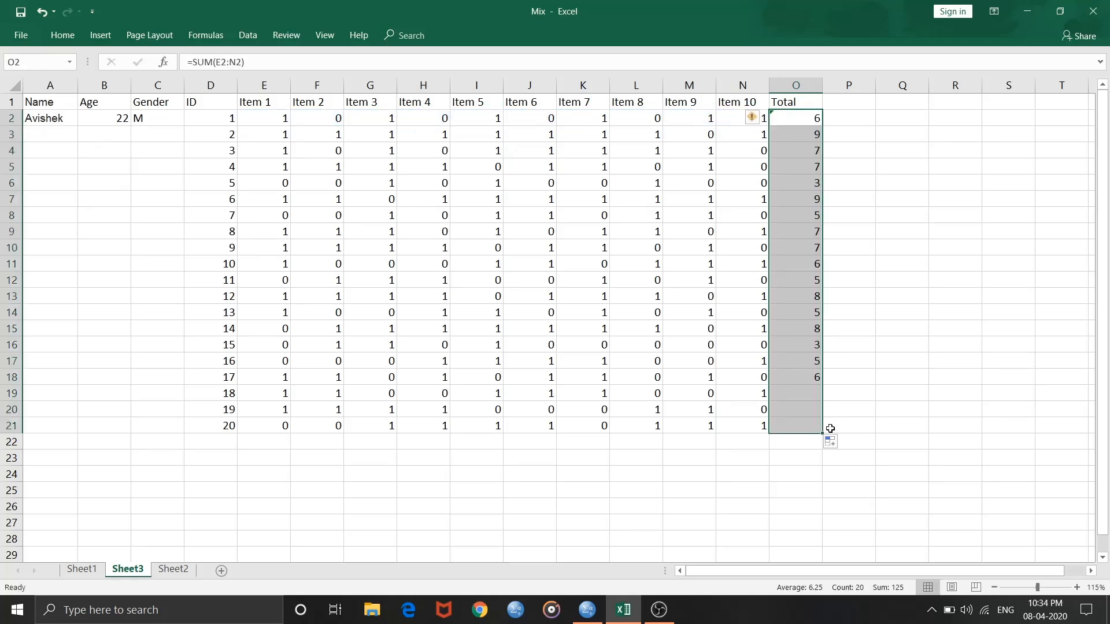
{"action": "left_click", "coordinate": [849, 105]}
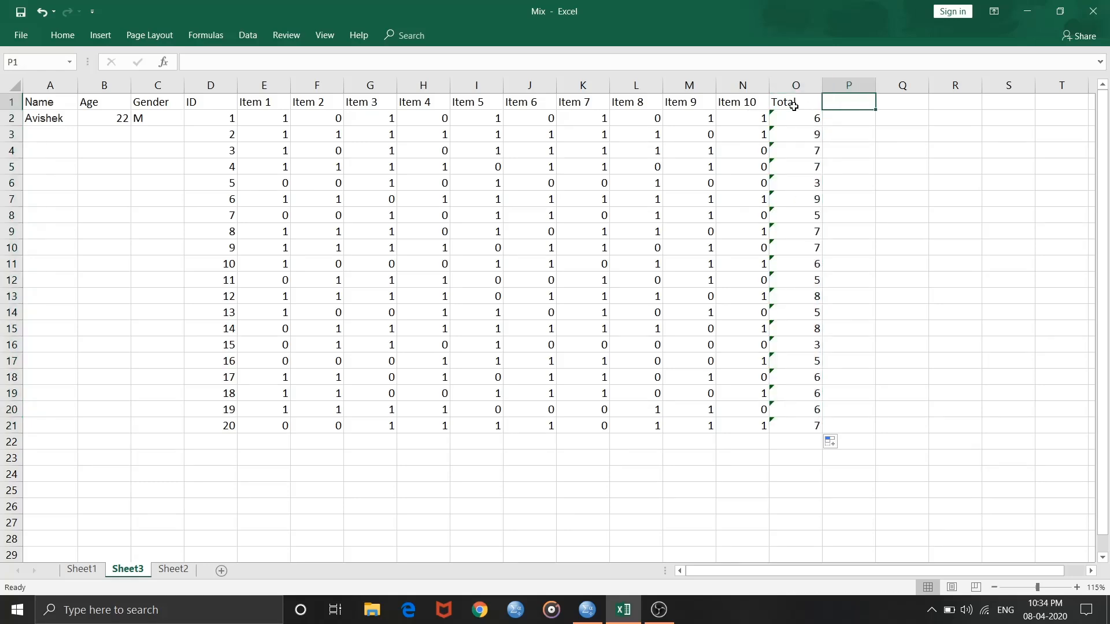
Start a custom sort on the whole table A1:O21, with the first row treated as headers
{"action": "left_click", "coordinate": [52, 105]}
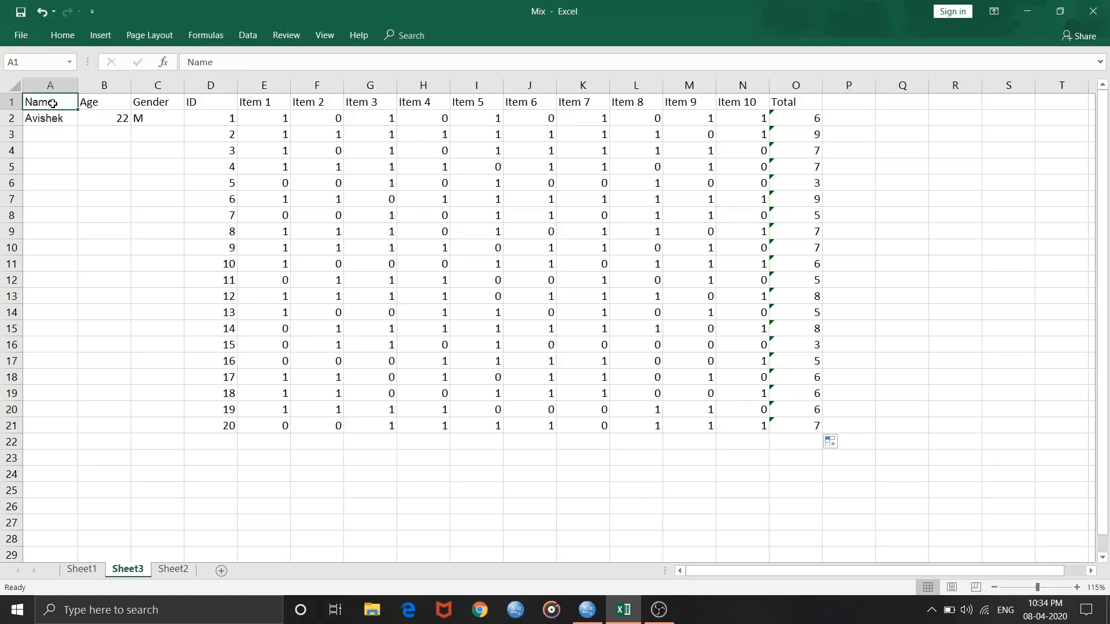
{"action": "left_click_drag", "start_coordinate": [52, 103], "coordinate": [800, 426]}
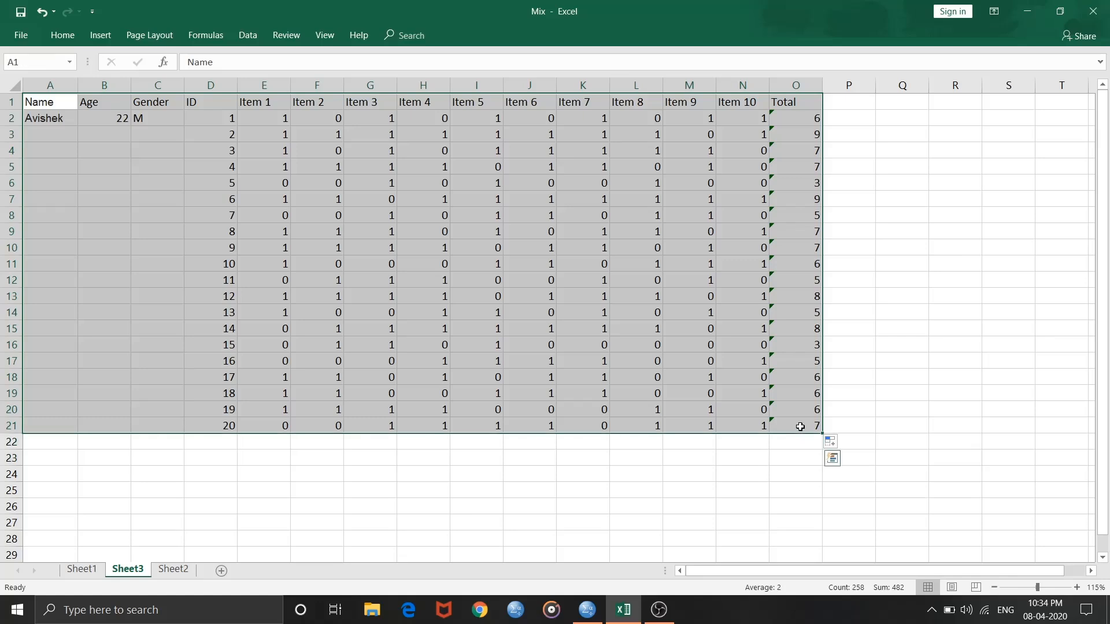
{"action": "left_click", "coordinate": [63, 36]}
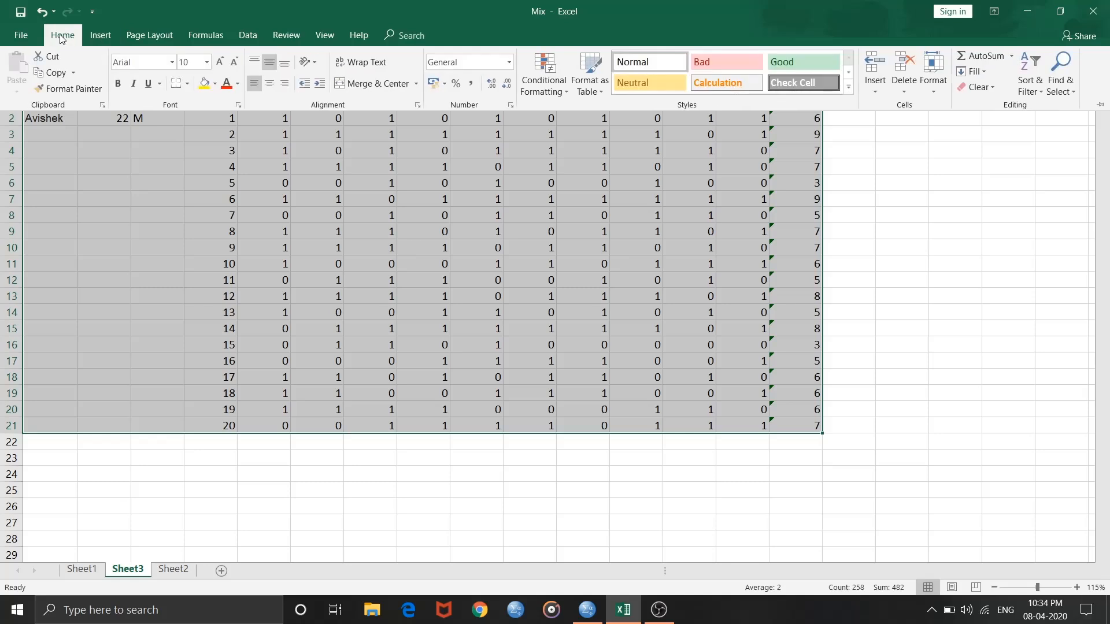
{"action": "left_click", "coordinate": [62, 36]}
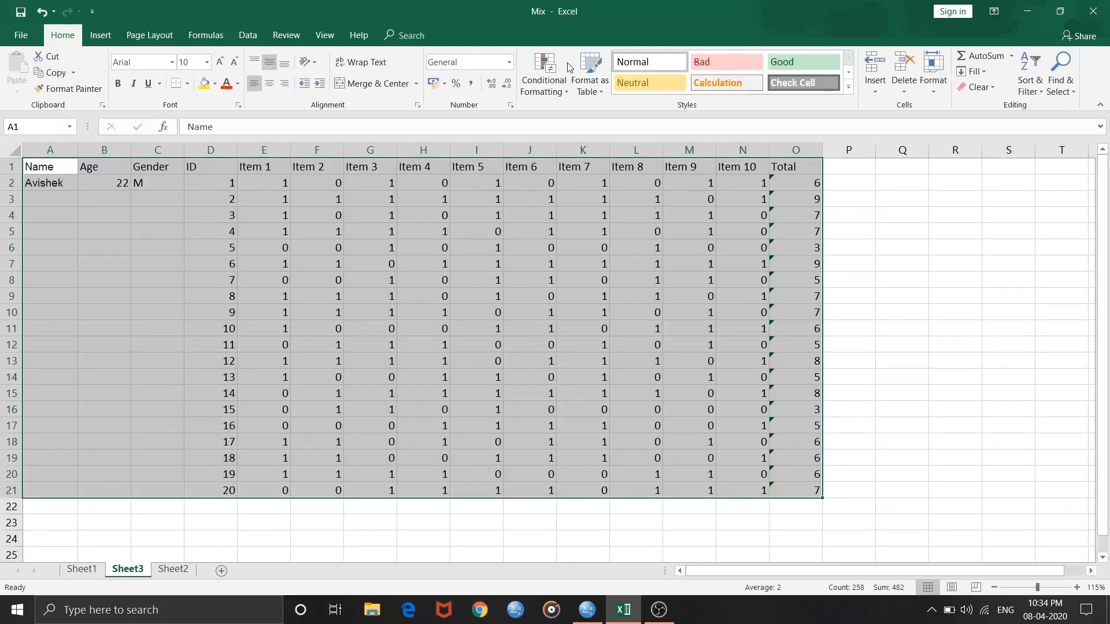
{"action": "left_click", "coordinate": [1027, 88]}
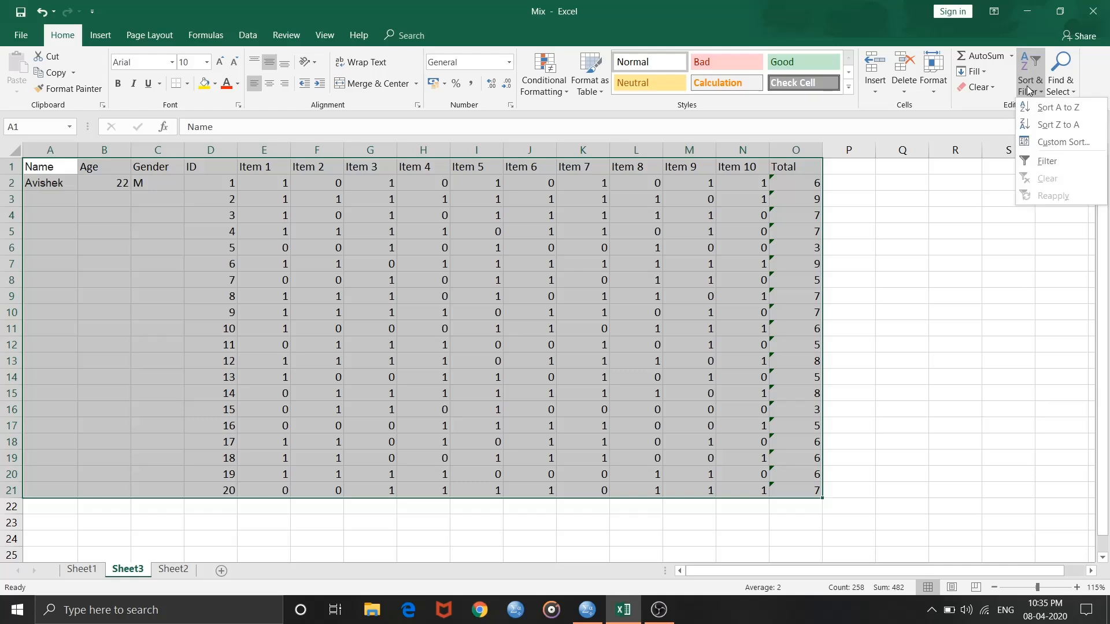
{"action": "left_click", "coordinate": [1035, 147]}
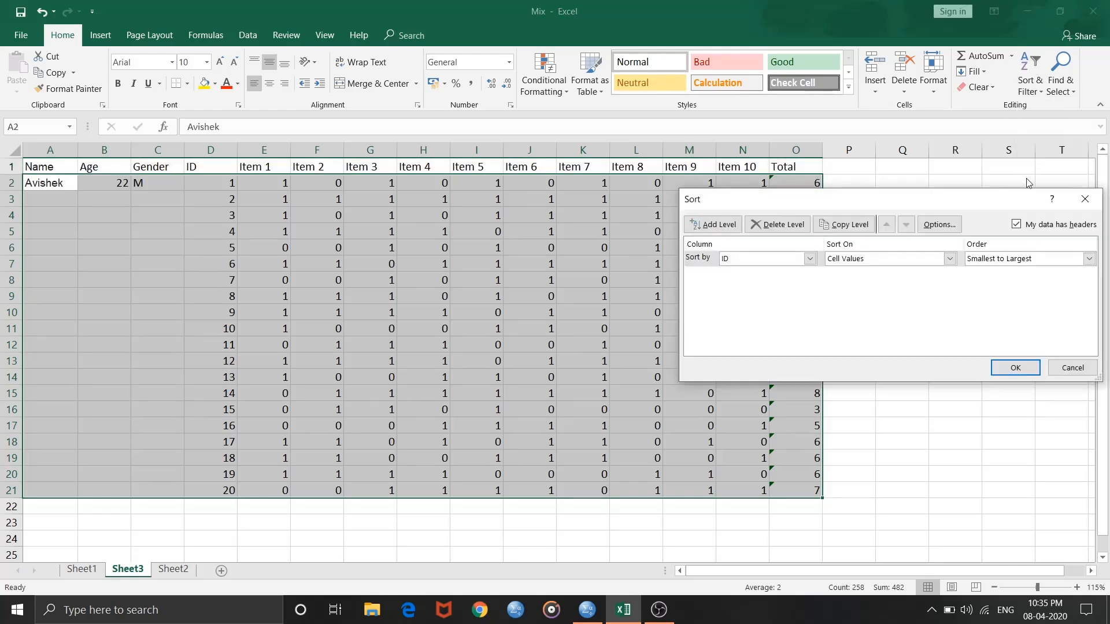
{"action": "left_click", "coordinate": [1017, 224]}
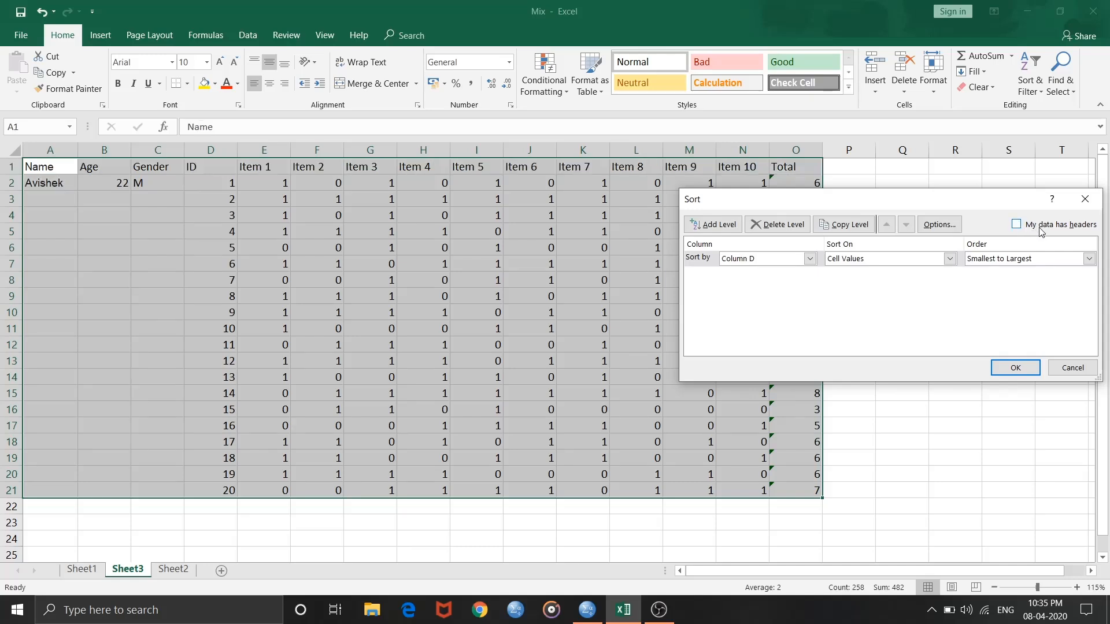
{"action": "left_click", "coordinate": [1015, 225]}
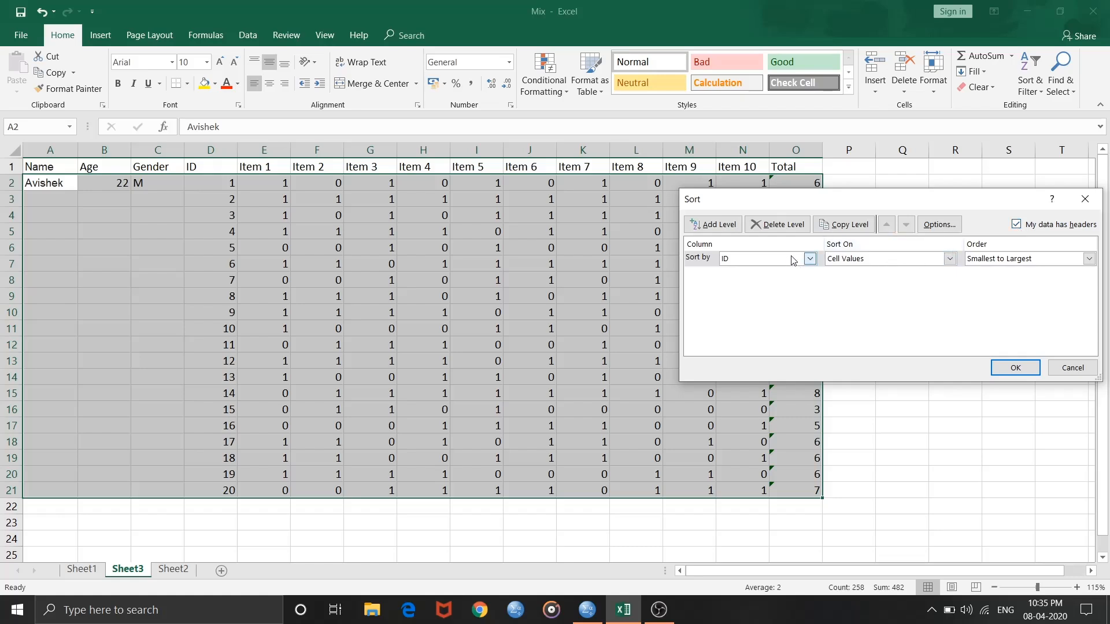
Sort the table by Total on cell values, from Largest to Smallest
{"action": "left_click", "coordinate": [810, 259]}
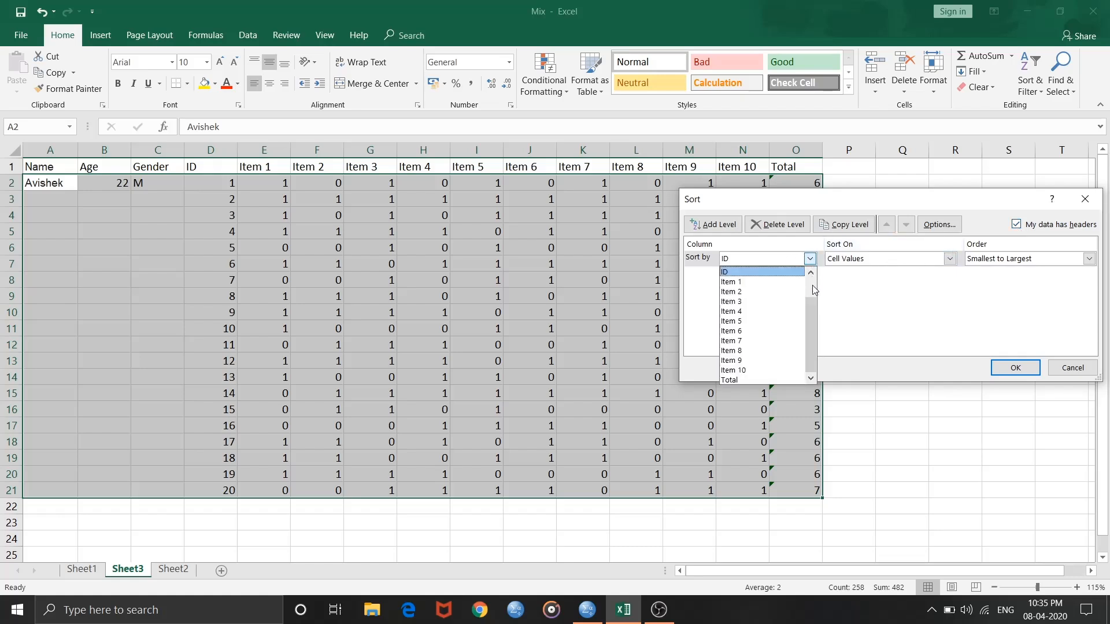
{"action": "mouse_move", "coordinate": [814, 306]}
{"action": "left_mouse_down"}
{"action": "mouse_move", "coordinate": [812, 289]}
{"action": "mouse_move", "coordinate": [809, 326]}
{"action": "left_mouse_up"}
{"action": "left_click", "coordinate": [727, 380]}
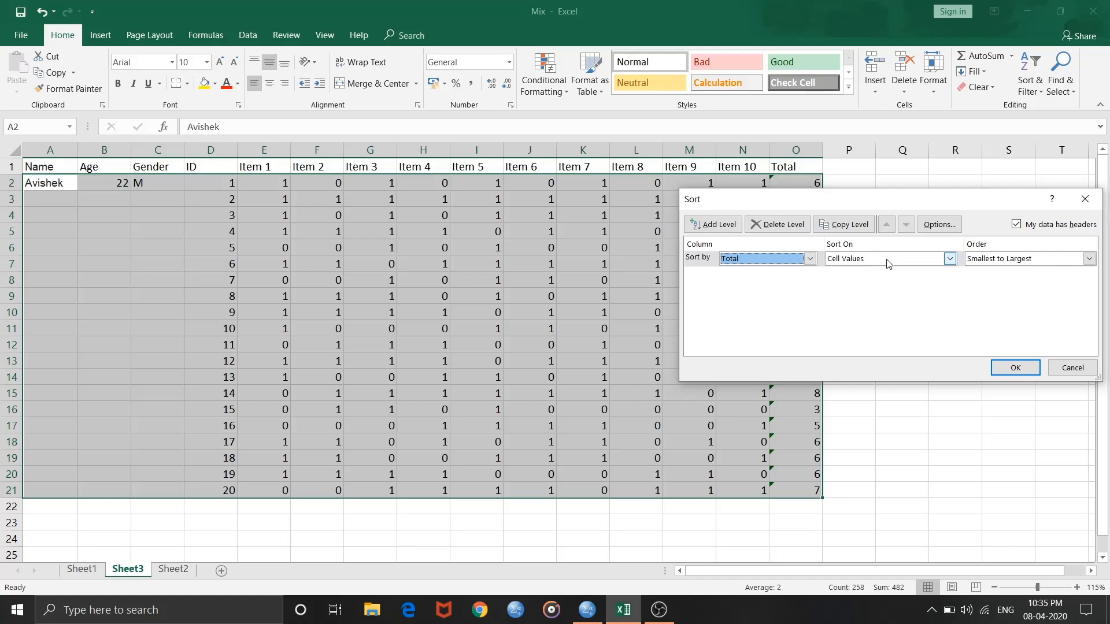
{"action": "left_click", "coordinate": [974, 260]}
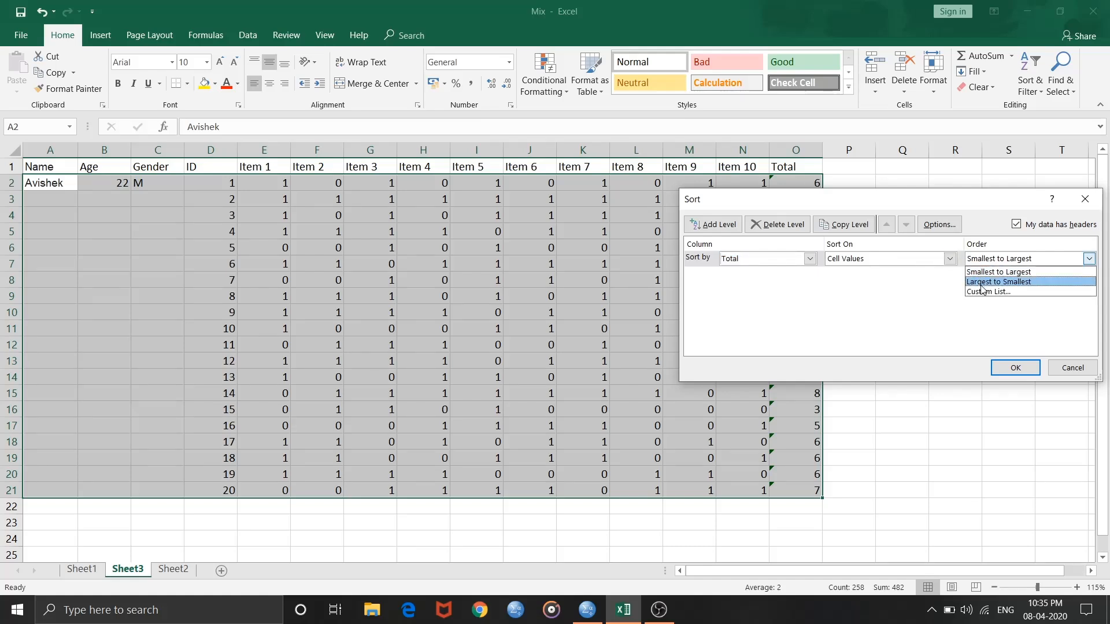
{"action": "left_click", "coordinate": [981, 283]}
{"action": "left_click", "coordinate": [999, 370]}
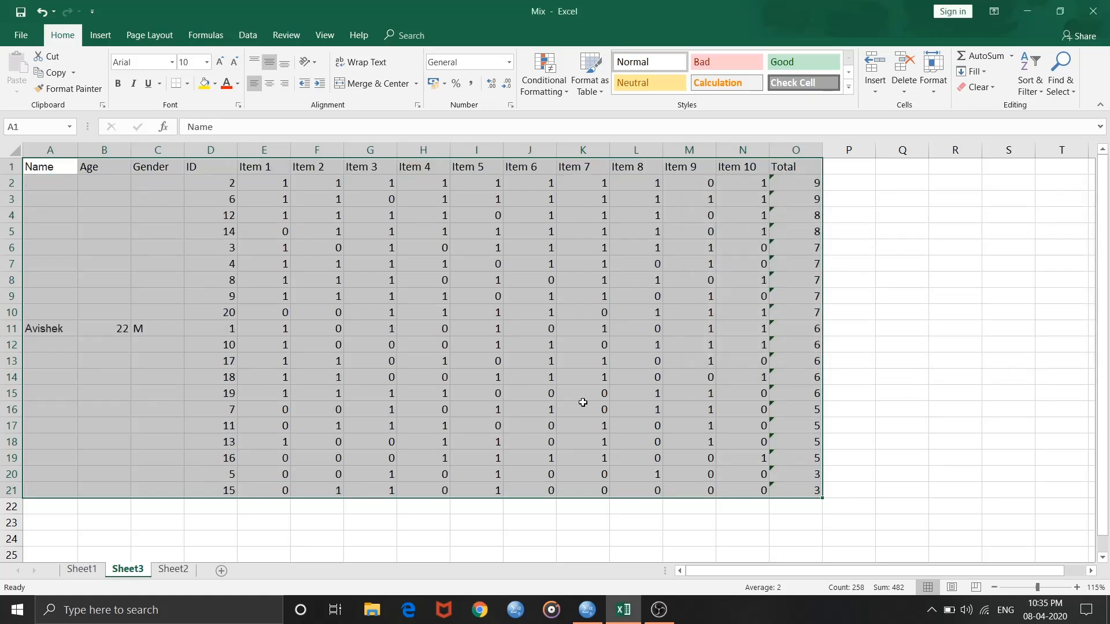
Examine the reordered IDs and compare the highest and lowest scores in the Total column
{"action": "left_click", "coordinate": [200, 327]}
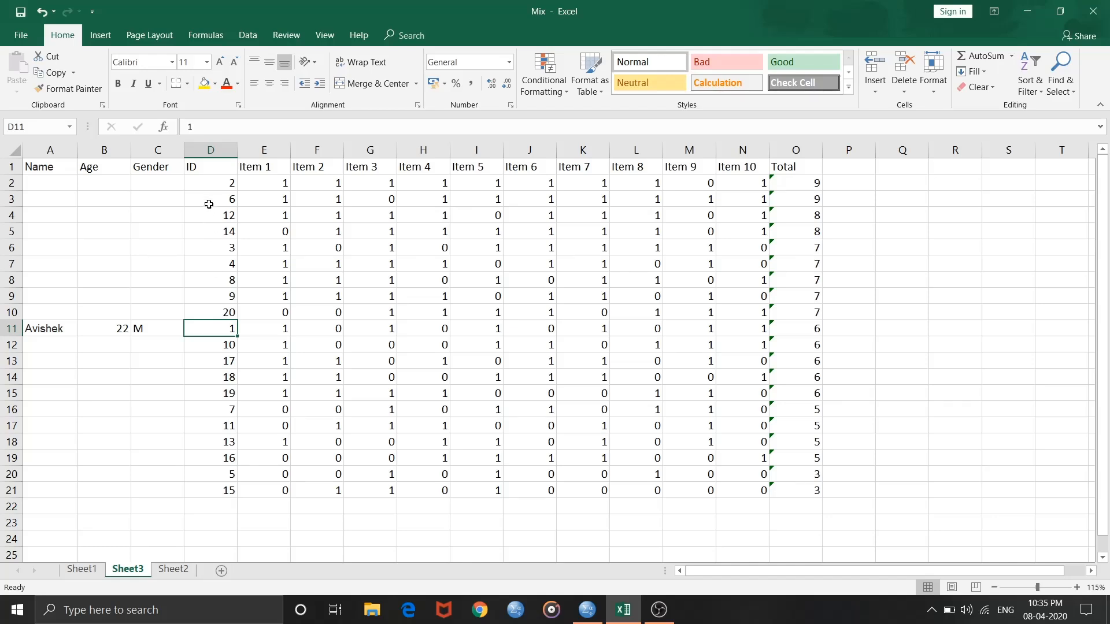
{"action": "left_click", "coordinate": [212, 184]}
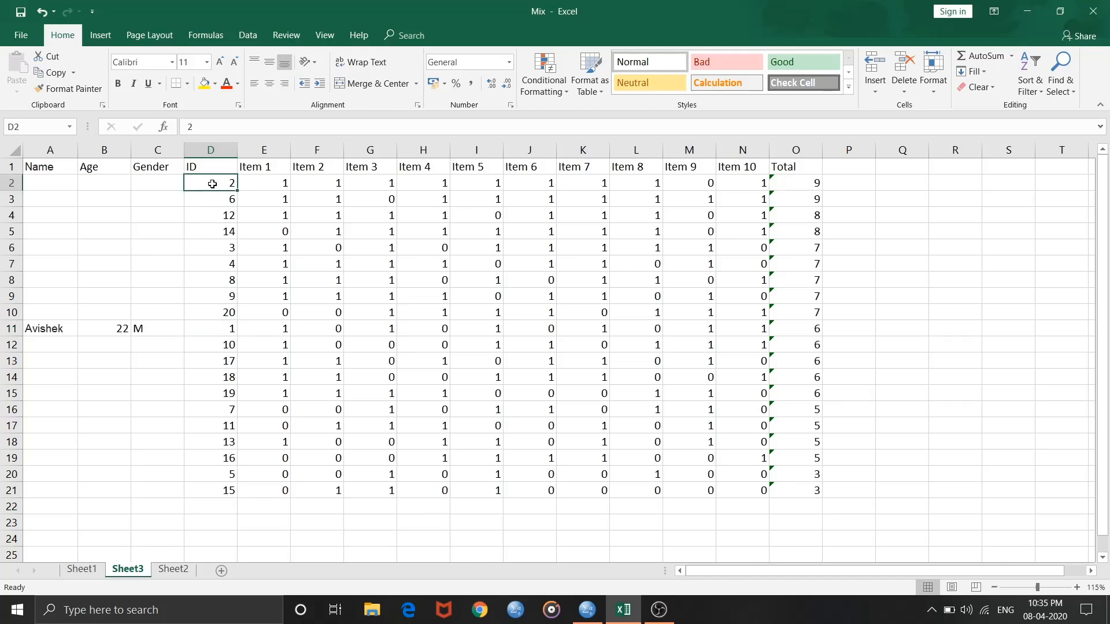
{"action": "left_click", "coordinate": [213, 198]}
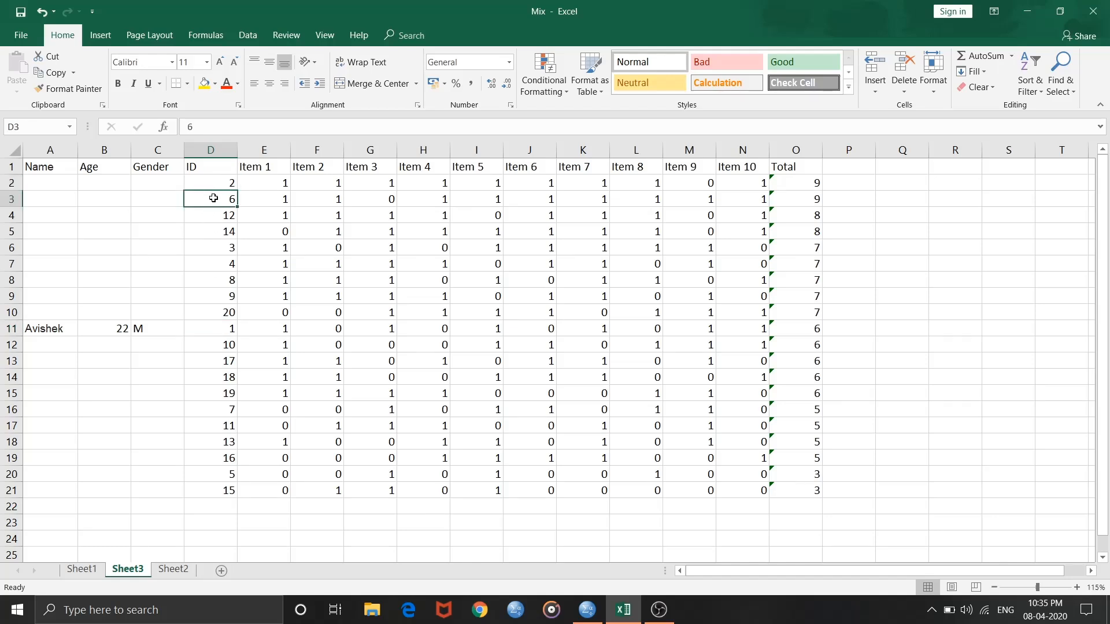
{"action": "left_click", "coordinate": [808, 183]}
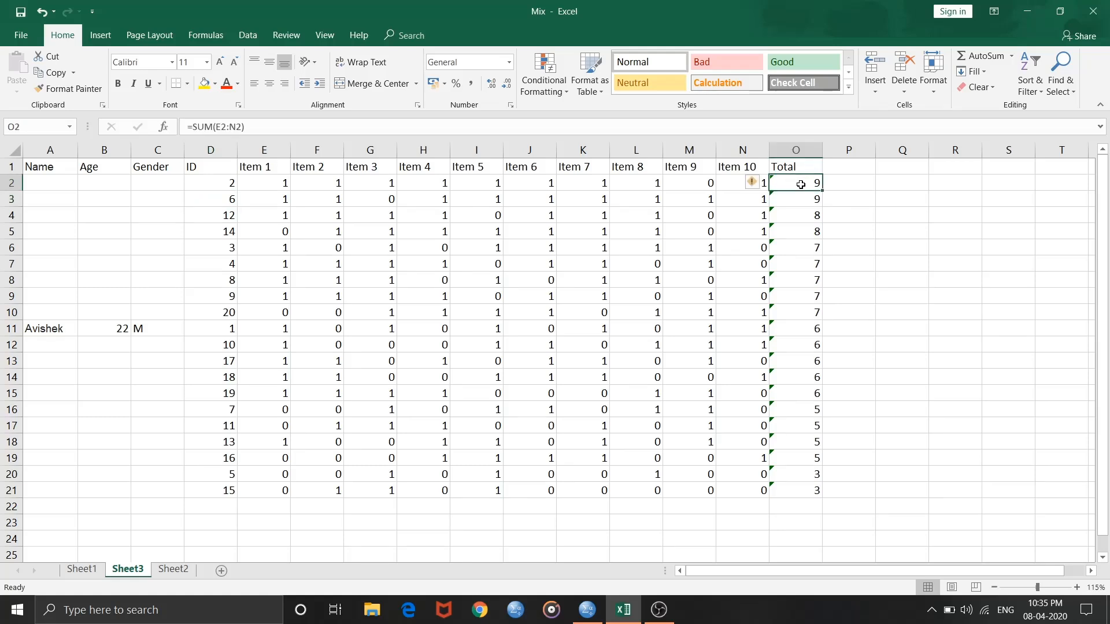
{"action": "mouse_move", "coordinate": [808, 183]}
{"action": "left_mouse_down"}
{"action": "mouse_move", "coordinate": [800, 211]}
{"action": "mouse_move", "coordinate": [801, 199]}
{"action": "left_mouse_up"}
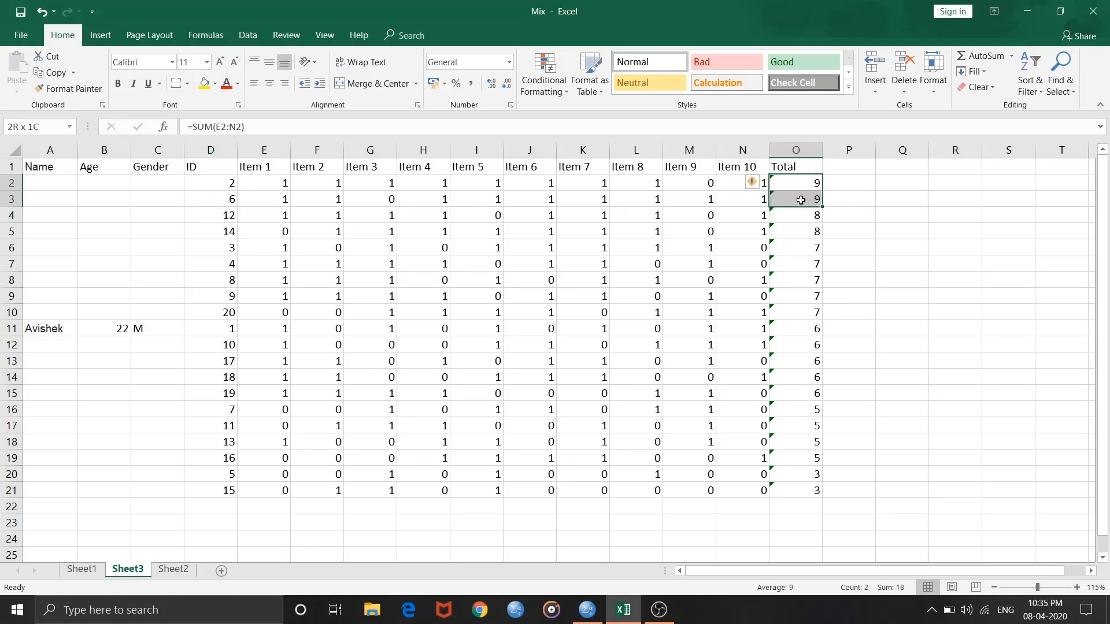
{"action": "left_click", "coordinate": [811, 492]}
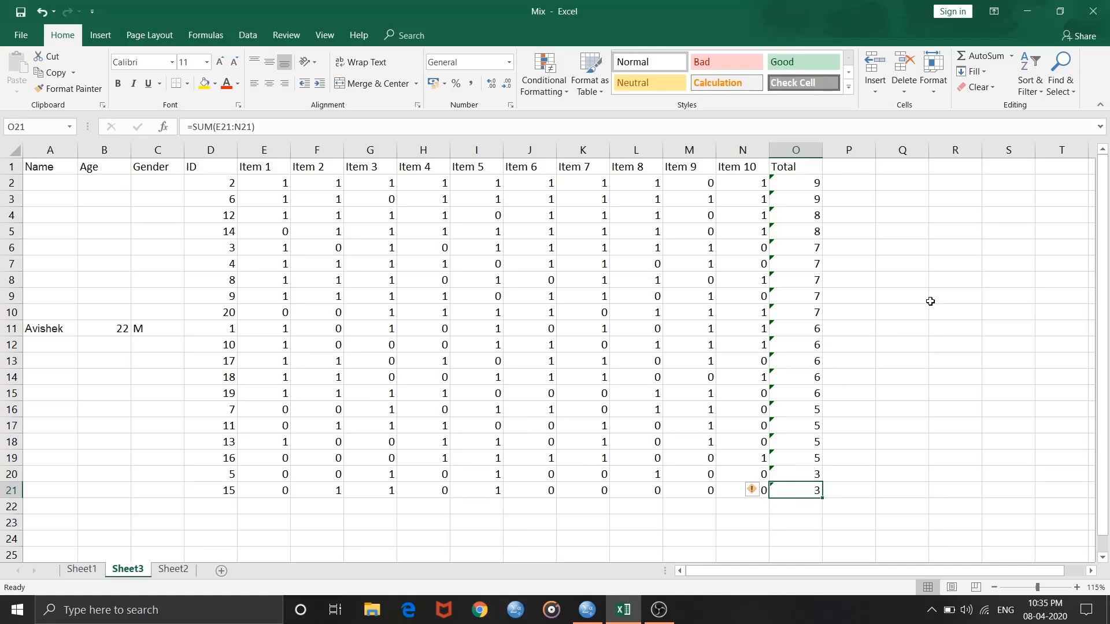
Collapse the ribbon and enter the label U30 in cell D23 below the ID column
{"action": "left_click", "coordinate": [1099, 107]}
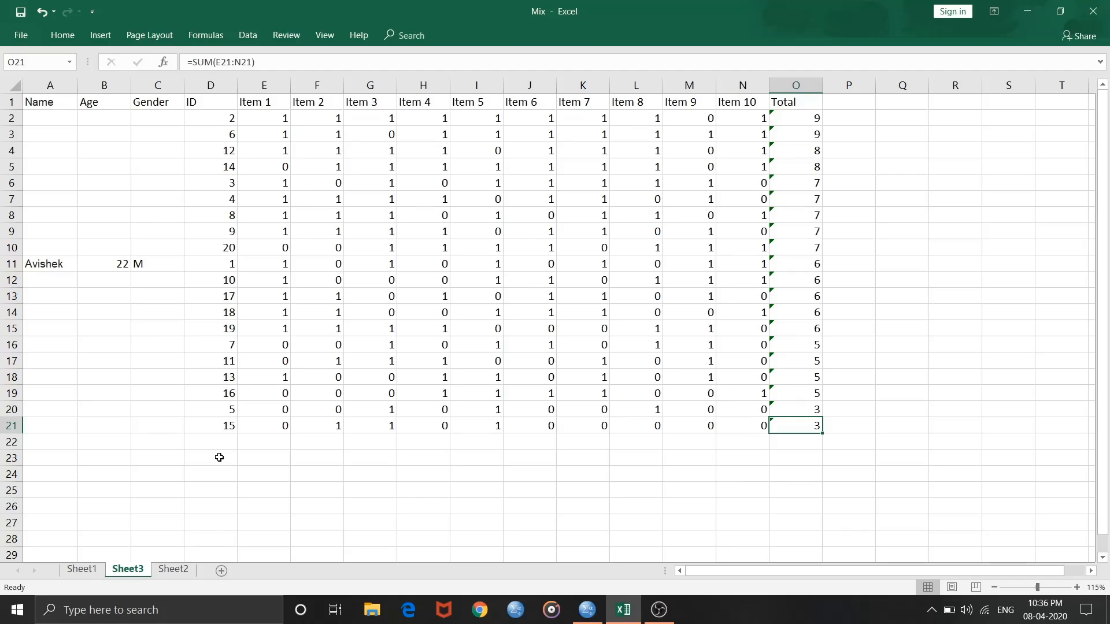
{"action": "left_click", "coordinate": [219, 457]}
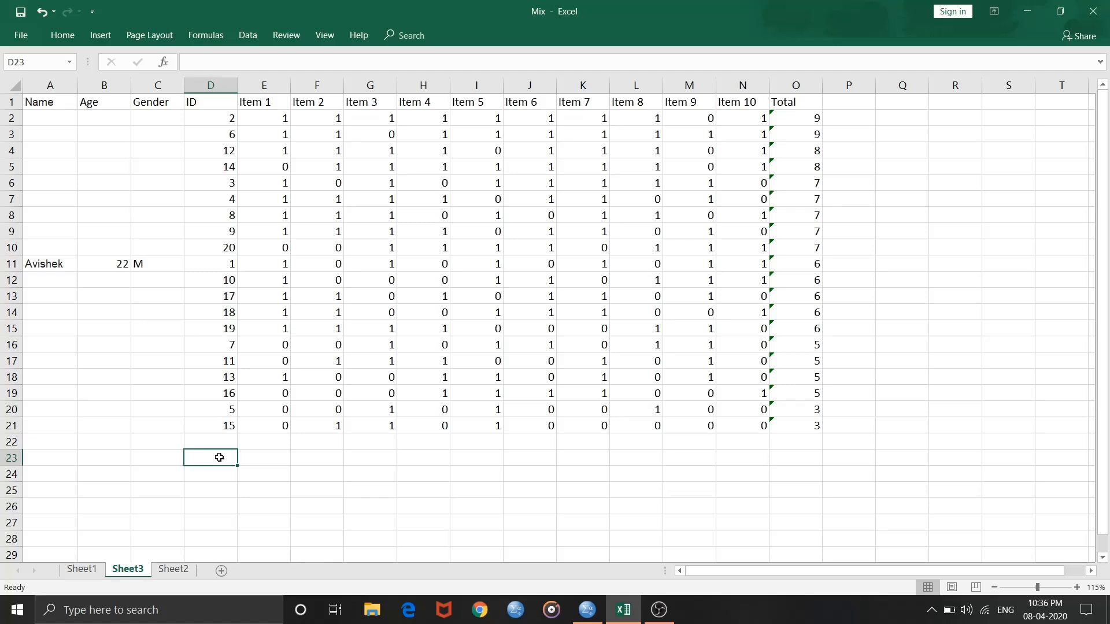
{"action": "type", "text": "U30"}
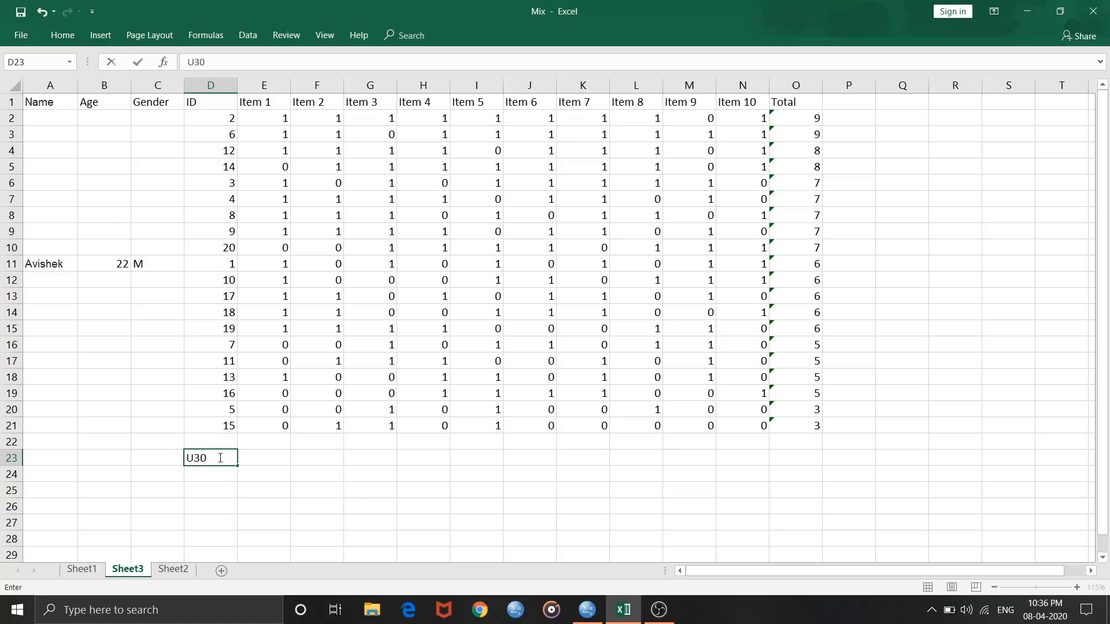
{"action": "key", "text": "Return"}
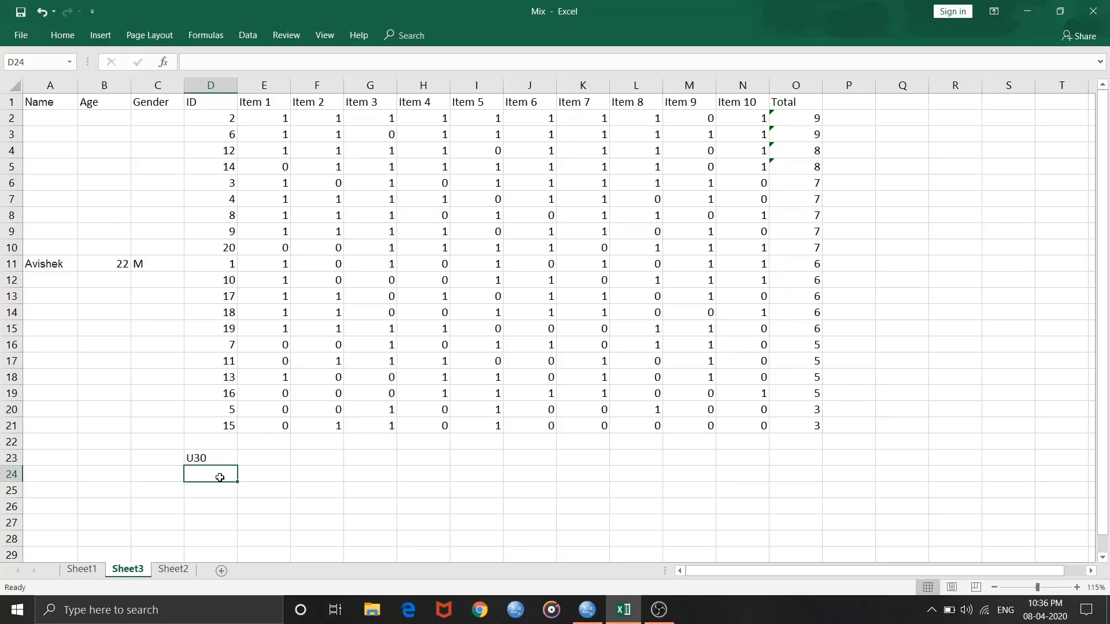
Enter the row labels L30 in cell D24 and DI in cell D25 beneath U30
{"action": "type", "text": "L30"}
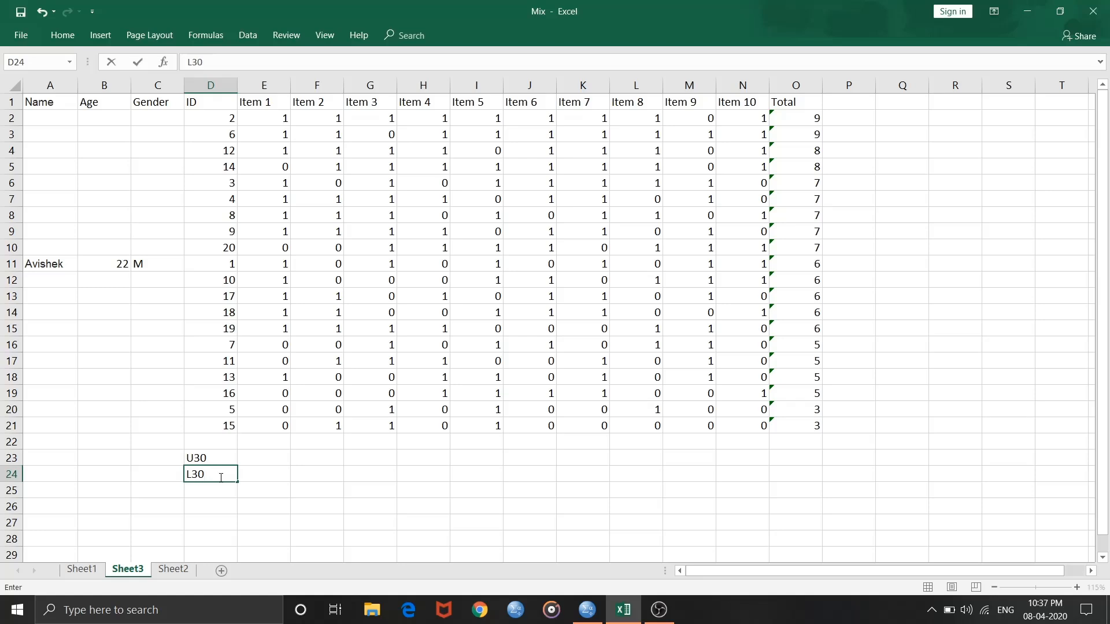
{"action": "left_click", "coordinate": [218, 491]}
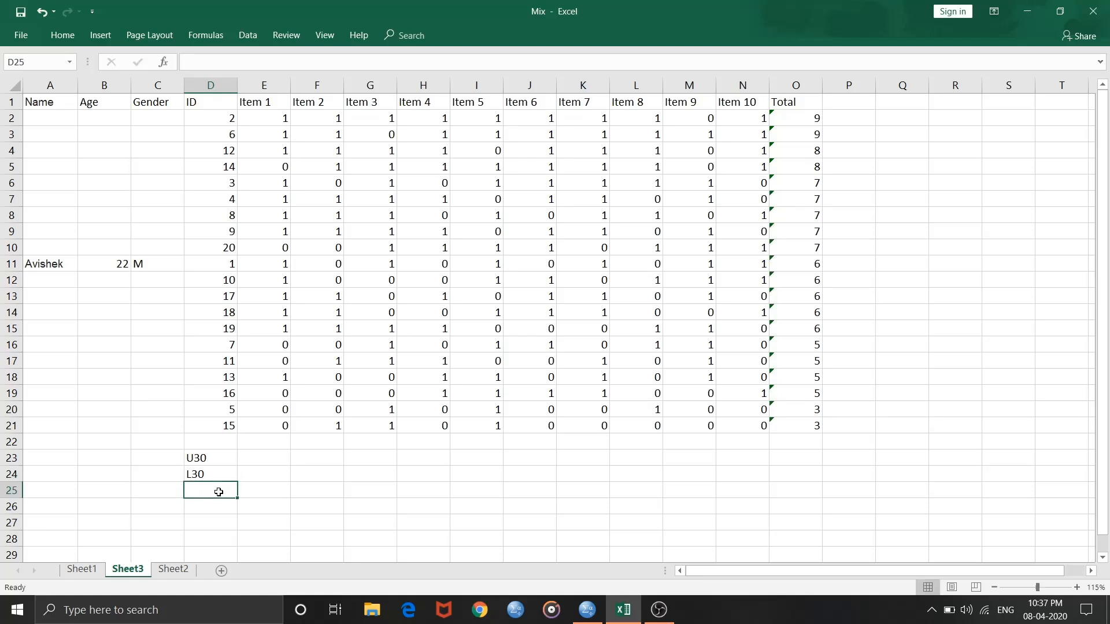
{"action": "type", "text": "D"}
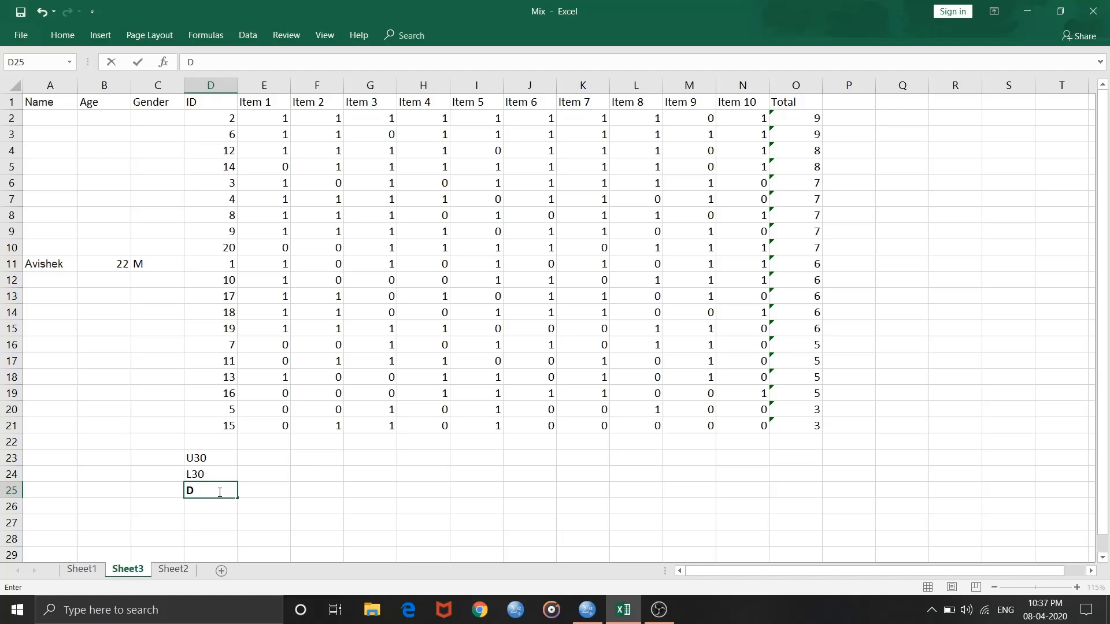
{"action": "type", "text": "I"}
Calculate Item 1's U30 value in cell E23 with the formula =(SUM(E2:E7))/6
{"action": "left_click", "coordinate": [252, 458]}
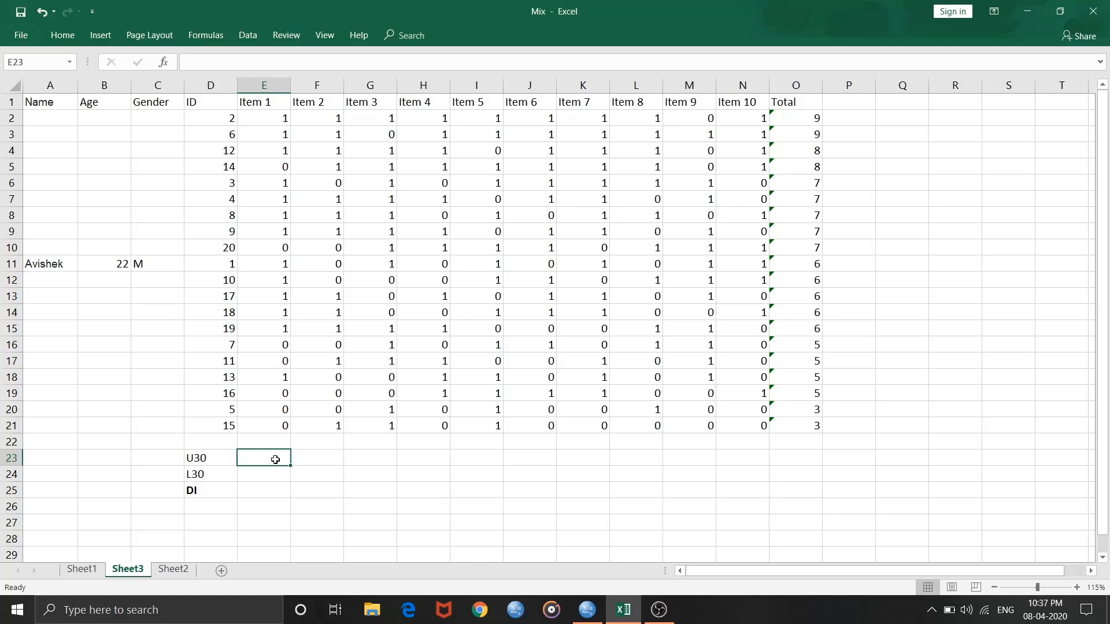
{"action": "type", "text": "="}
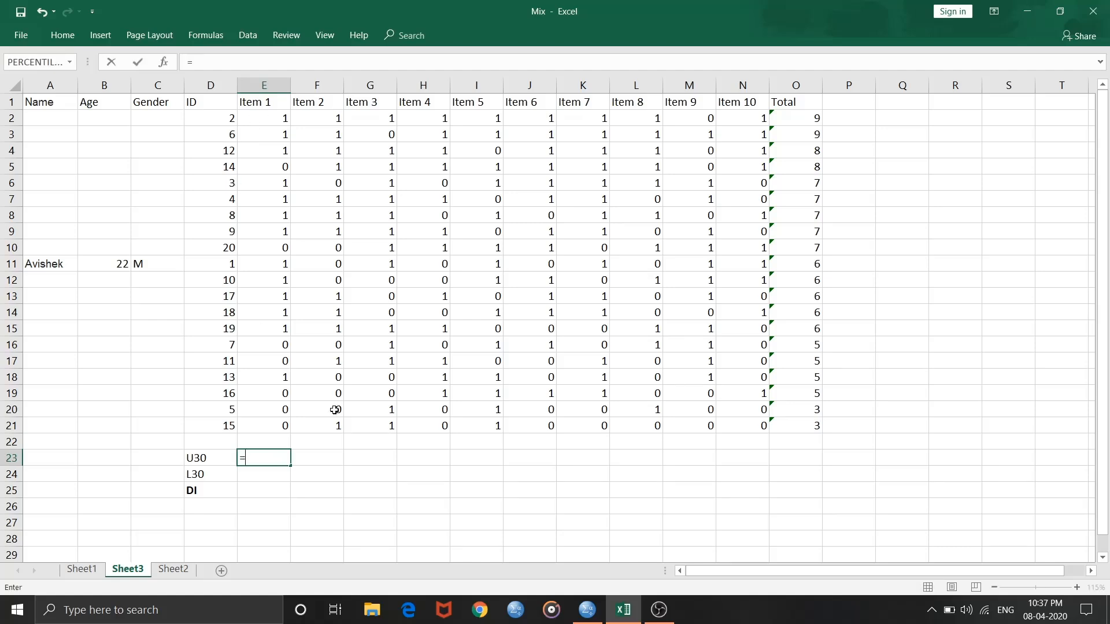
{"action": "type", "text": "sum"}
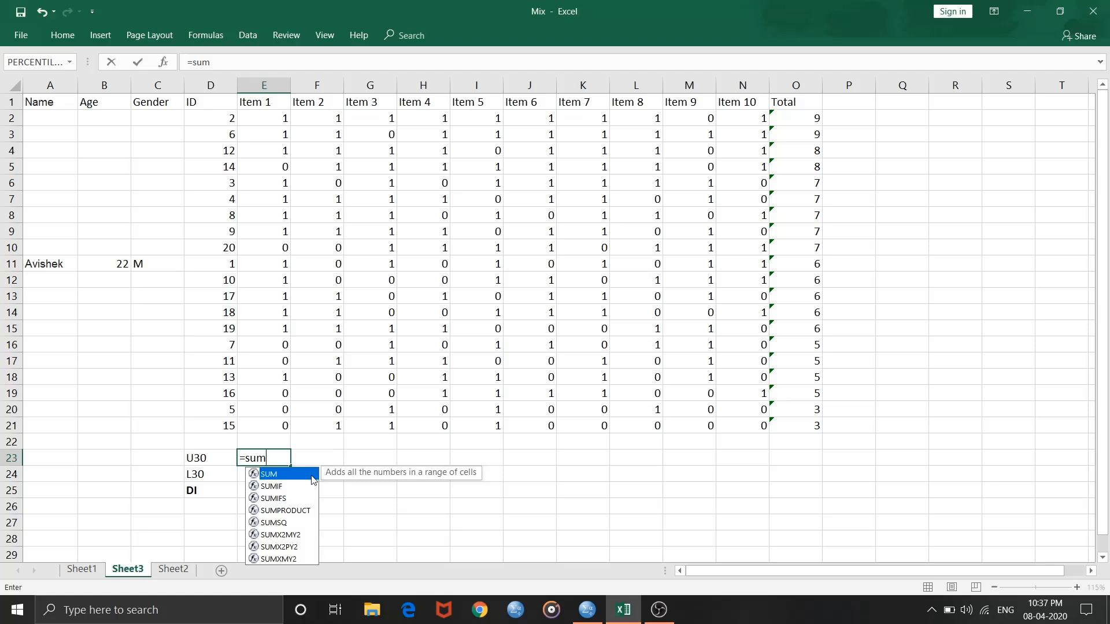
{"action": "double_click", "coordinate": [310, 475]}
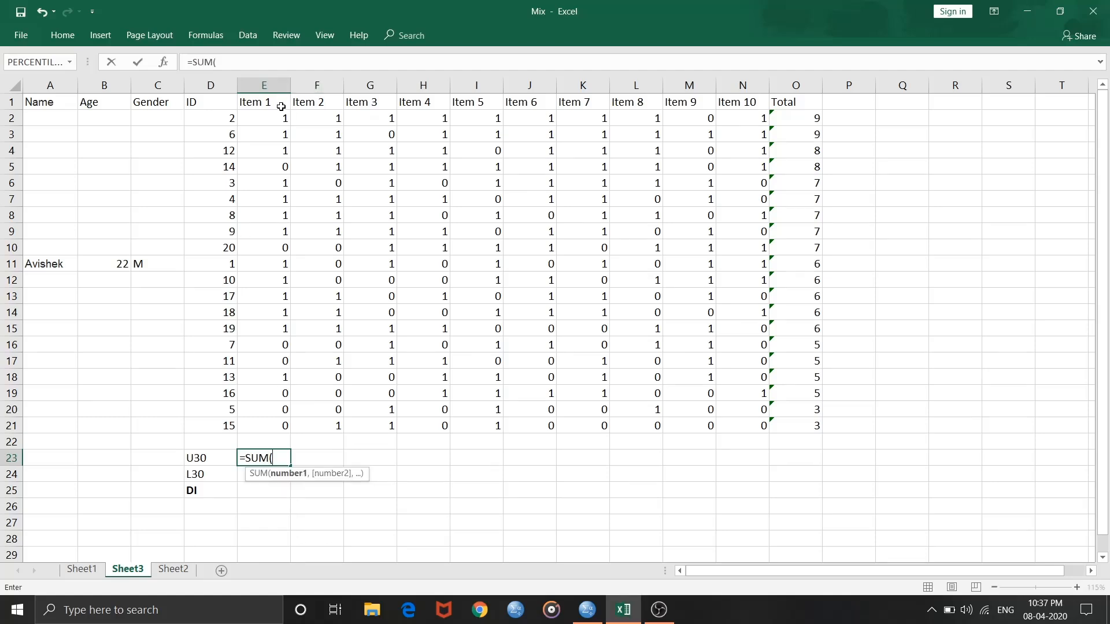
{"action": "left_click_drag", "start_coordinate": [278, 118], "coordinate": [272, 150]}
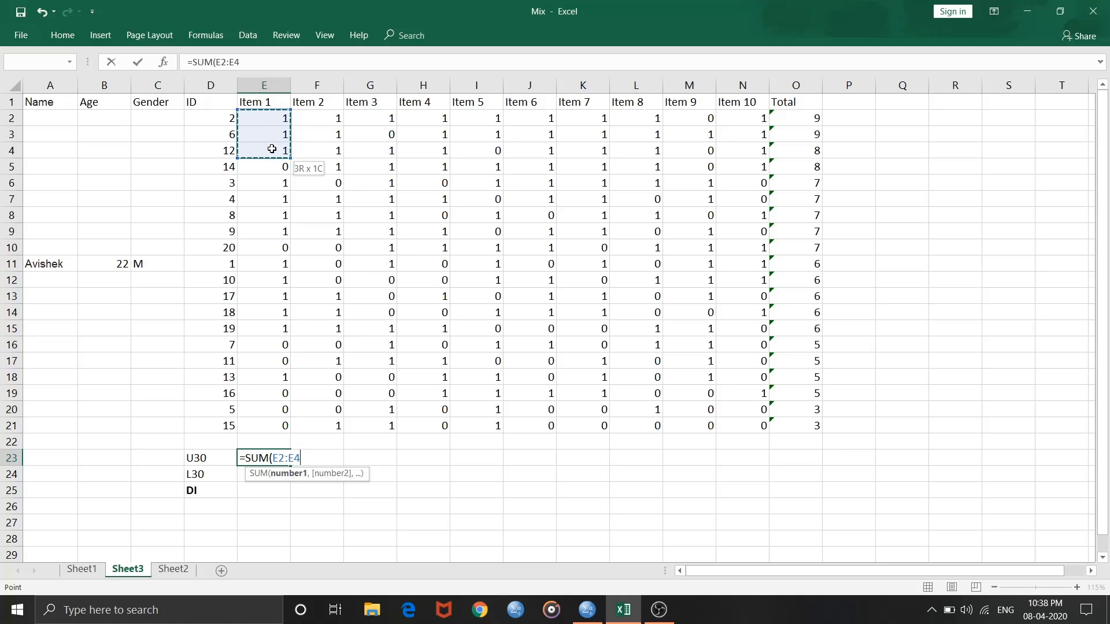
{"action": "left_click_drag", "start_coordinate": [272, 149], "coordinate": [267, 202]}
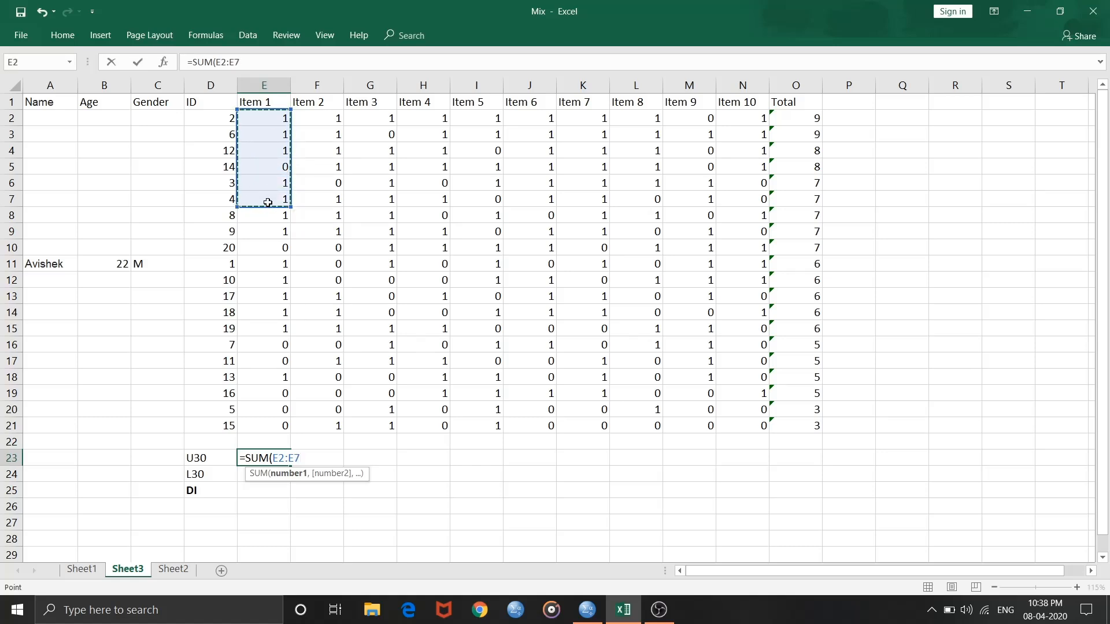
{"action": "type", "text": ")"}
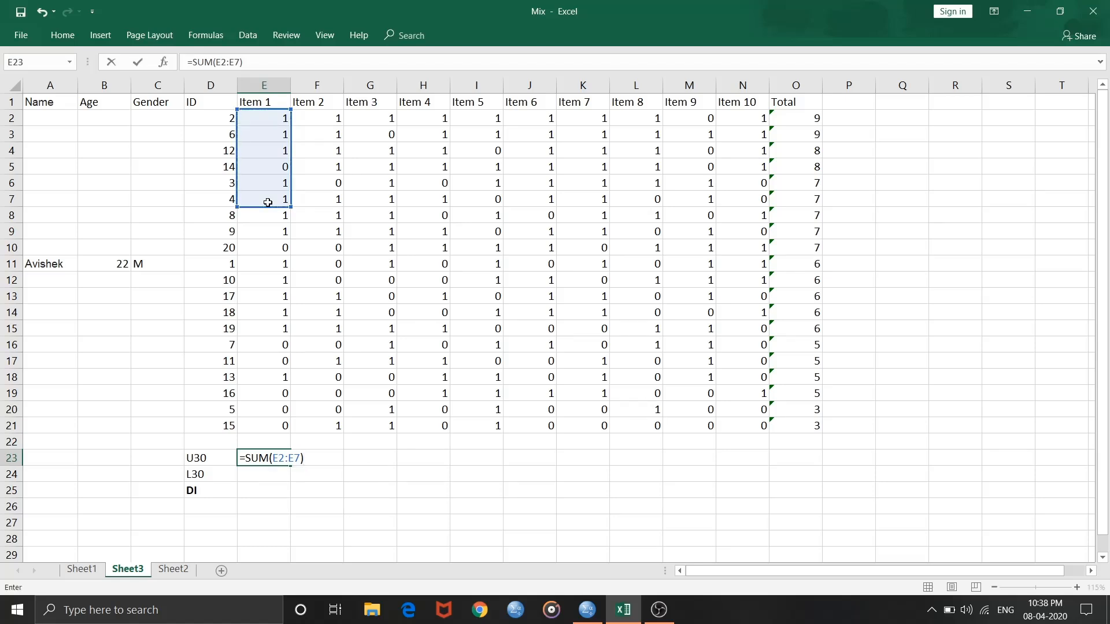
{"action": "type", "text": ")"}
{"action": "left_click", "coordinate": [249, 459]}
{"action": "key", "text": "Left"}
{"action": "type", "text": "("}
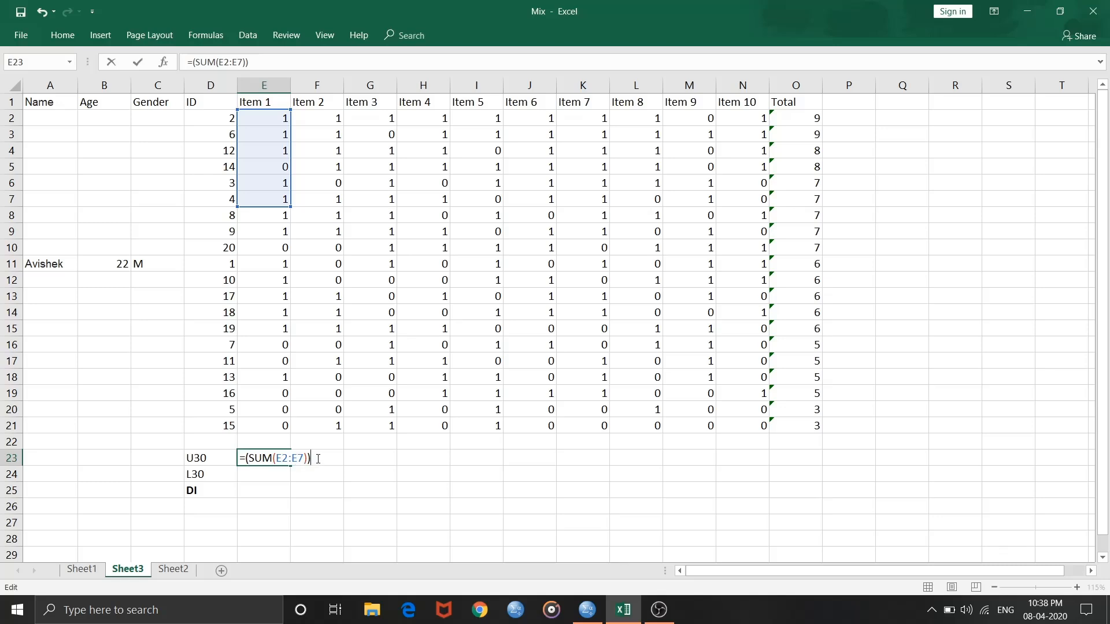
{"action": "type", "text": "/6"}
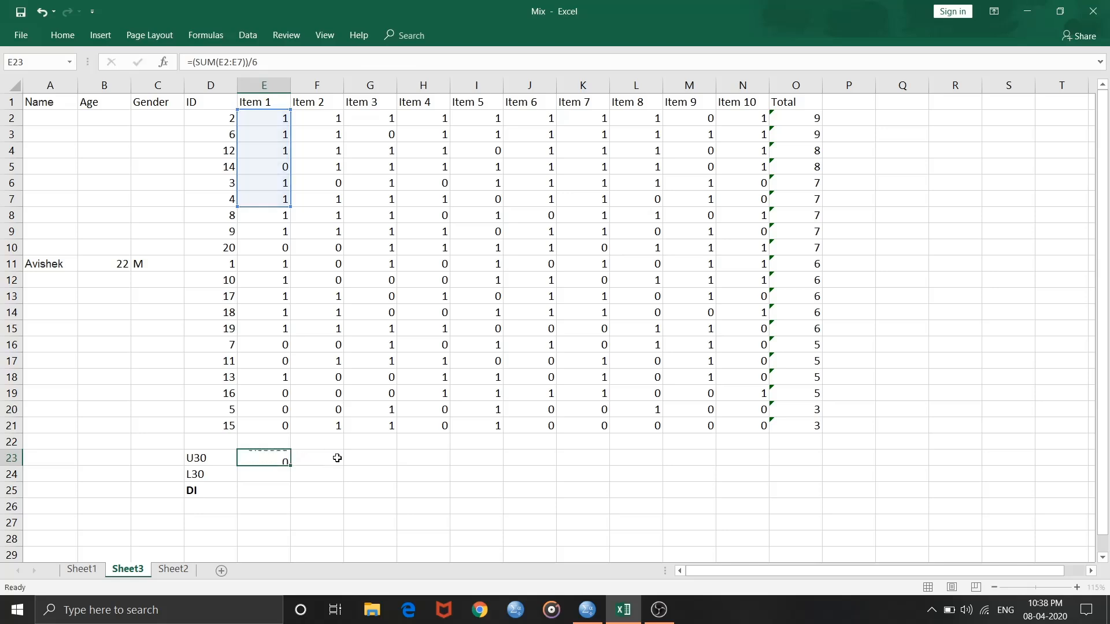
{"action": "key", "text": "Return"}
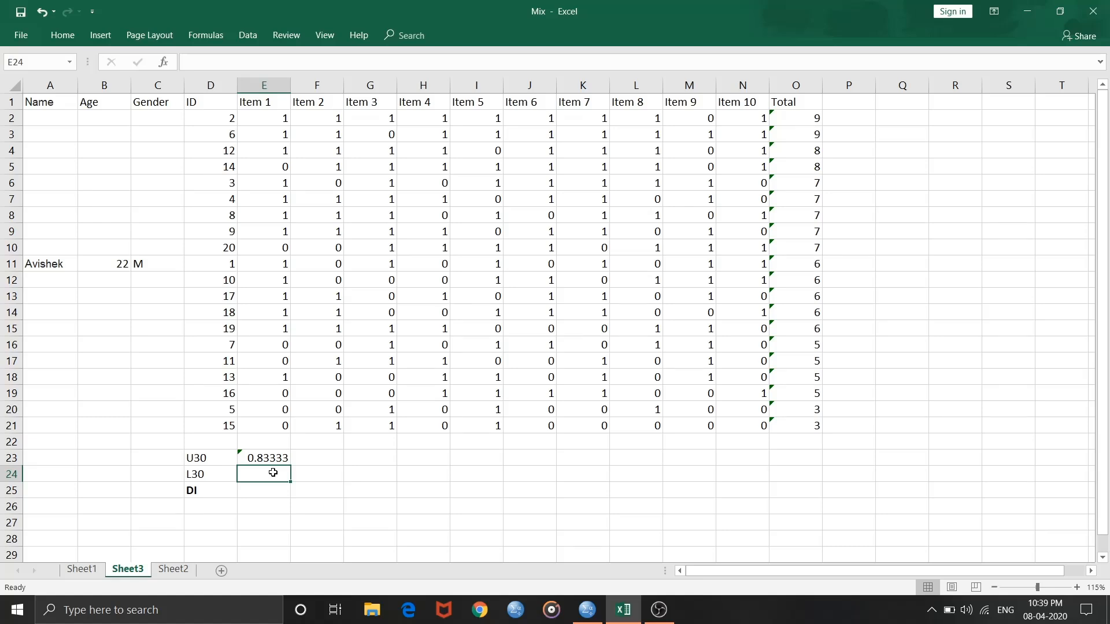
Calculate Item 1's L30 value in cell E24 with the formula =(SUM(E16:E21))/6
{"action": "type", "text": "=sum"}
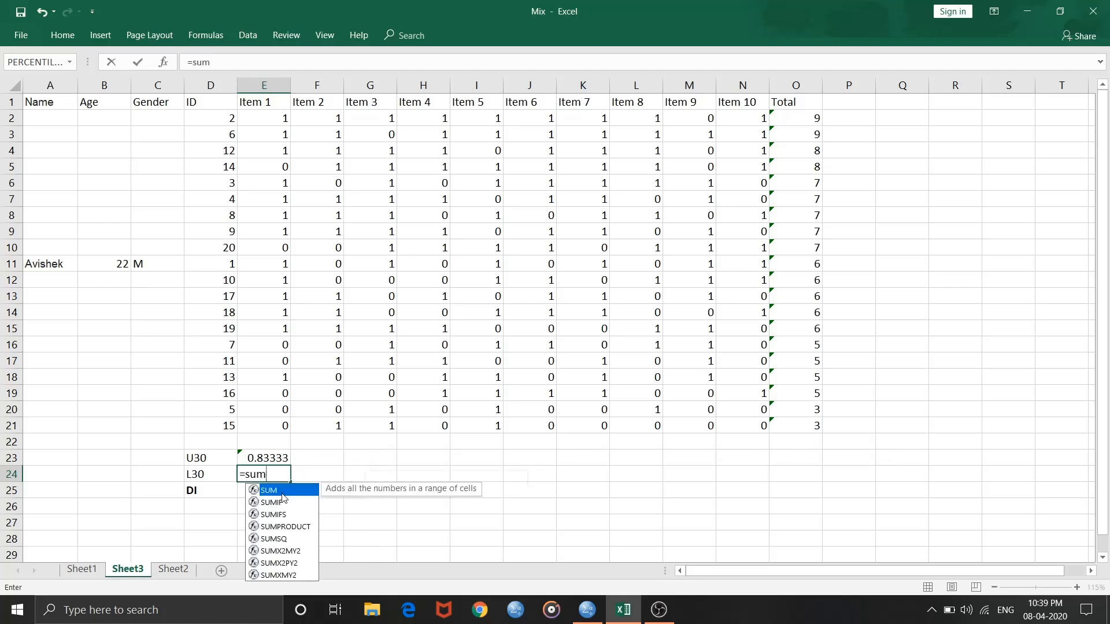
{"action": "double_click", "coordinate": [282, 491]}
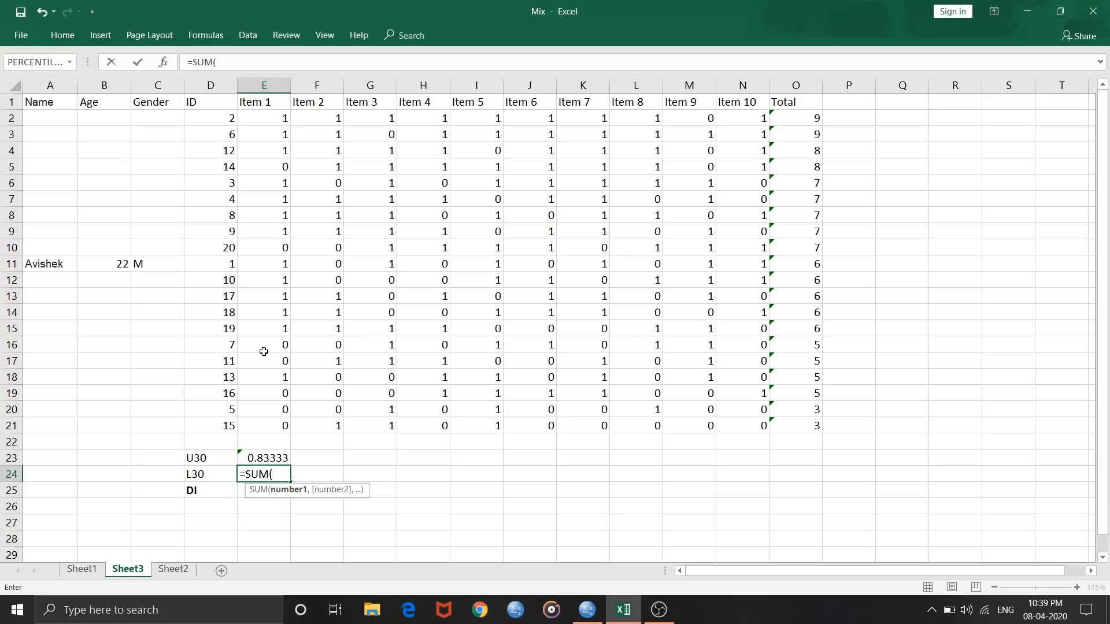
{"action": "left_click_drag", "start_coordinate": [262, 345], "coordinate": [268, 422]}
{"action": "type", "text": ")"}
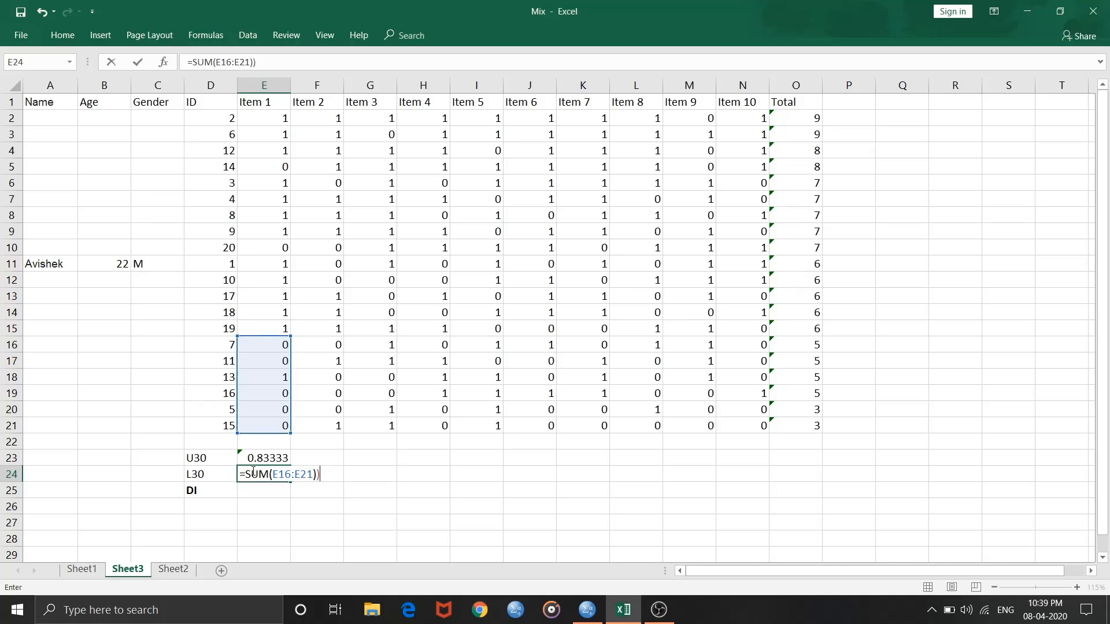
{"action": "left_click", "coordinate": [248, 475]}
{"action": "type", "text": "("}
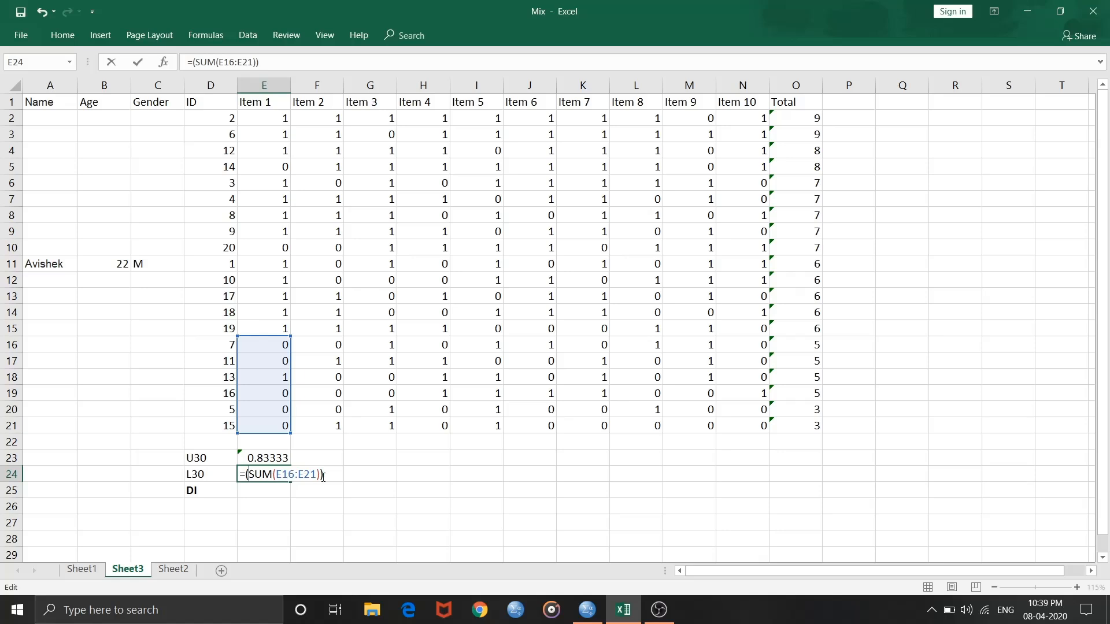
{"action": "type", "text": "/6"}
{"action": "key", "text": "Return"}
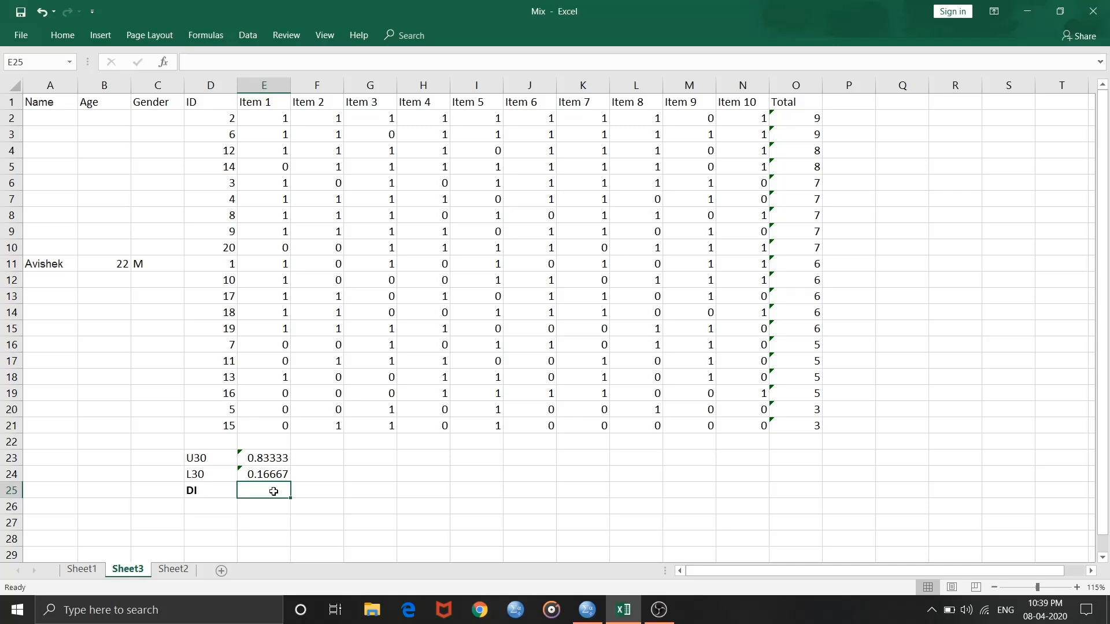
Calculate Item 1's DI in cell E25 by subtracting L30 from U30 with =E23-E24
{"action": "type", "text": "="}
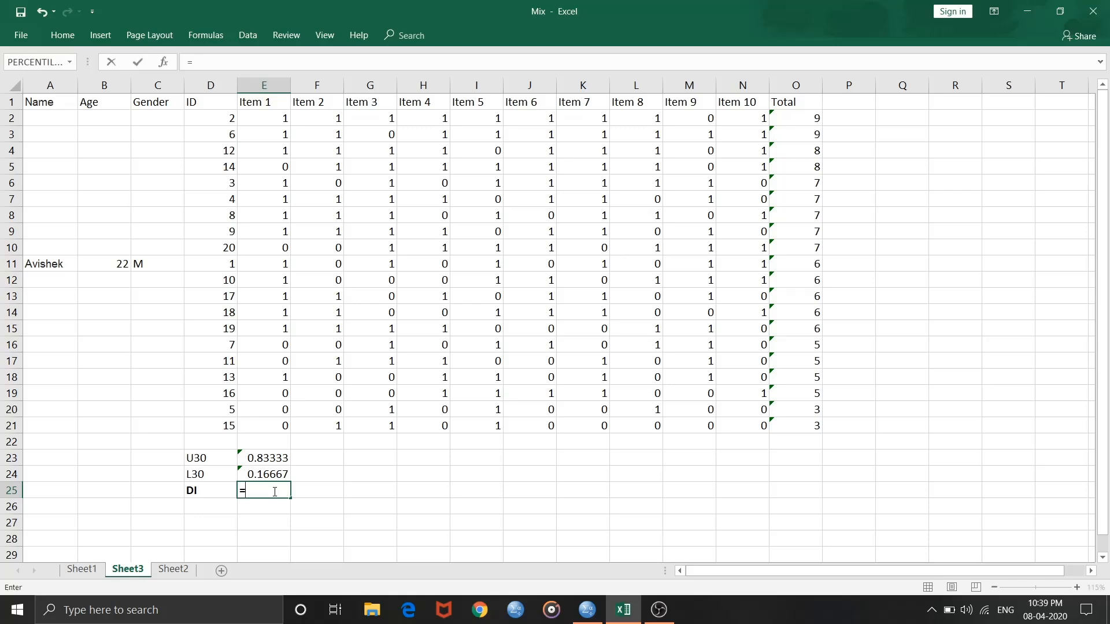
{"action": "left_click", "coordinate": [254, 459]}
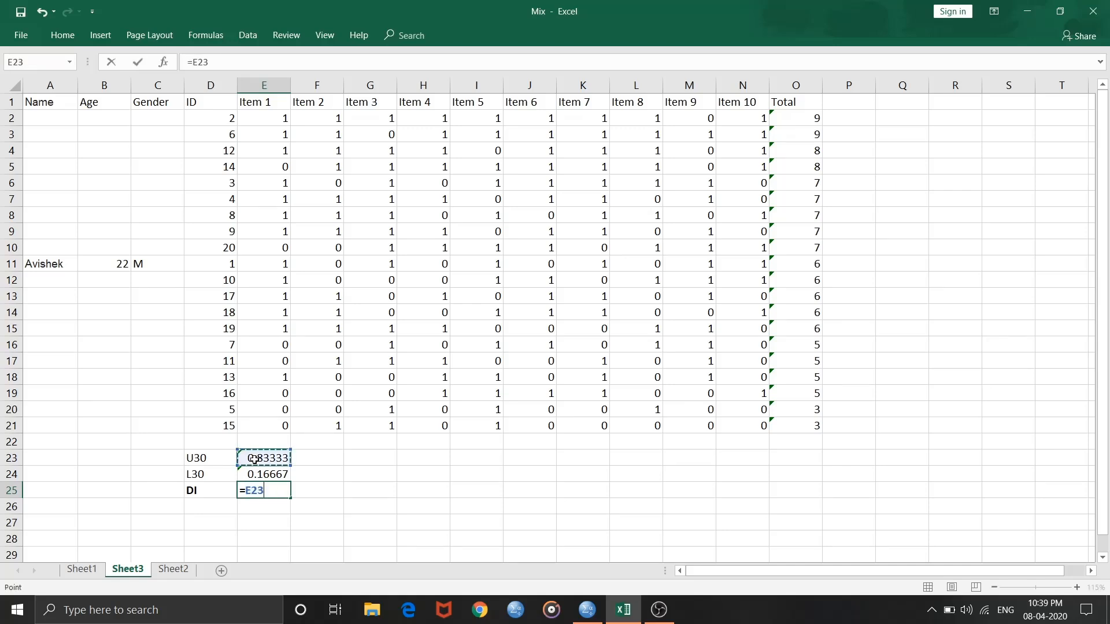
{"action": "type", "text": "-"}
{"action": "left_click", "coordinate": [258, 472]}
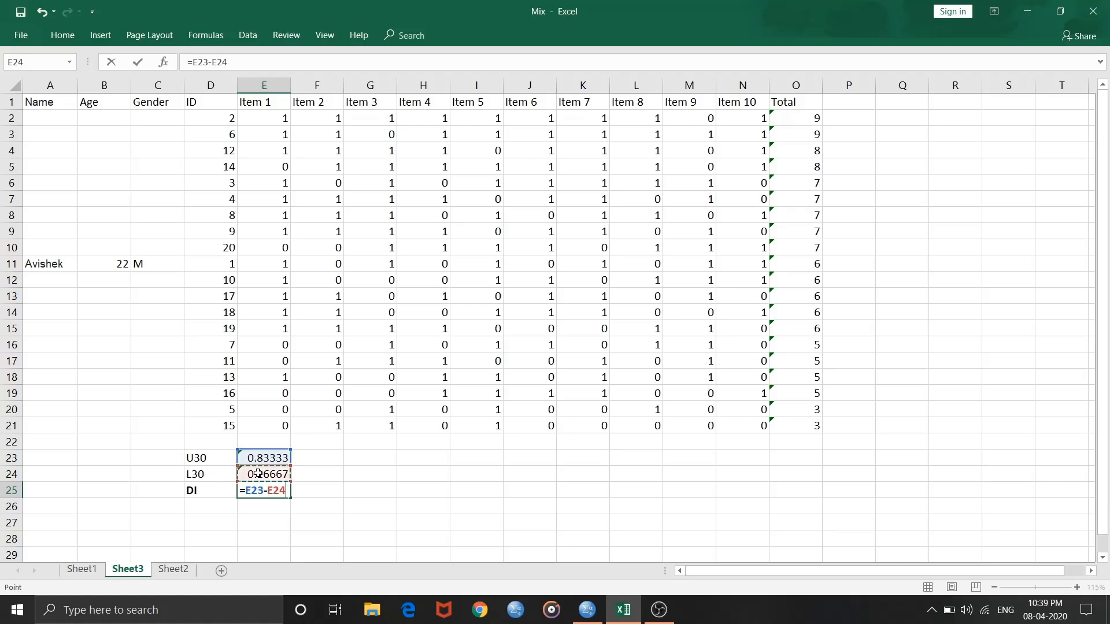
{"action": "key", "text": "Return"}
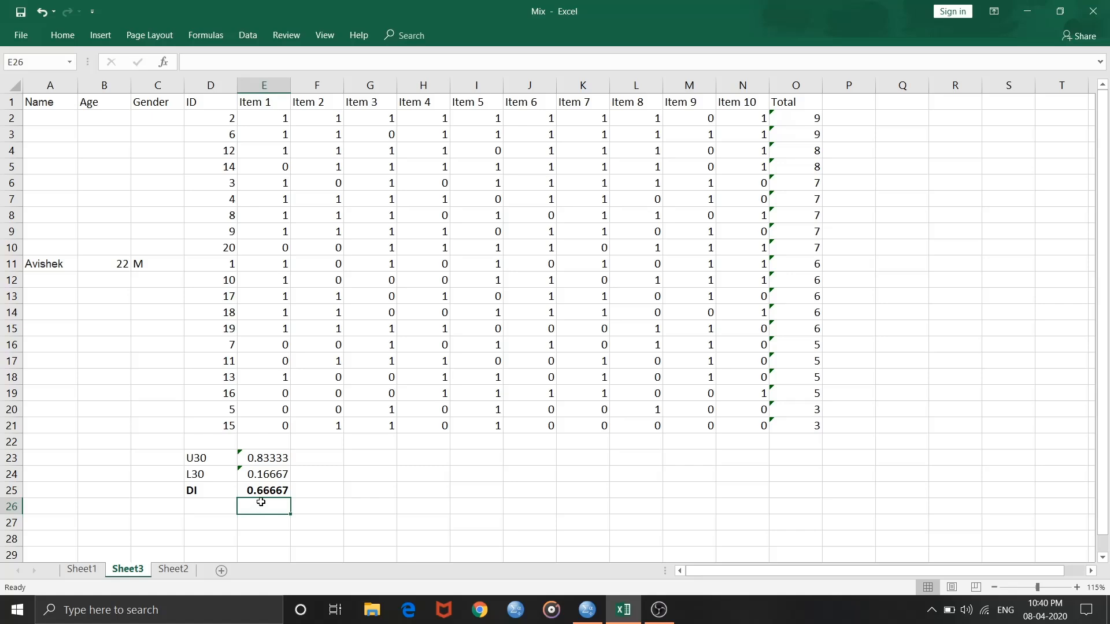
Fill the U30, L30 and DI formulas from E23:E25 across to Item 10 in column N
{"action": "left_click", "coordinate": [281, 491]}
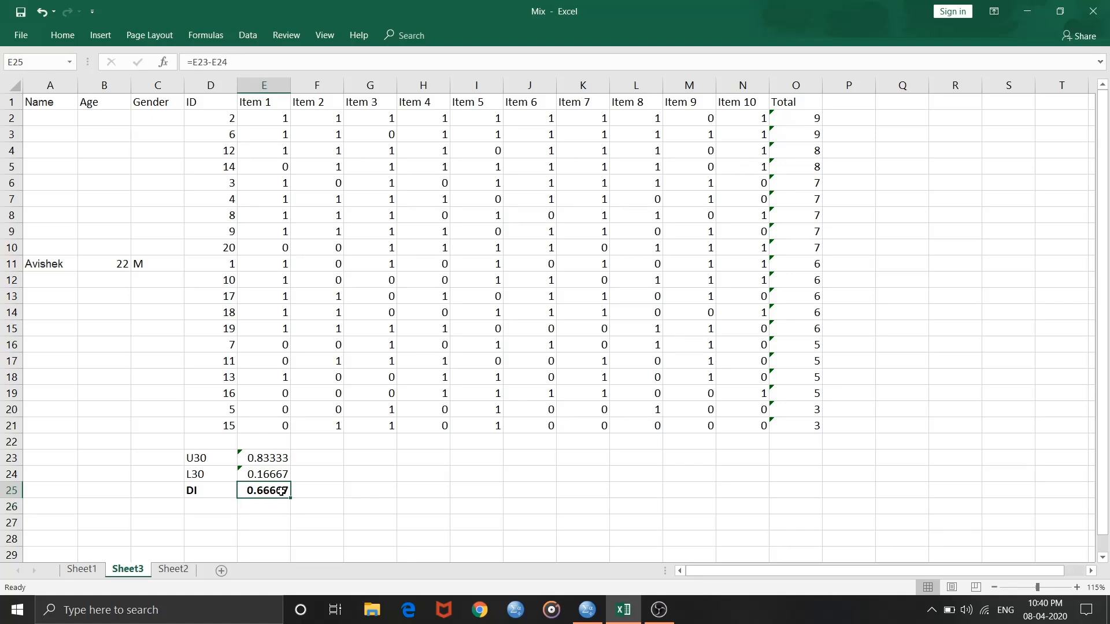
{"action": "left_click", "coordinate": [271, 458]}
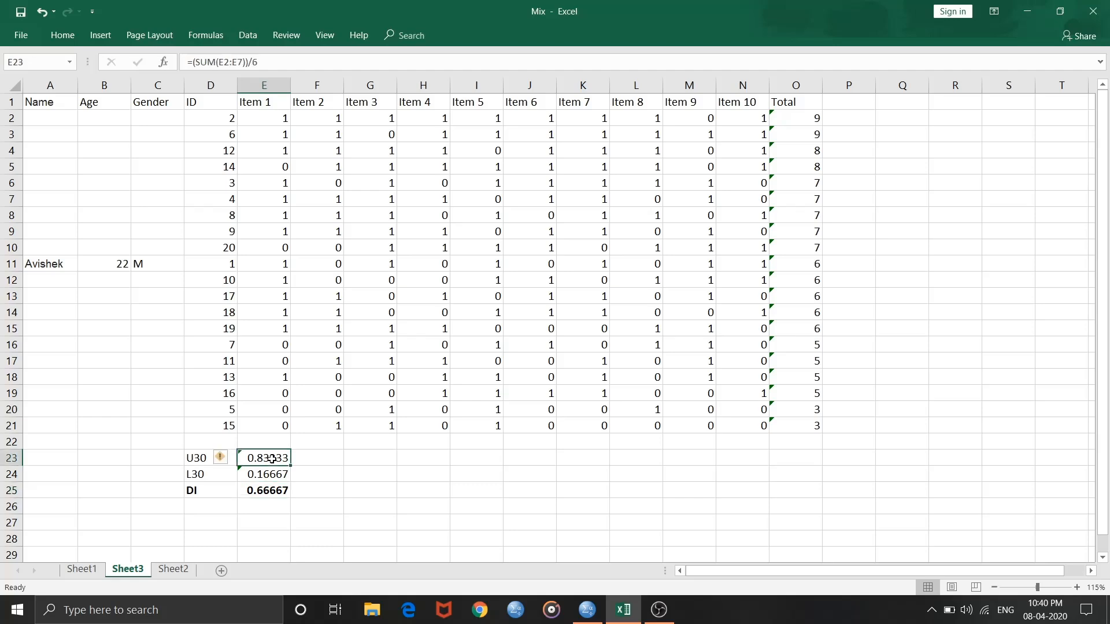
{"action": "left_click_drag", "start_coordinate": [271, 458], "coordinate": [761, 507]}
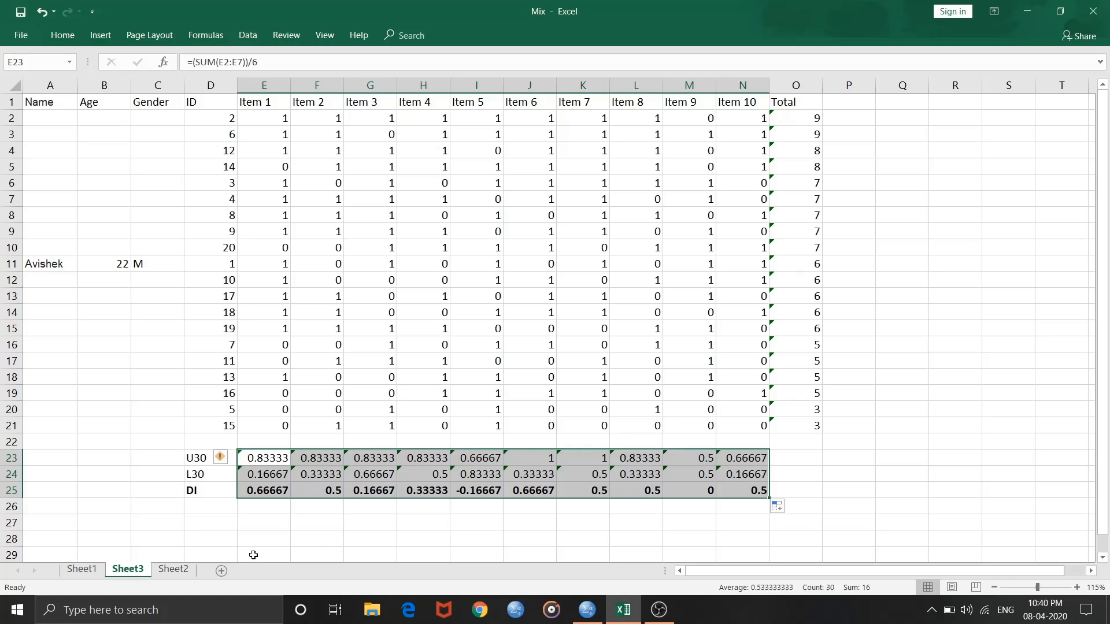
{"action": "left_click", "coordinate": [195, 504]}
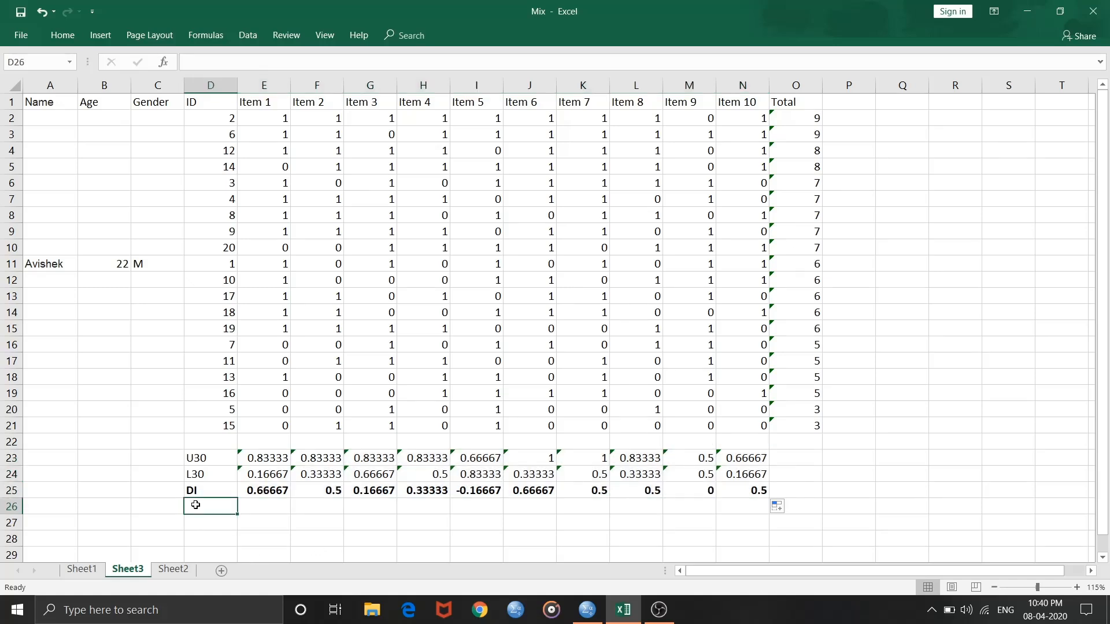
{"action": "left_click", "coordinate": [230, 490]}
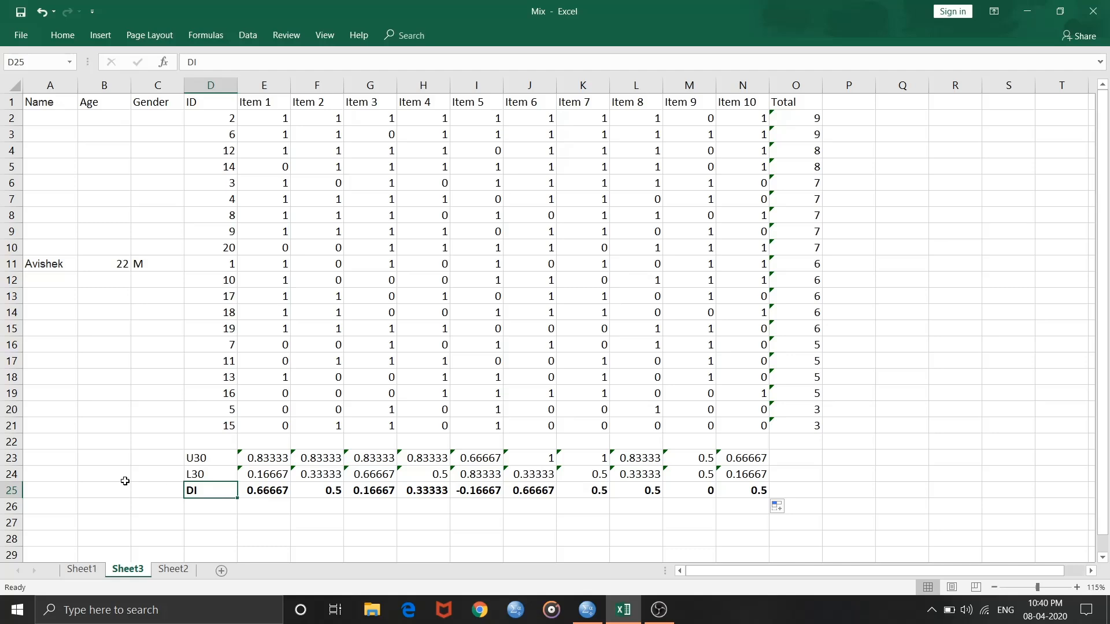
{"action": "left_click", "coordinate": [164, 493]}
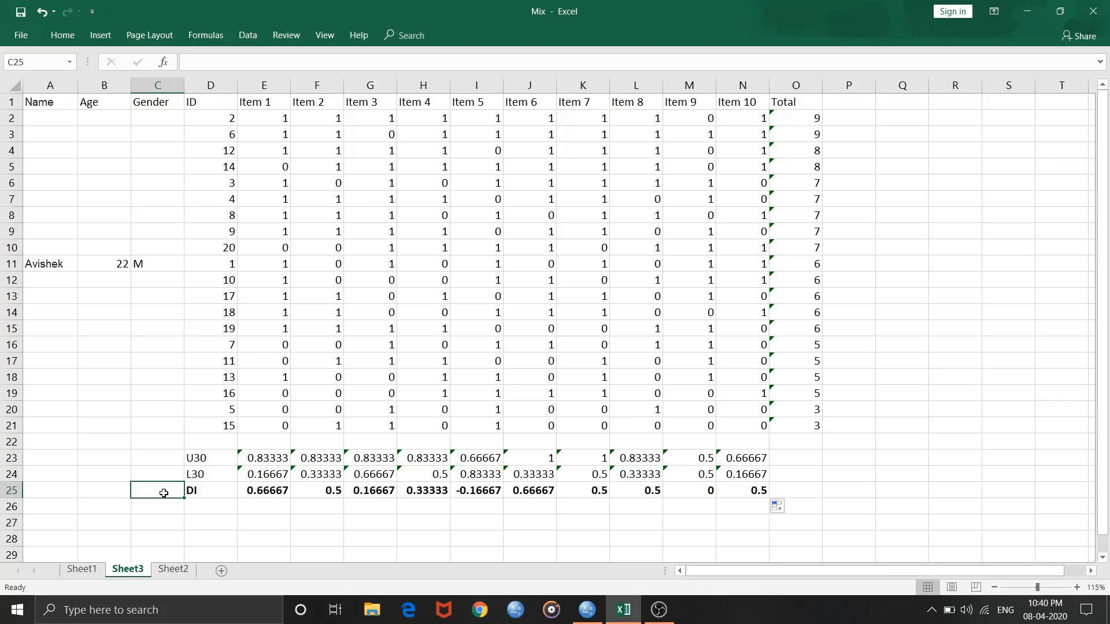
{"action": "left_click", "coordinate": [194, 490]}
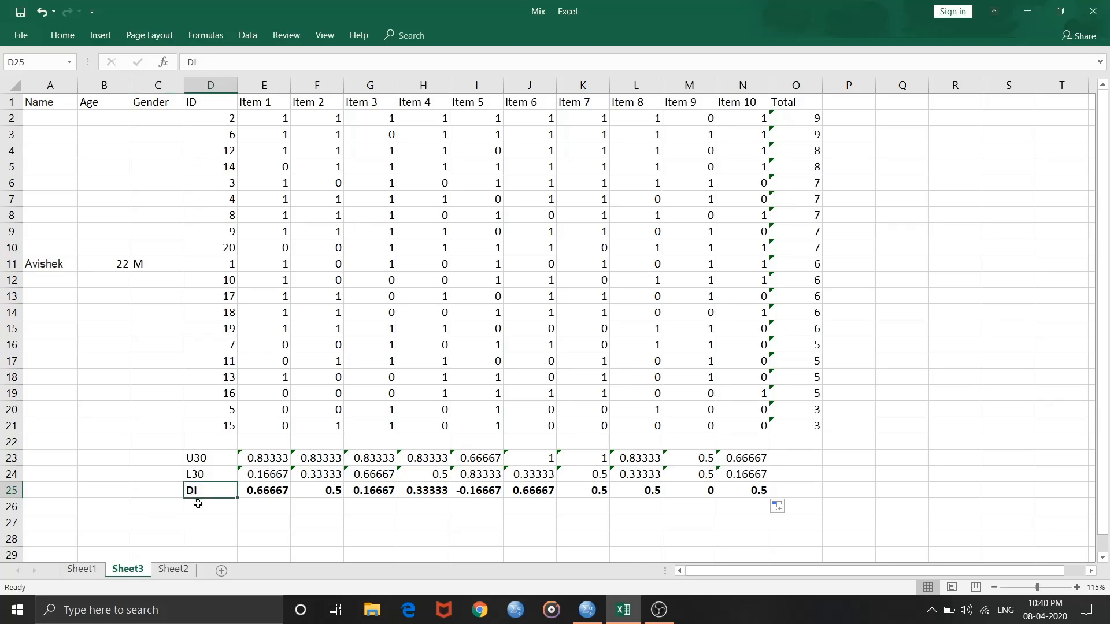
Enter the row label DI% in cell D26 below DI
{"action": "left_click", "coordinate": [200, 506]}
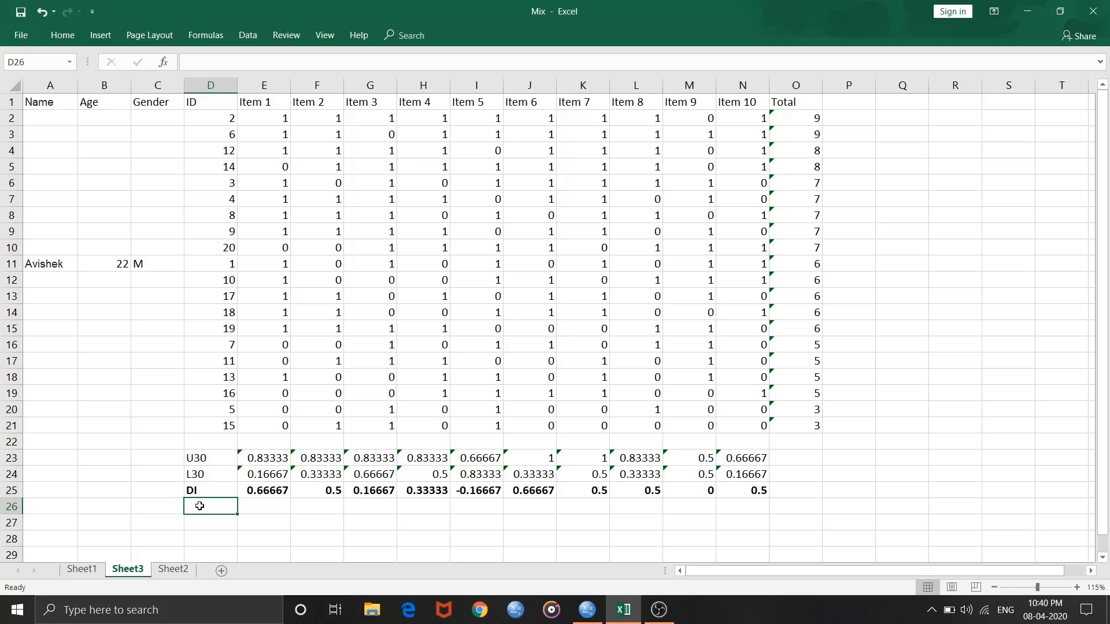
{"action": "type", "text": "Di"}
{"action": "key", "text": "BackSpace"}
{"action": "type", "text": "I"}
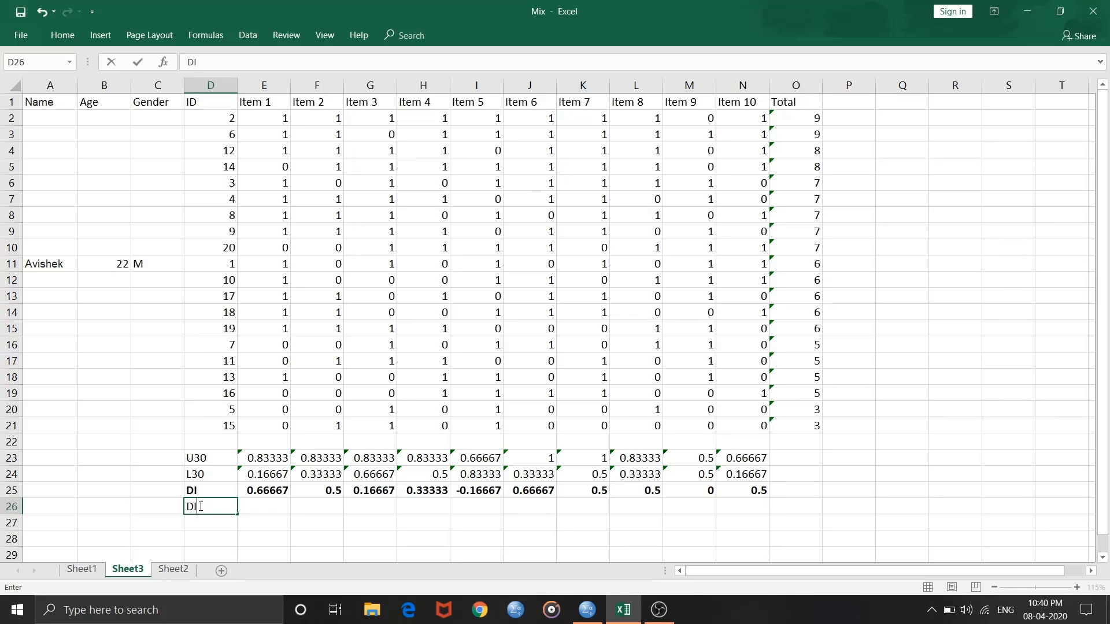
{"action": "type", "text": "%"}
Calculate Item 1's DI% in cell E26 with =E25*100 and fill the formula across to Item 10 in column N
{"action": "left_click", "coordinate": [275, 505]}
{"action": "type", "text": "="}
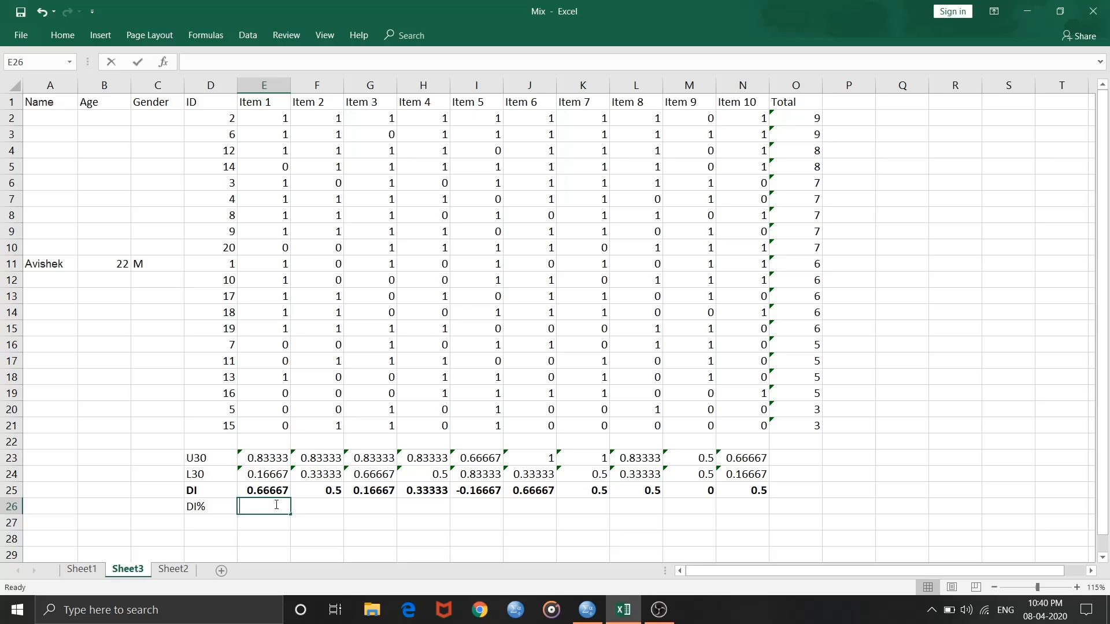
{"action": "left_click", "coordinate": [274, 489]}
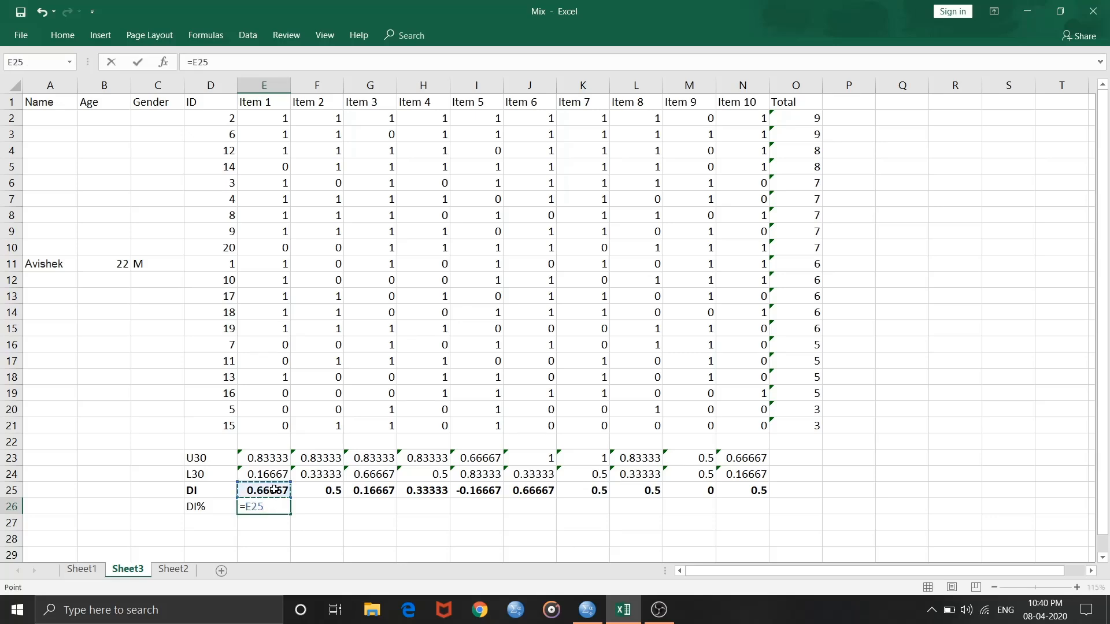
{"action": "type", "text": "*100"}
{"action": "key", "text": "Return"}
{"action": "left_click", "coordinate": [276, 504]}
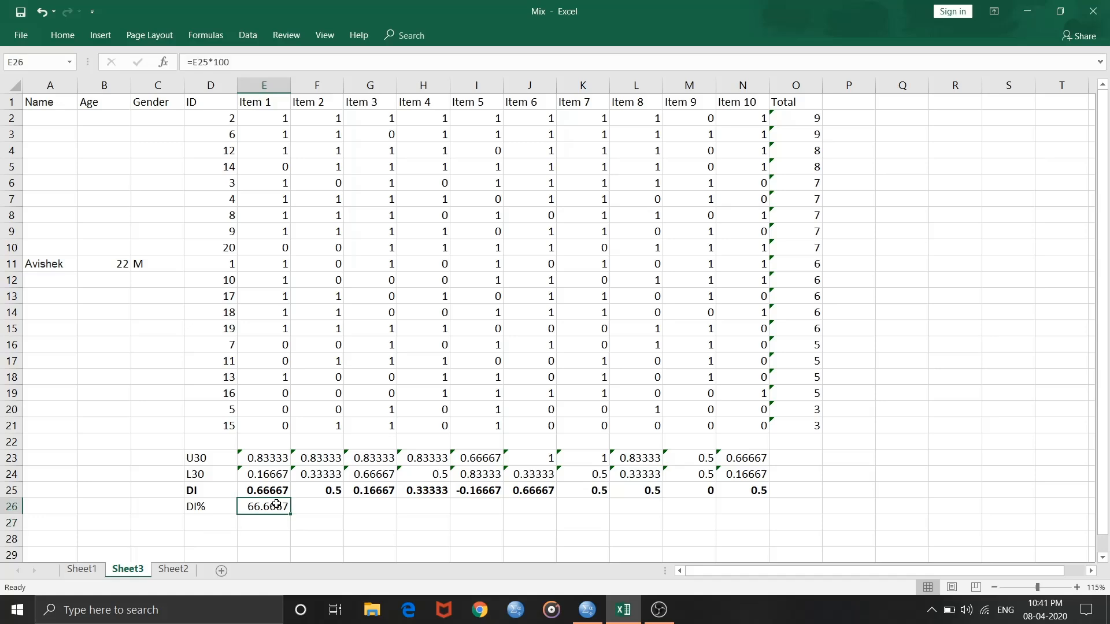
{"action": "left_click_drag", "start_coordinate": [293, 514], "coordinate": [776, 522]}
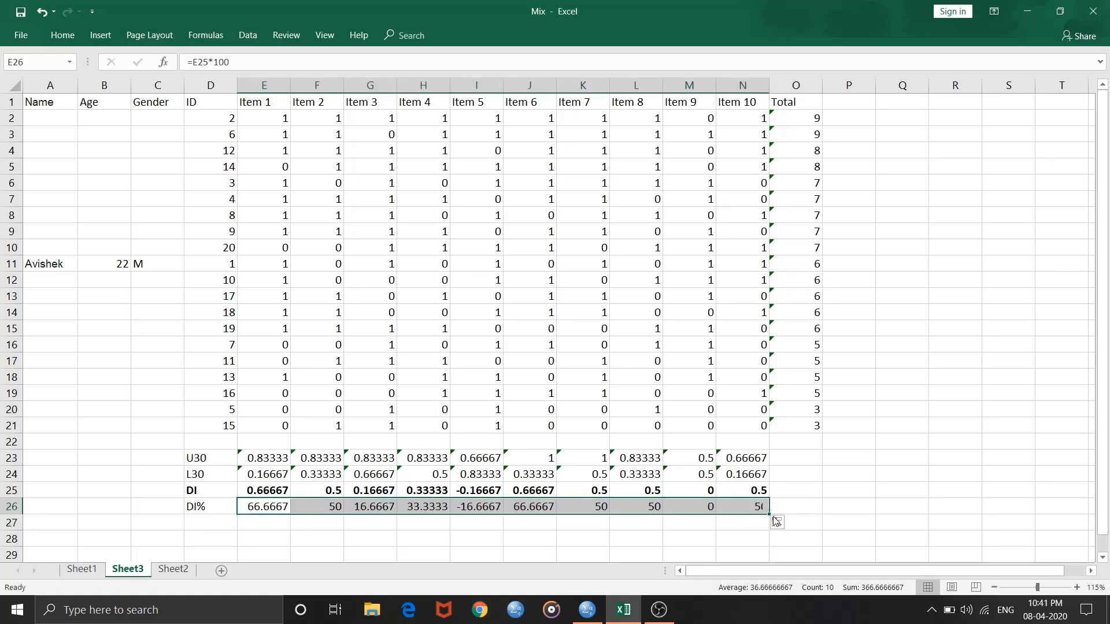
Examine the DI and DI% results in rows 25 and 26 for Items 1 to 10, comparing the items' discrimination
{"action": "left_click", "coordinate": [271, 522]}
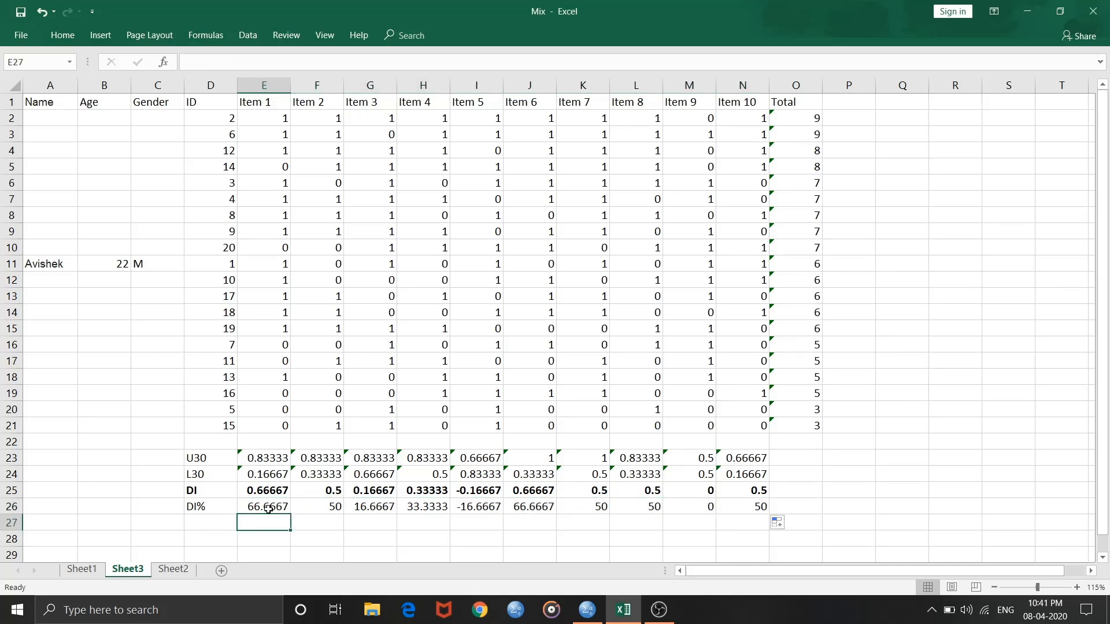
{"action": "left_click", "coordinate": [276, 490]}
{"action": "left_click", "coordinate": [210, 487]}
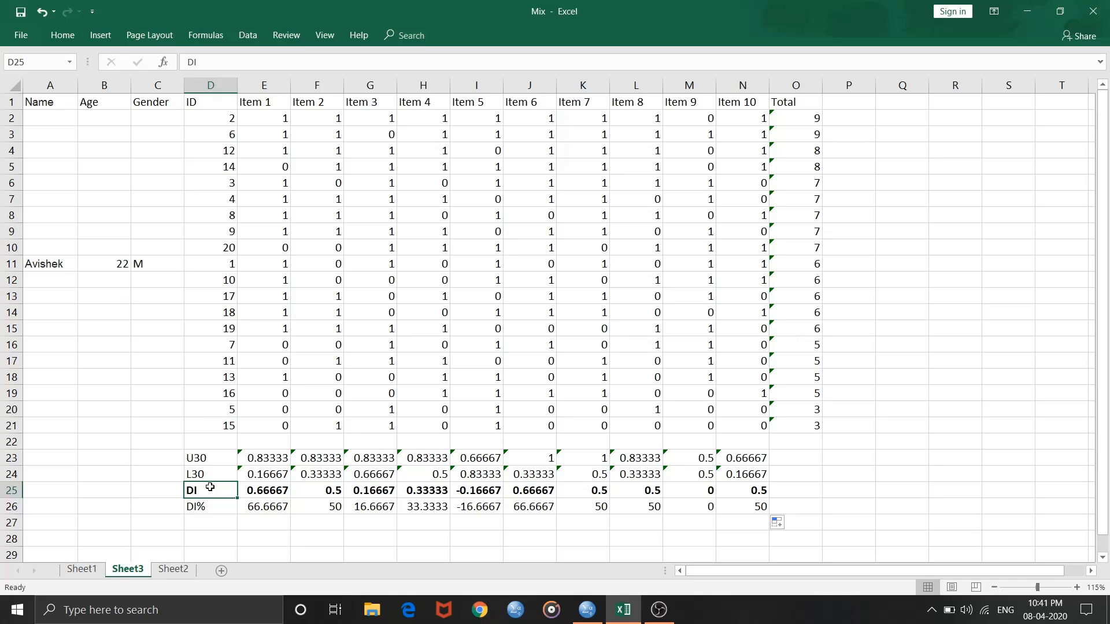
{"action": "left_click", "coordinate": [210, 506]}
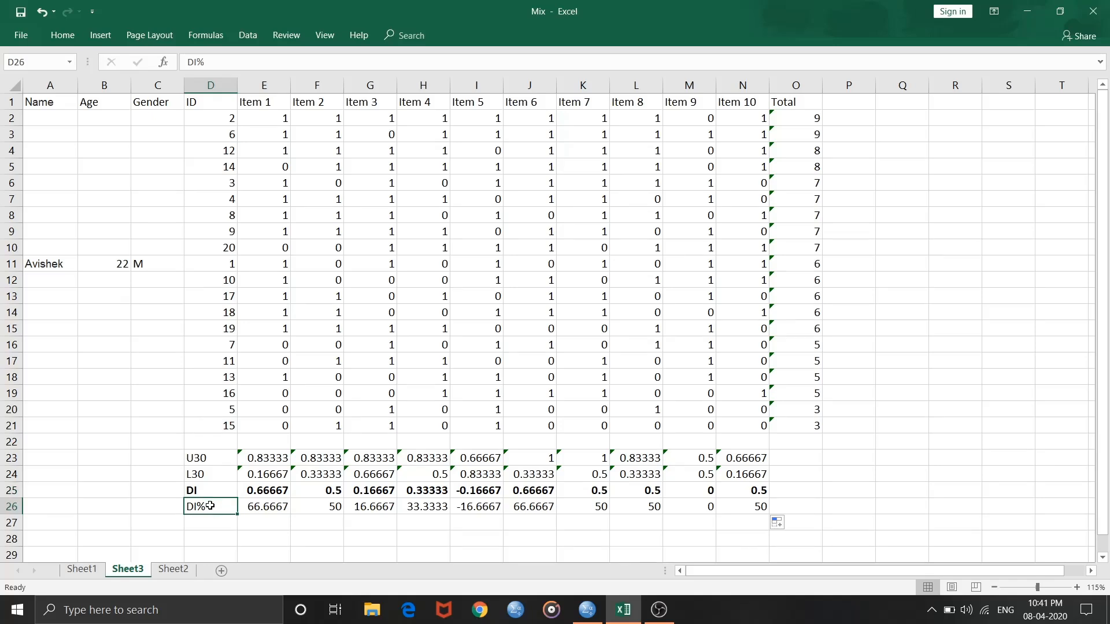
{"action": "left_click", "coordinate": [251, 491]}
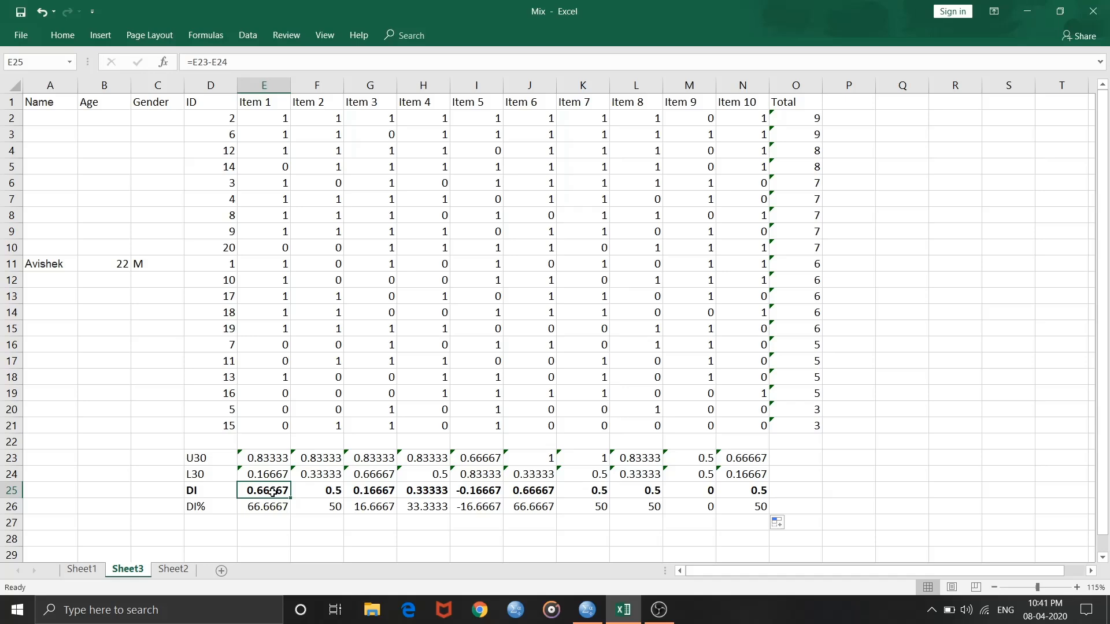
{"action": "left_click", "coordinate": [379, 490]}
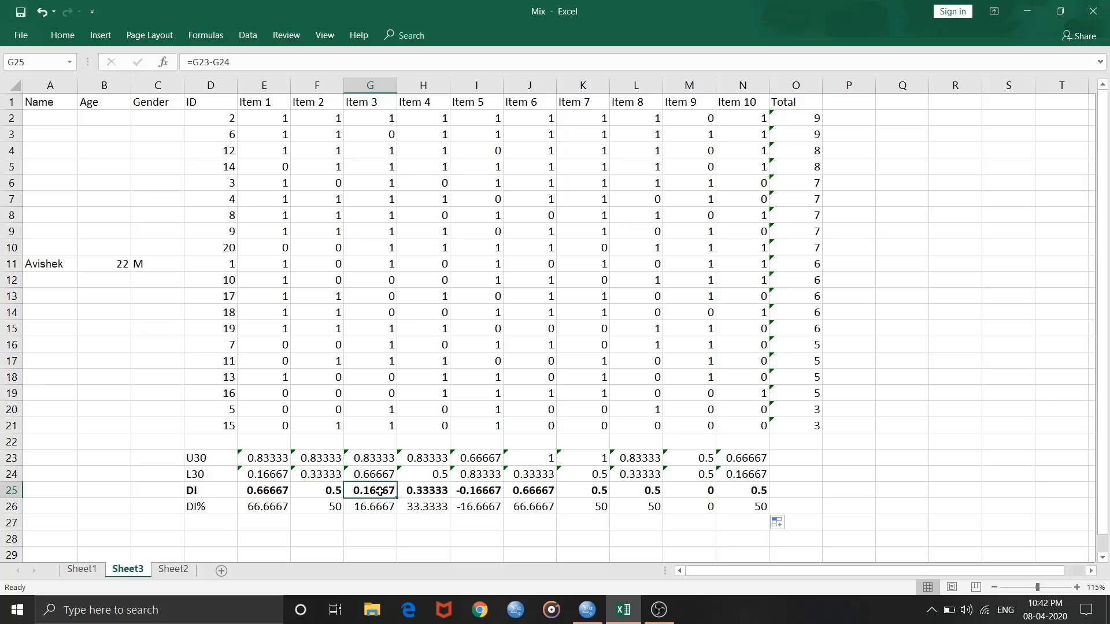
{"action": "left_click", "coordinate": [475, 490]}
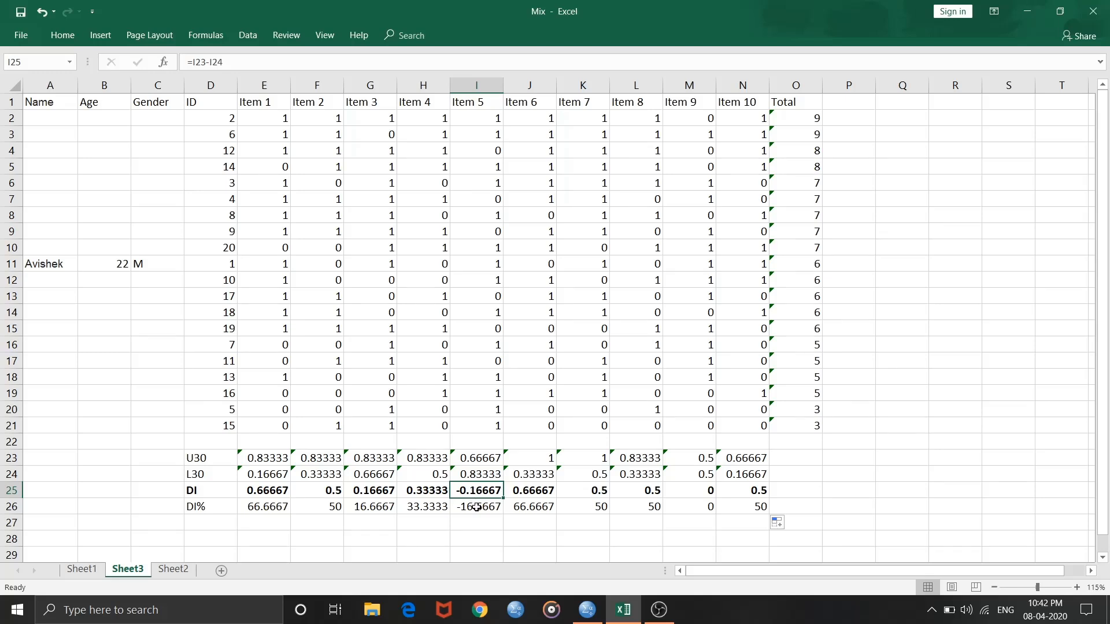
{"action": "left_click", "coordinate": [687, 487]}
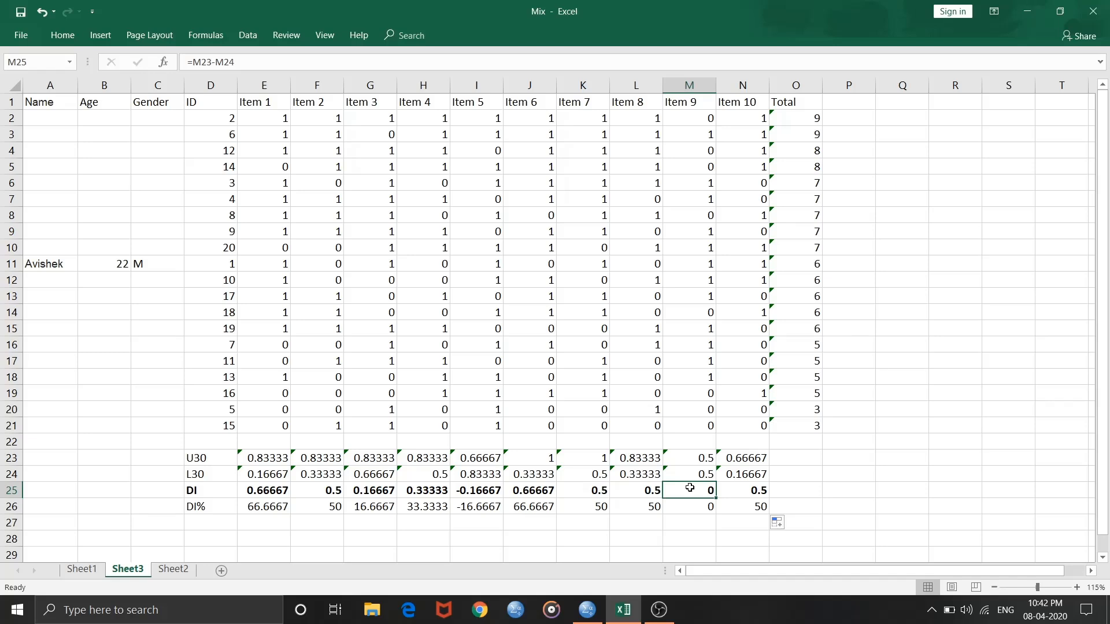
{"action": "left_click", "coordinate": [320, 493]}
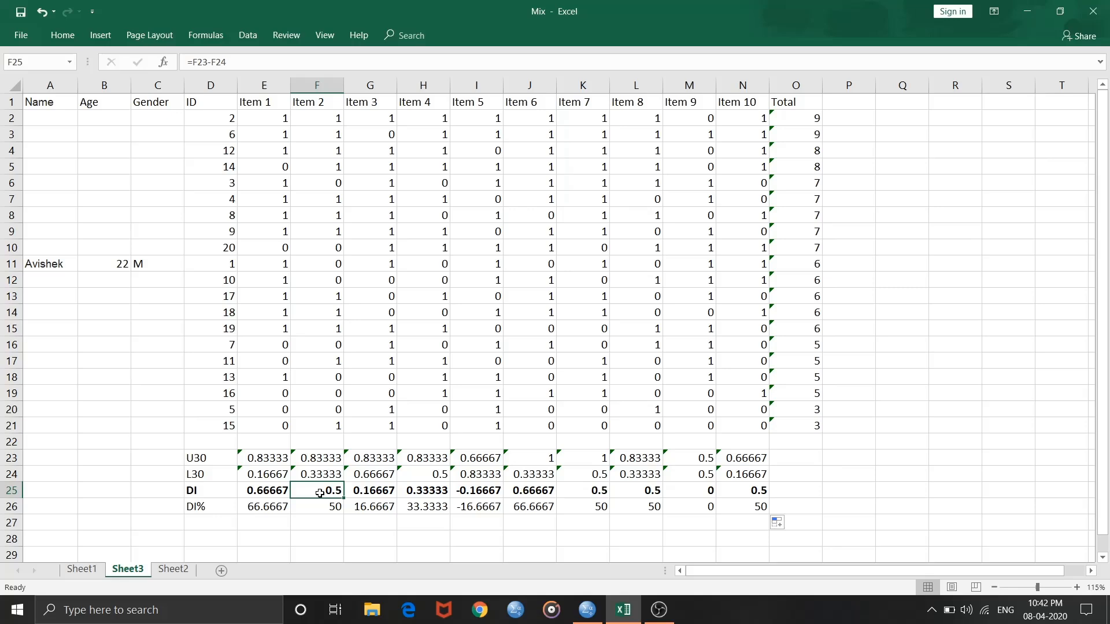
{"action": "left_click", "coordinate": [359, 491]}
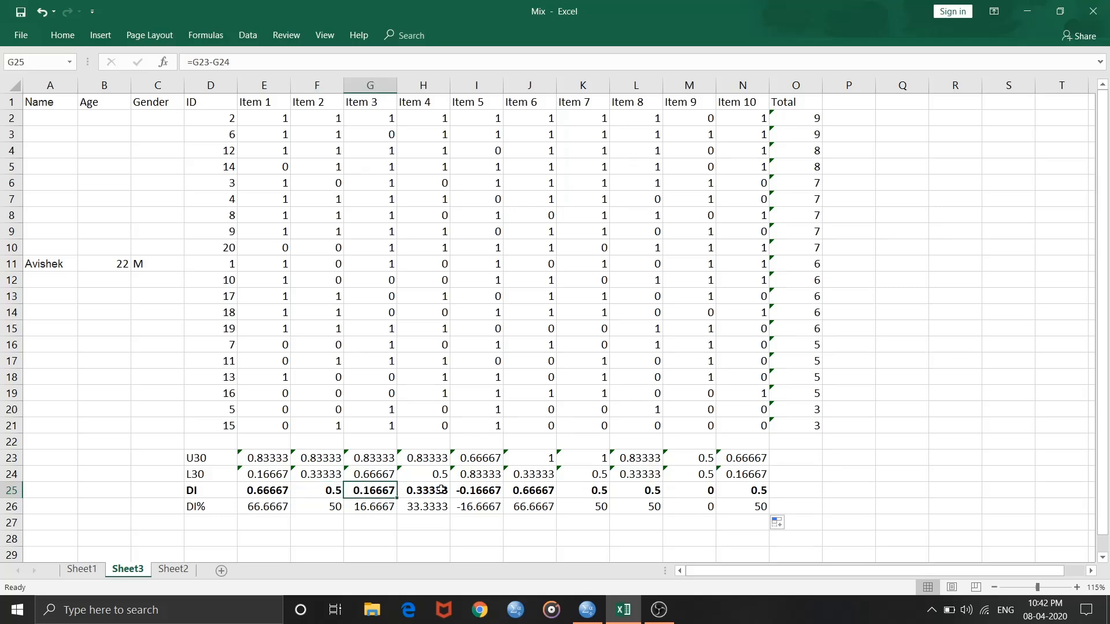
{"action": "left_click", "coordinate": [473, 491]}
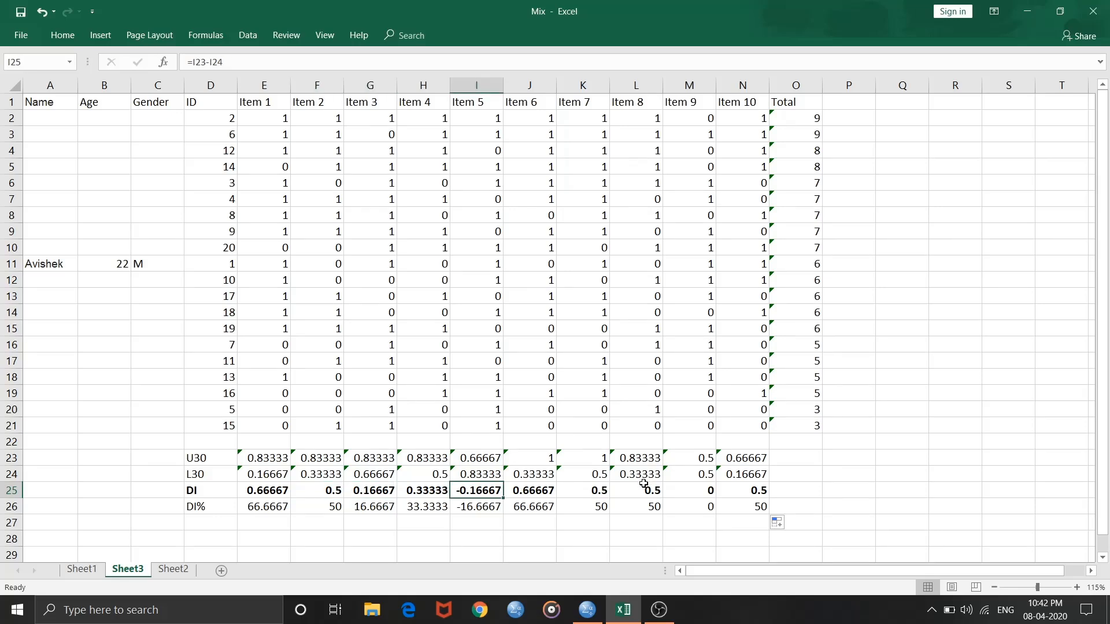
{"action": "left_click", "coordinate": [694, 491]}
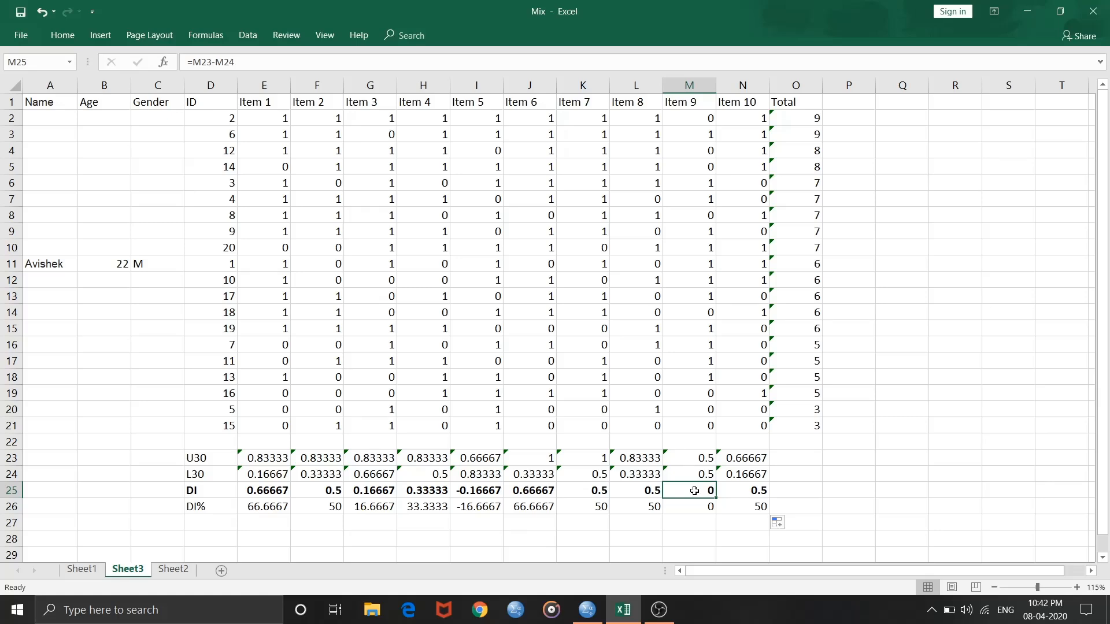
{"action": "left_click", "coordinate": [748, 491]}
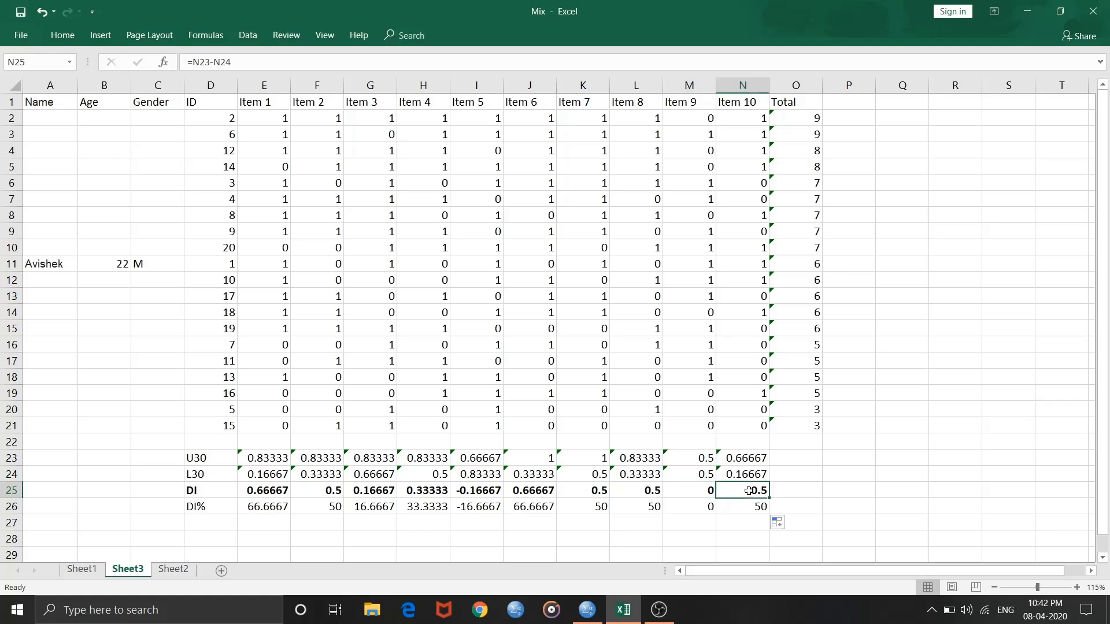
{"action": "left_click", "coordinate": [795, 490]}
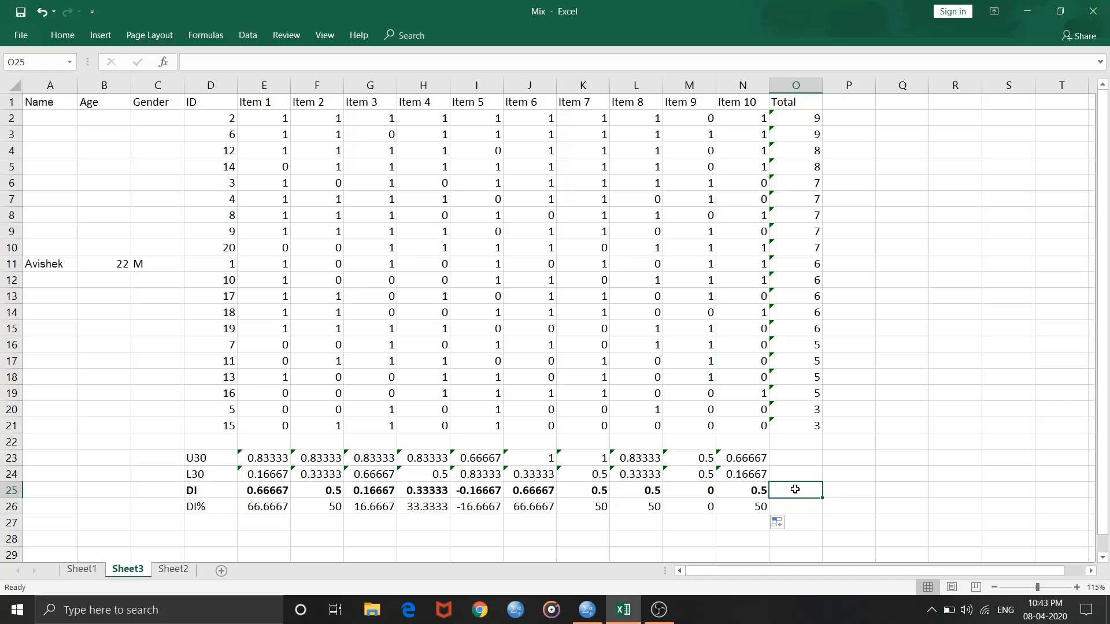
Switch to Sheet1 and enter the column header Total in cell O1, beside Item 10
{"action": "left_click", "coordinate": [91, 571]}
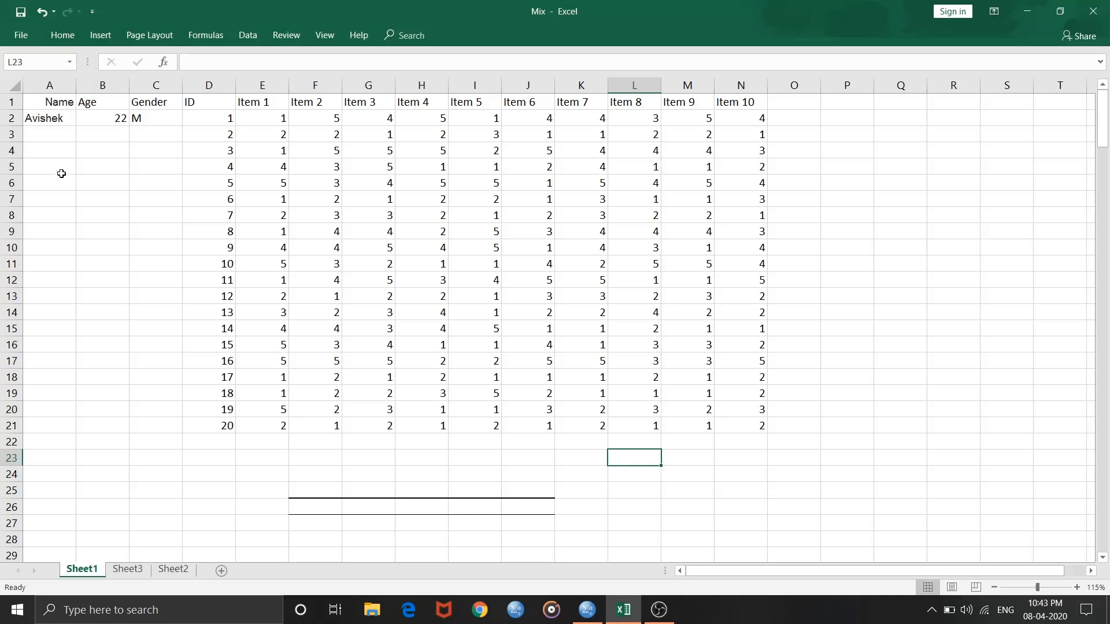
{"action": "left_click", "coordinate": [258, 118]}
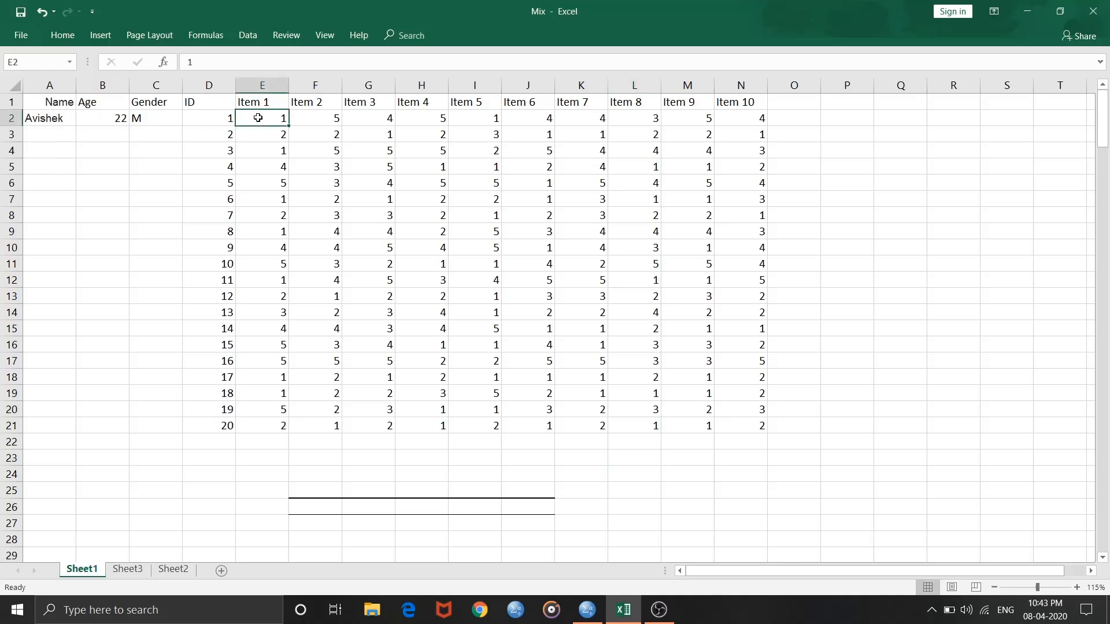
{"action": "left_click_drag", "start_coordinate": [260, 118], "coordinate": [752, 428]}
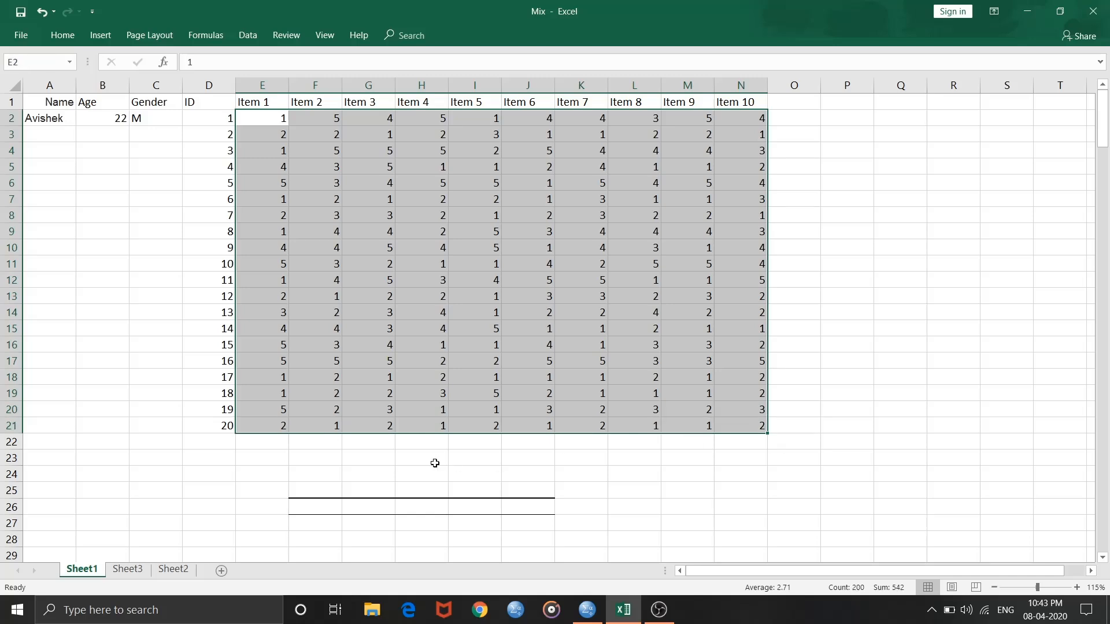
{"action": "left_click", "coordinate": [252, 450]}
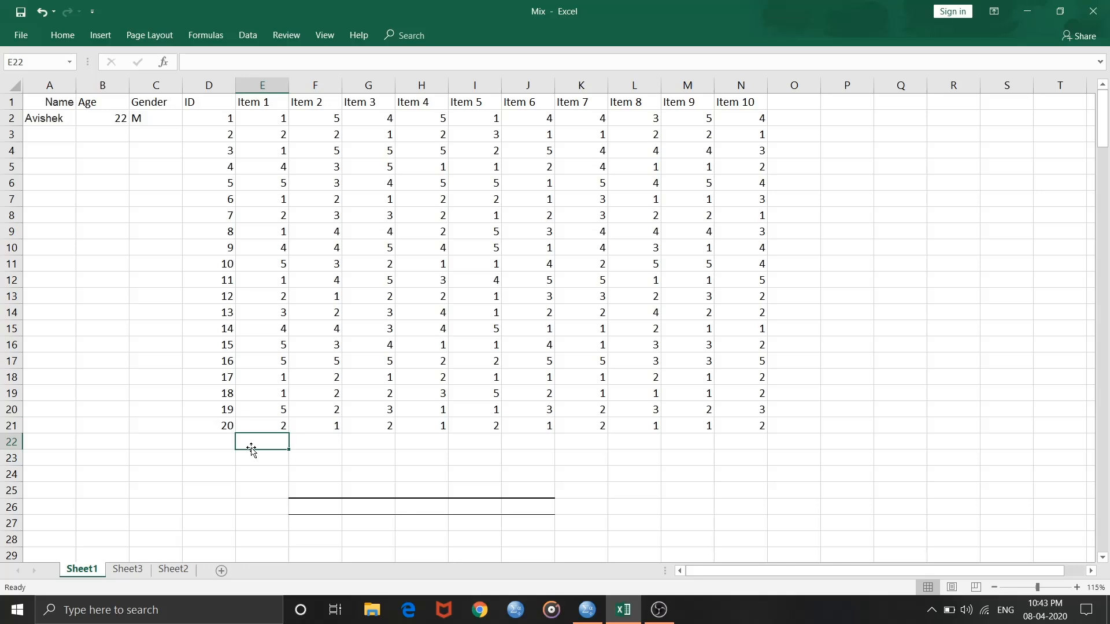
{"action": "left_click", "coordinate": [219, 456]}
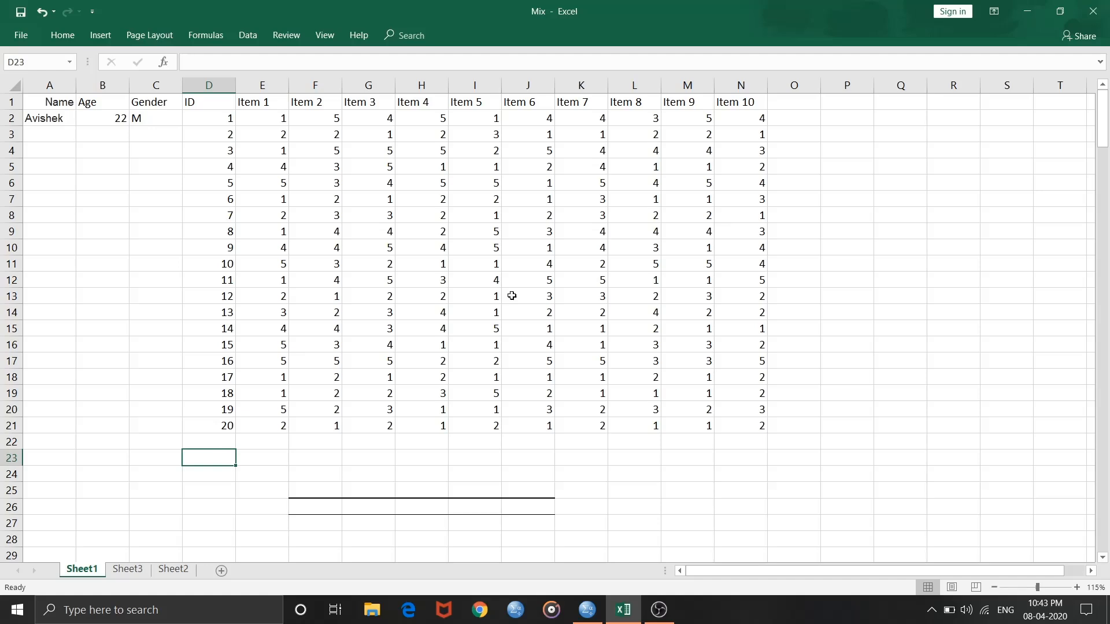
{"action": "left_click", "coordinate": [782, 104]}
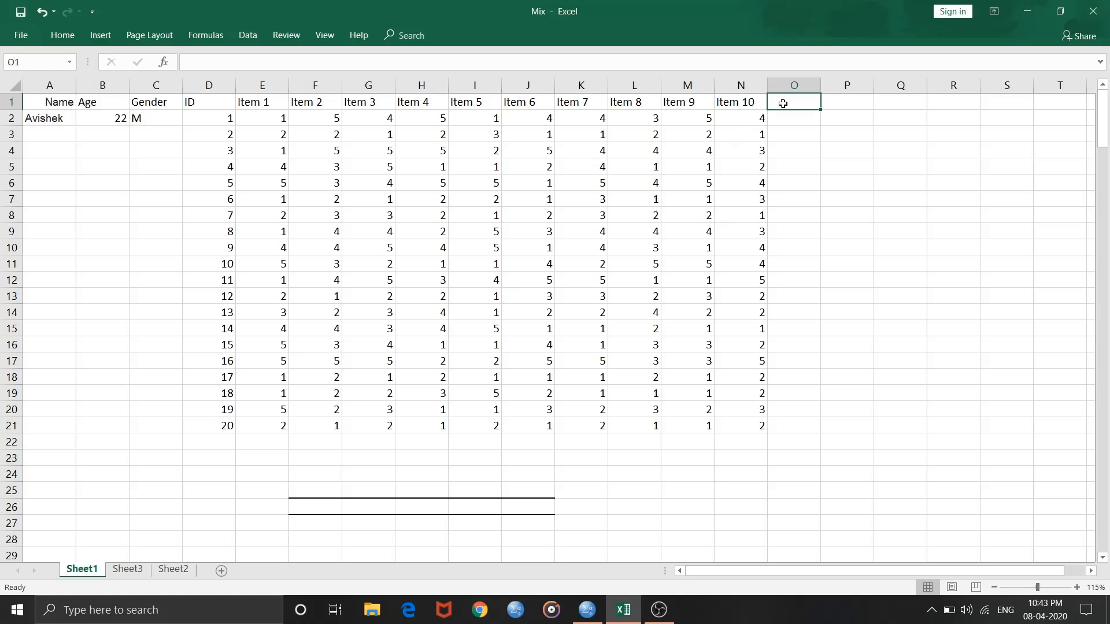
{"action": "type", "text": "Total"}
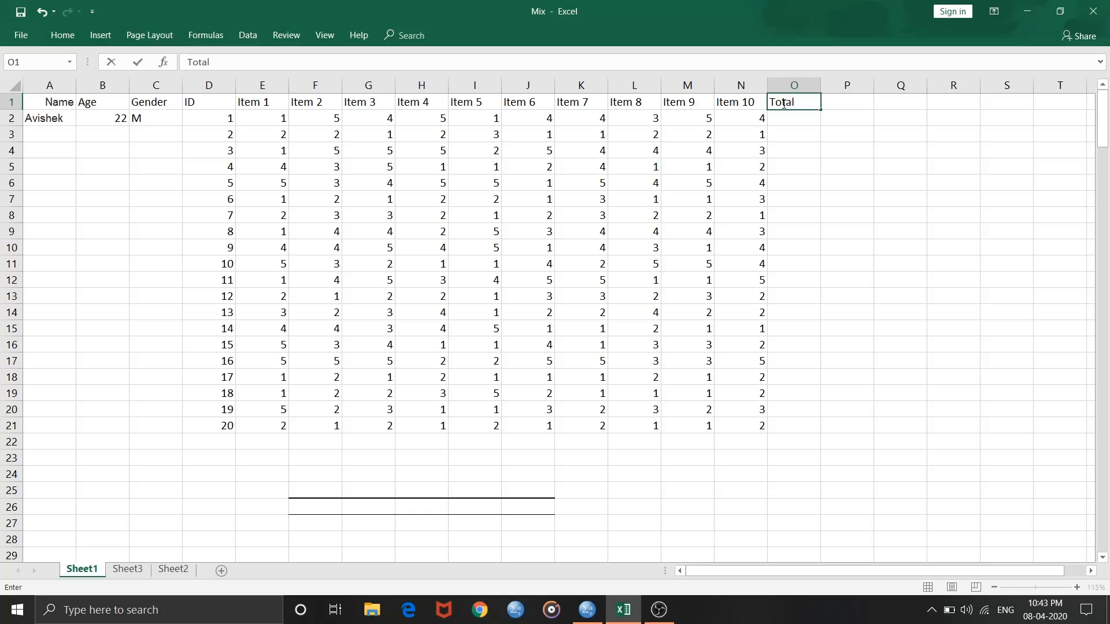
Total the first respondent's ten item scores in O2 with =SUM(E2:N2) and fill the formula down to O21
{"action": "left_click", "coordinate": [782, 120]}
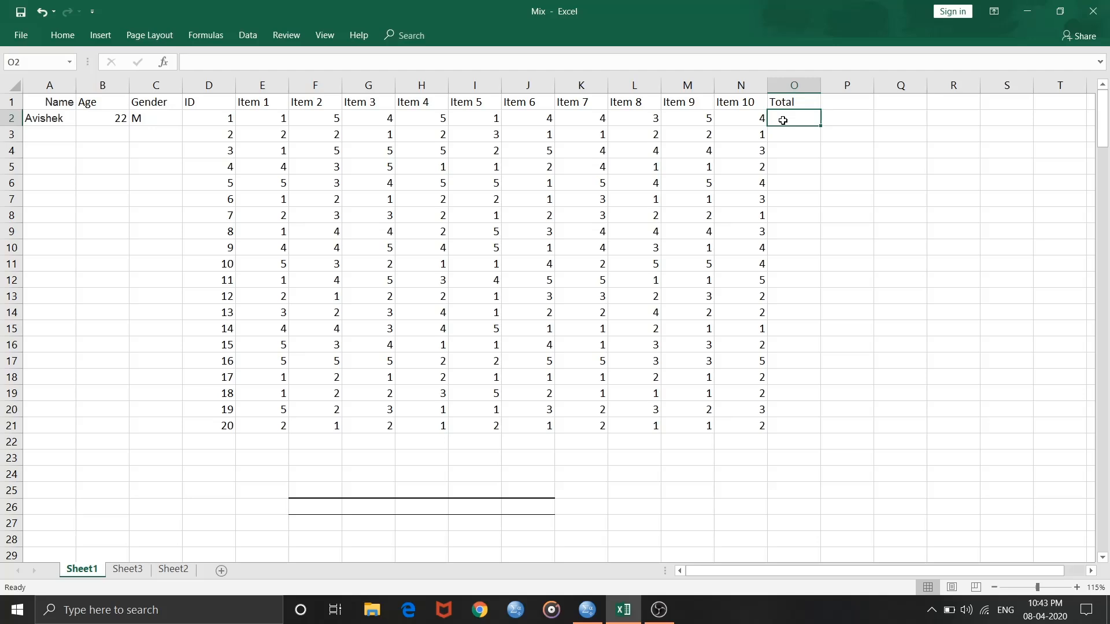
{"action": "type", "text": "="}
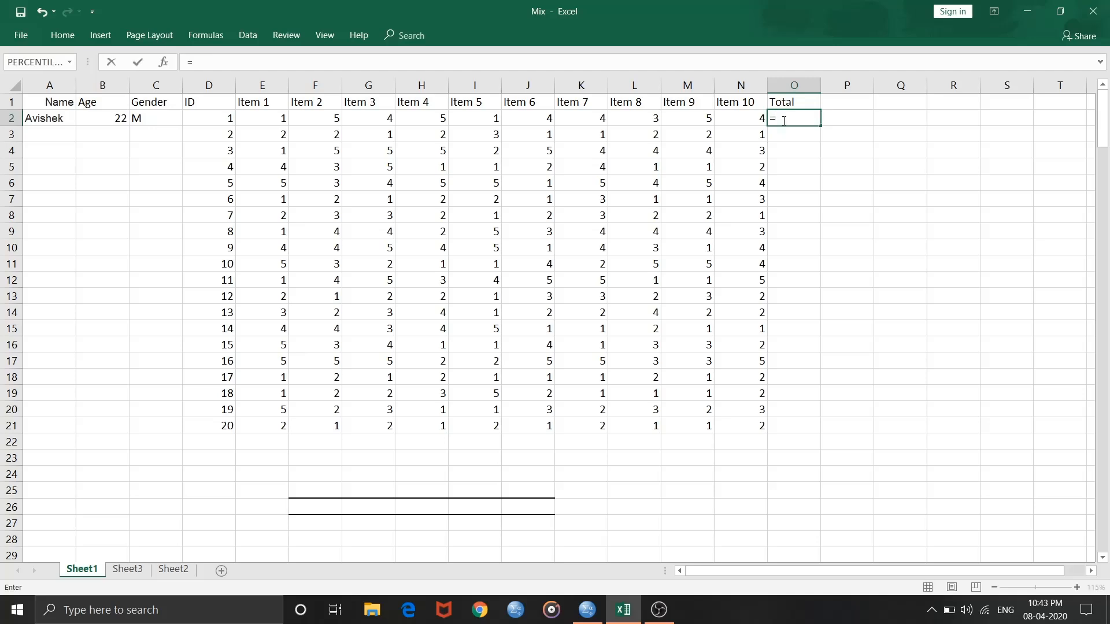
{"action": "type", "text": "sum"}
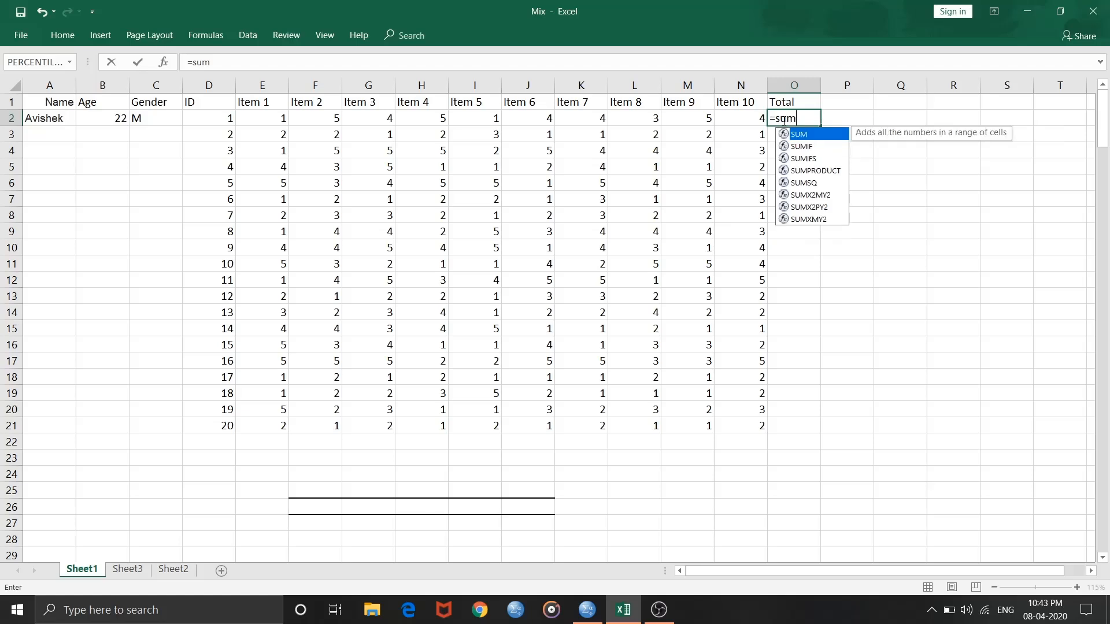
{"action": "double_click", "coordinate": [799, 137]}
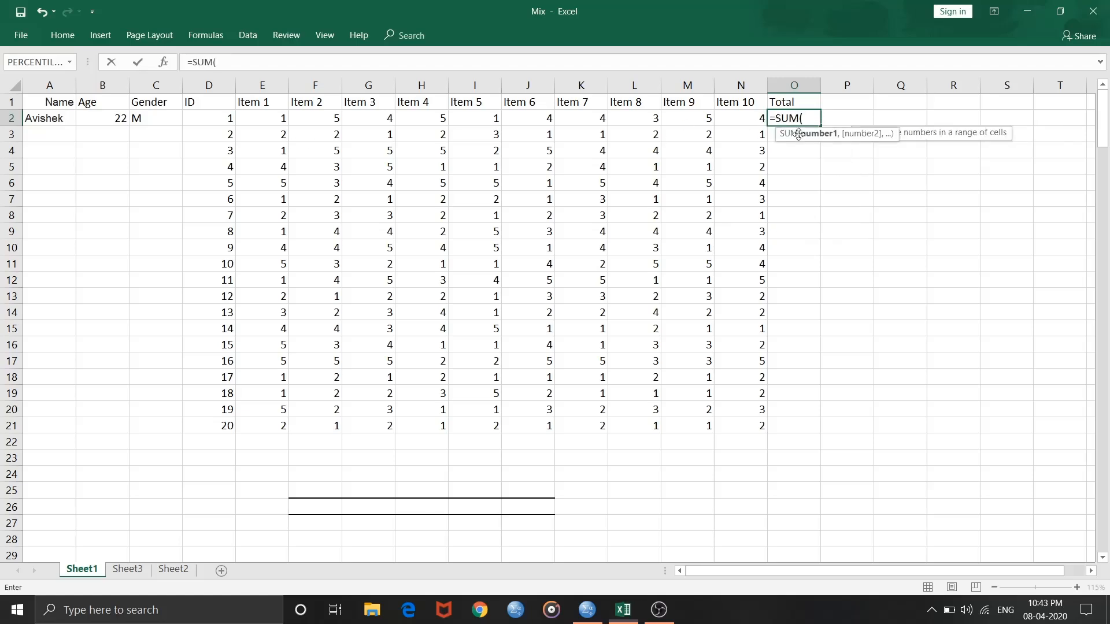
{"action": "left_click_drag", "start_coordinate": [283, 117], "coordinate": [737, 121]}
{"action": "key", "text": "Return"}
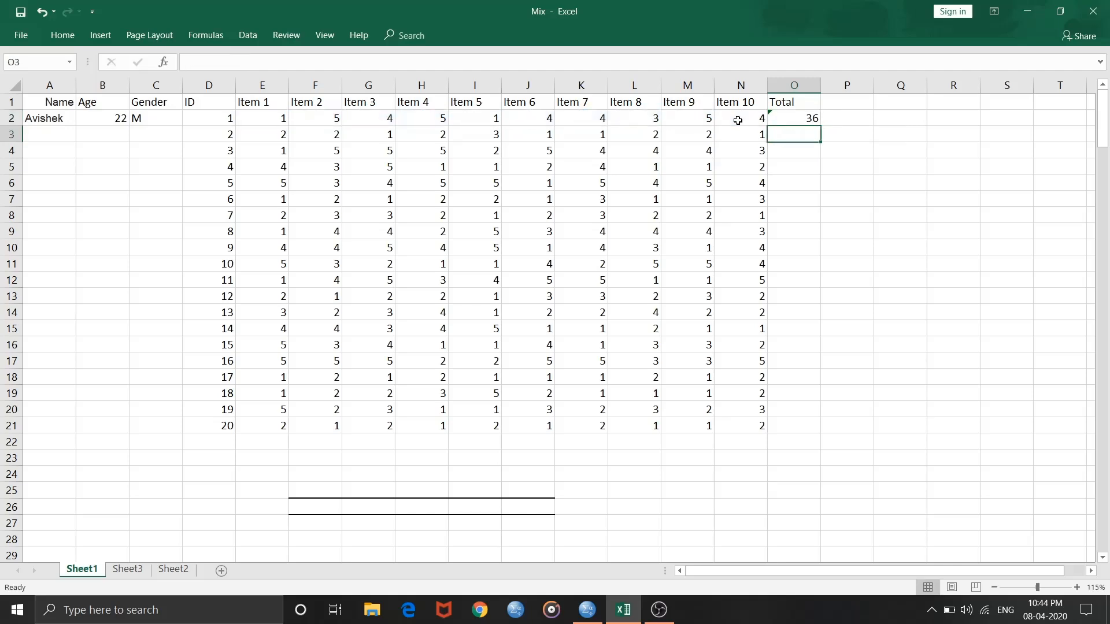
{"action": "left_click", "coordinate": [777, 119]}
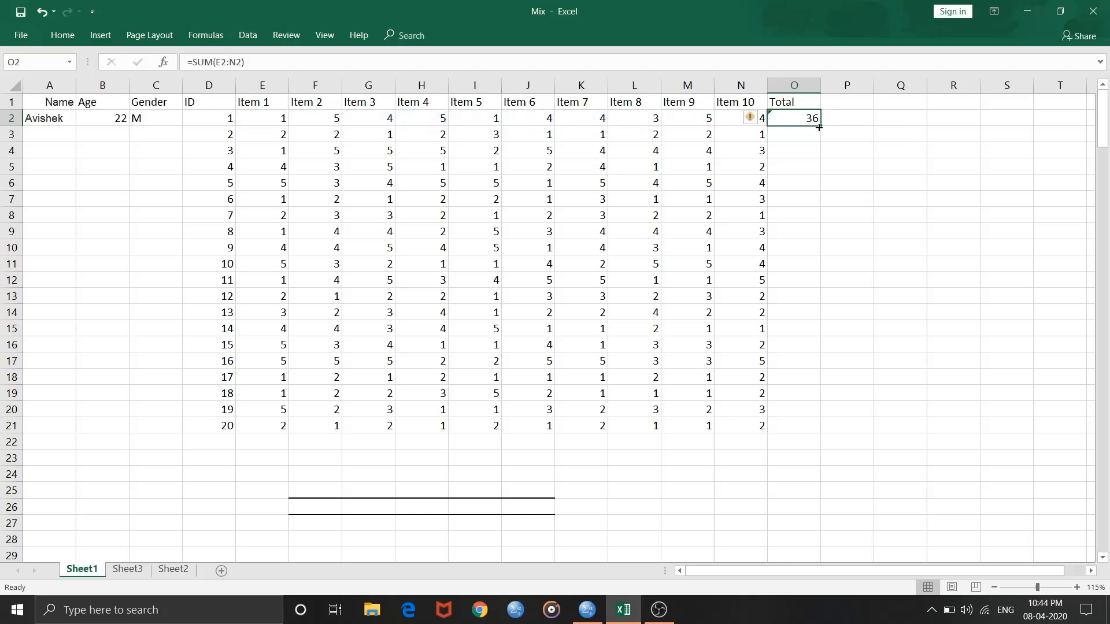
{"action": "left_click_drag", "start_coordinate": [819, 127], "coordinate": [819, 428]}
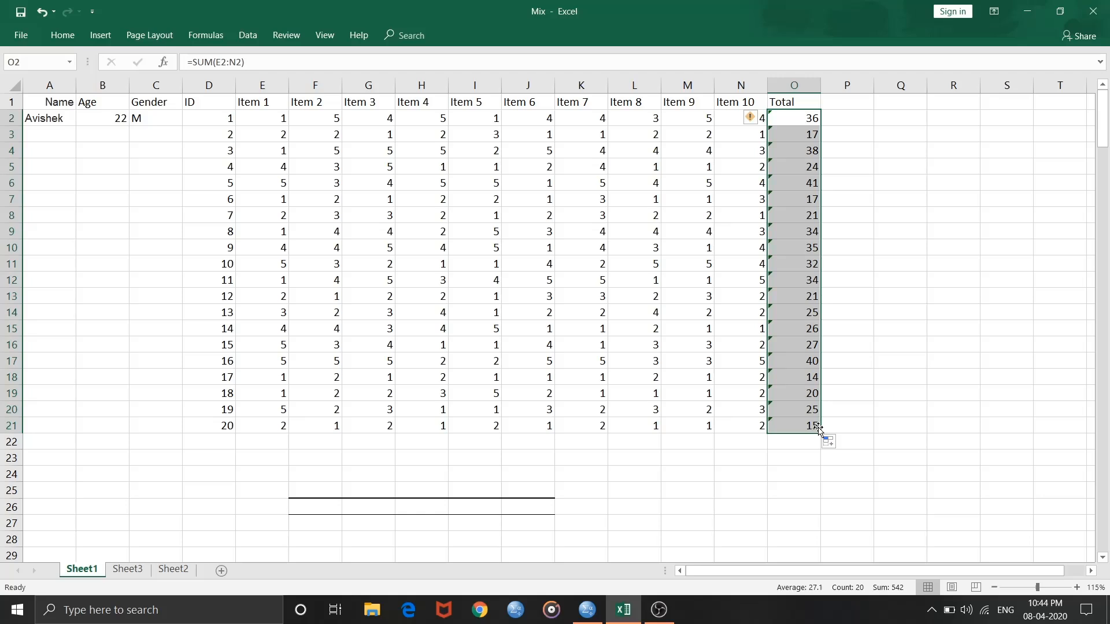
Sort the whole response table A1:O21 by the Total column's cell values, ordered Largest to Smallest
{"action": "left_click", "coordinate": [43, 105]}
{"action": "left_click_drag", "start_coordinate": [44, 104], "coordinate": [808, 428]}
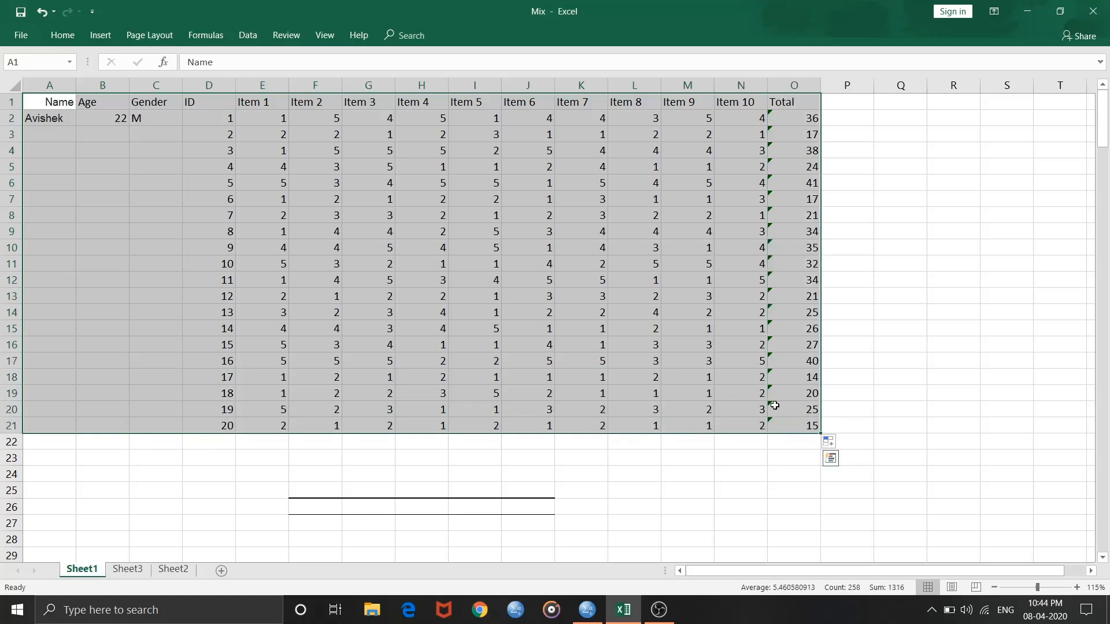
{"action": "left_click", "coordinate": [61, 37]}
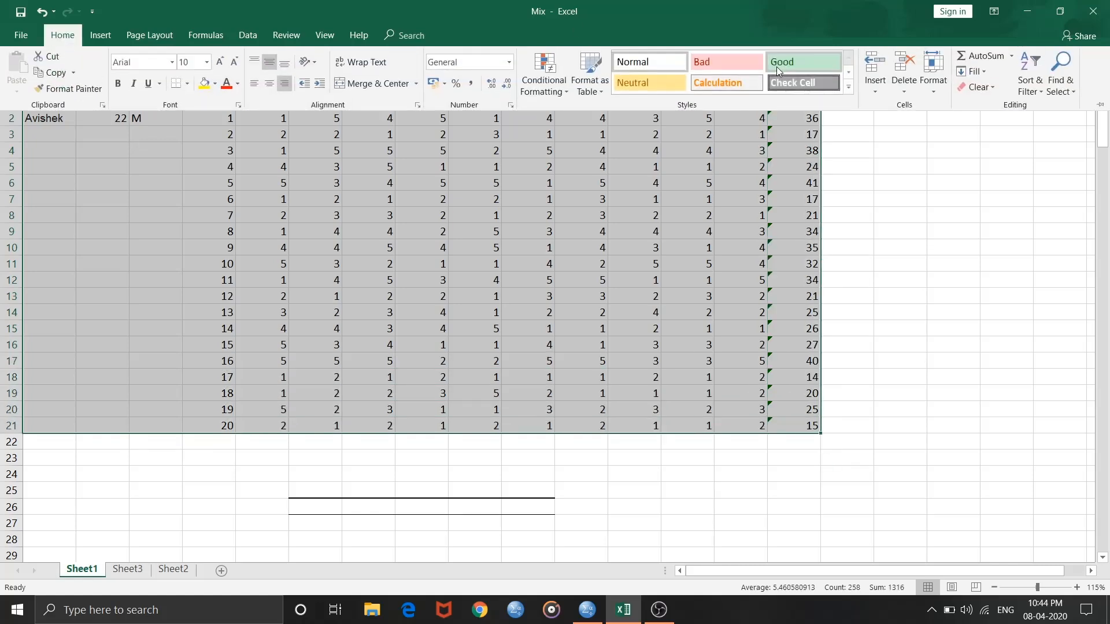
{"action": "left_click", "coordinate": [1030, 87]}
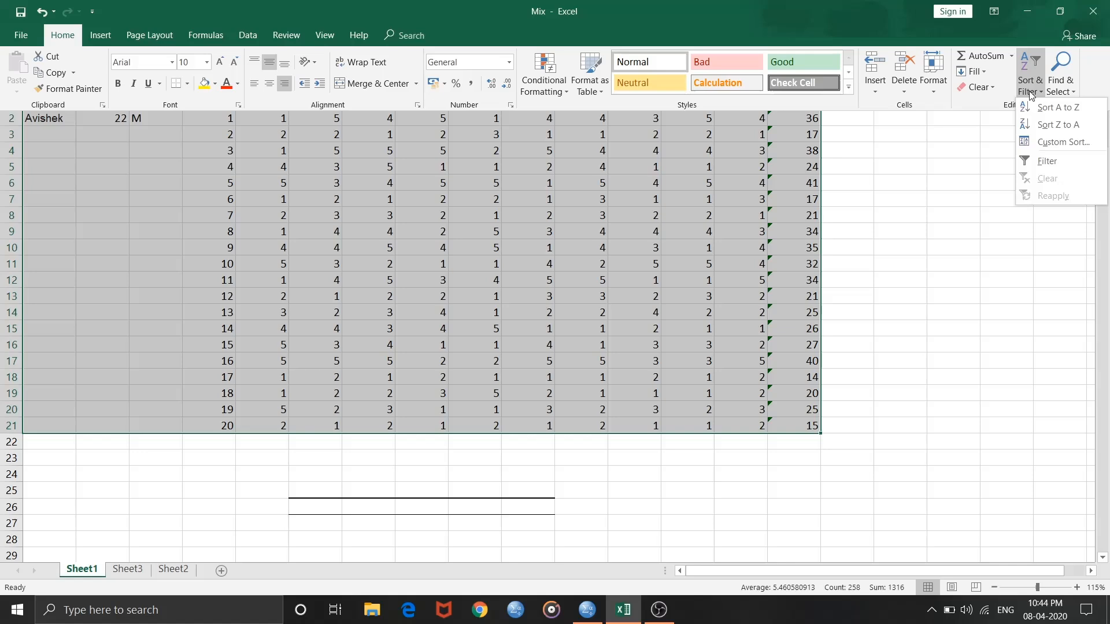
{"action": "left_click", "coordinate": [1048, 142]}
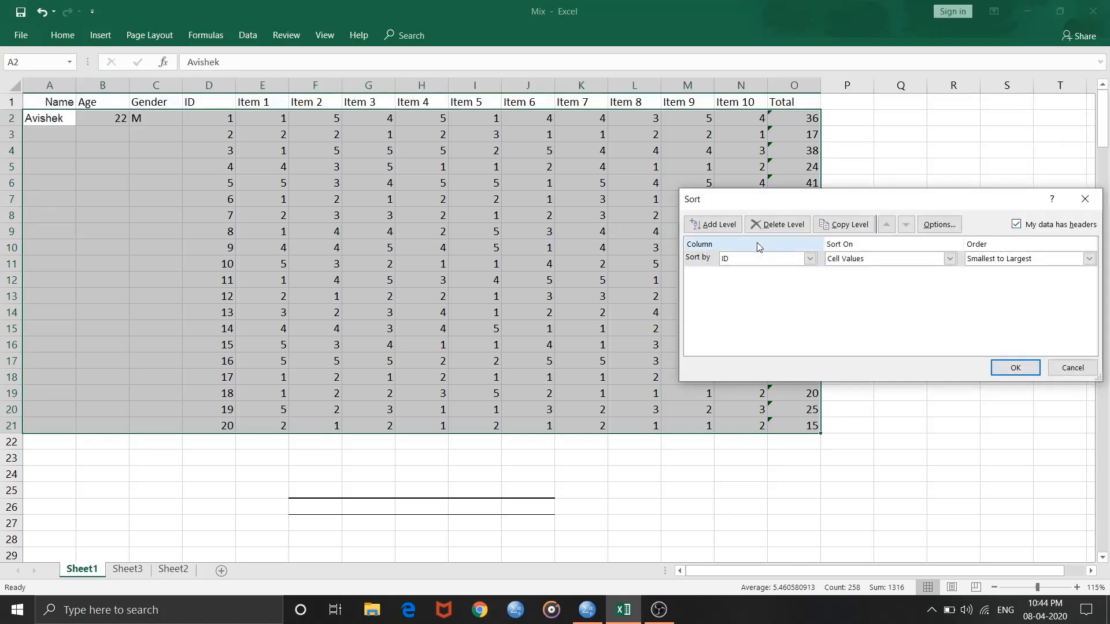
{"action": "left_click", "coordinate": [809, 259]}
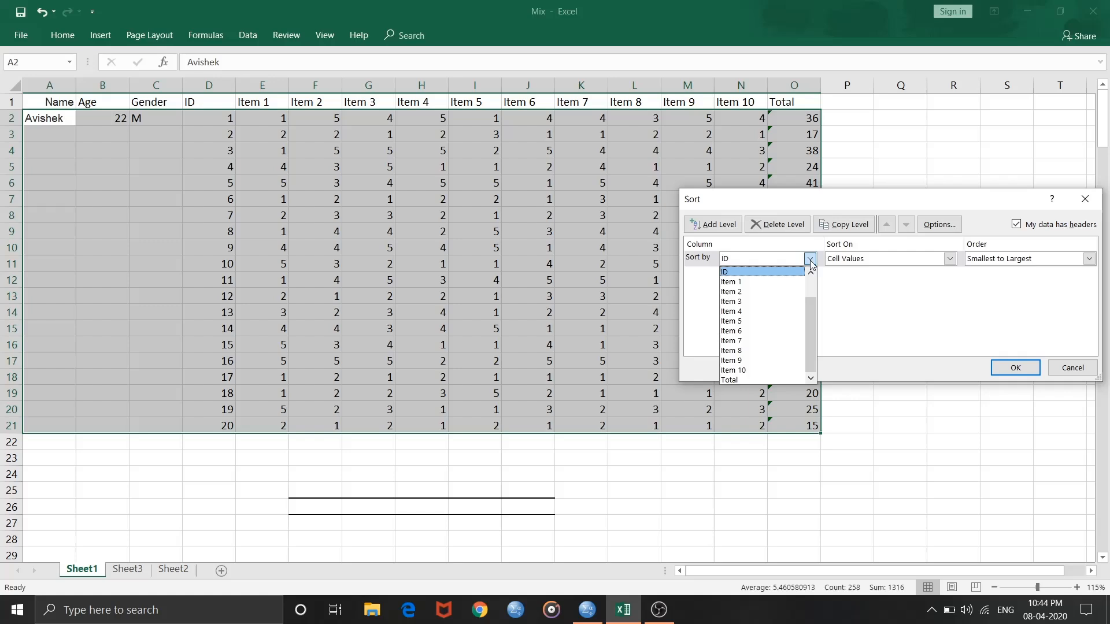
{"action": "left_click", "coordinate": [774, 380]}
{"action": "left_click", "coordinate": [908, 264]}
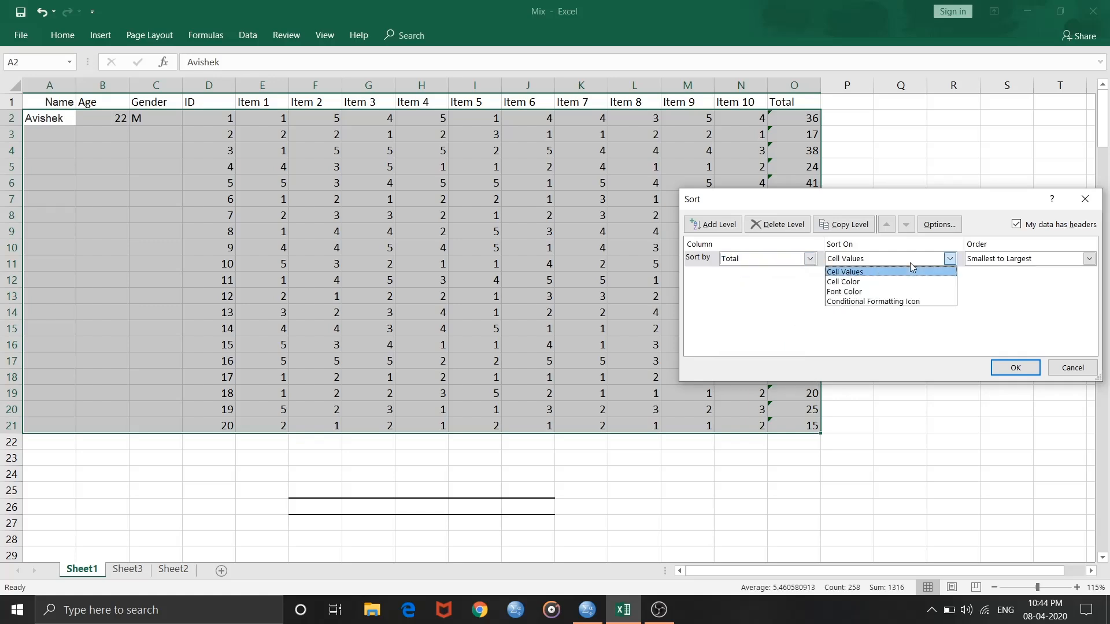
{"action": "left_click", "coordinate": [952, 259]}
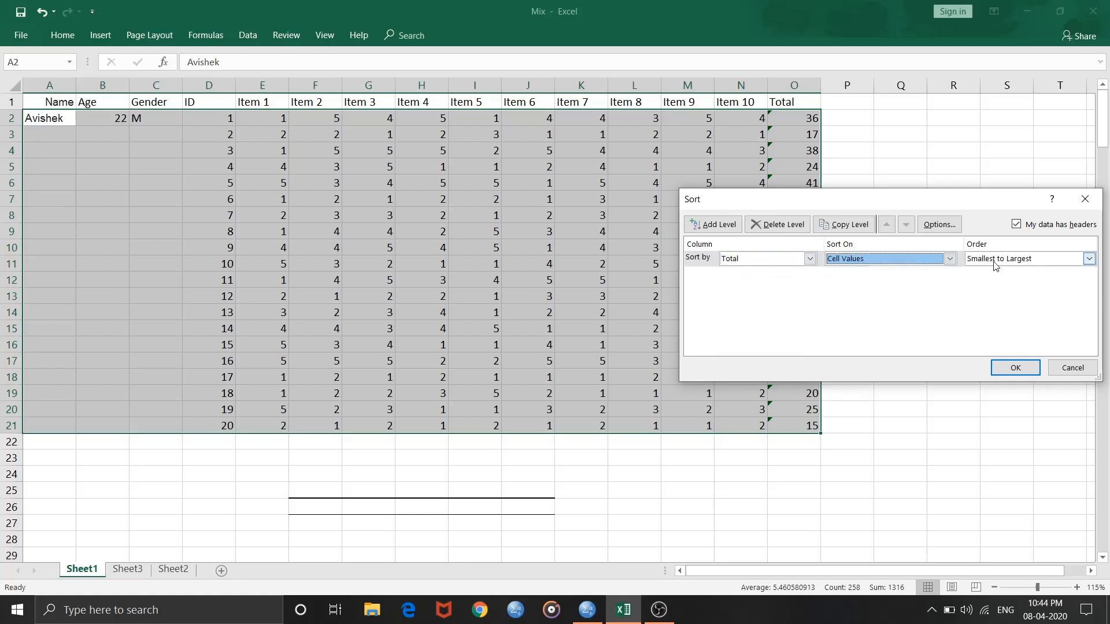
{"action": "left_click", "coordinate": [996, 261]}
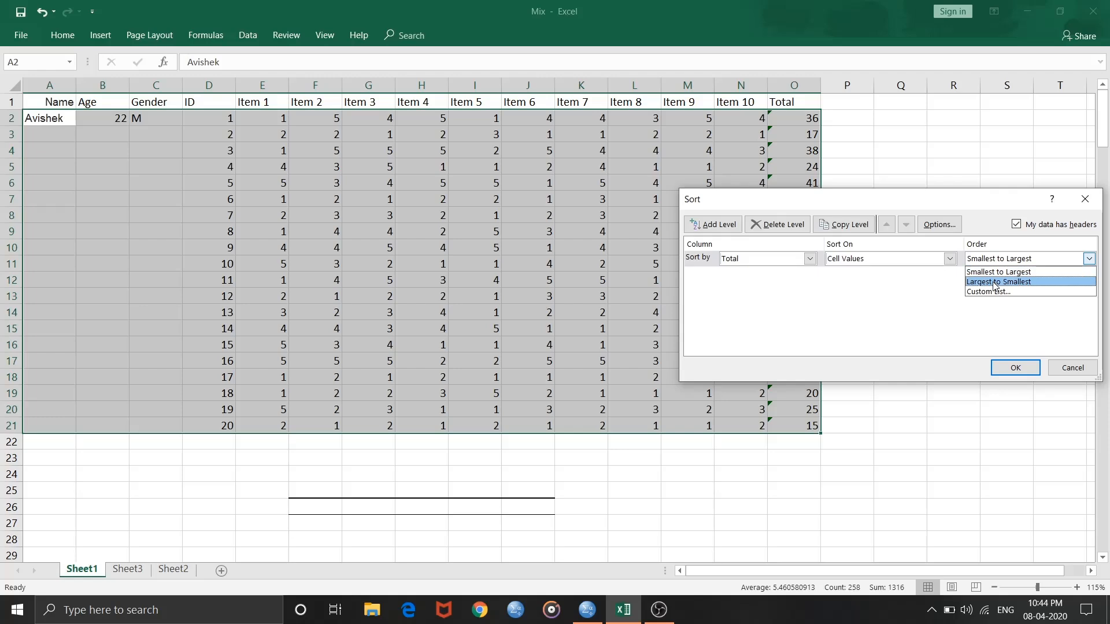
{"action": "left_click", "coordinate": [997, 282]}
{"action": "left_click", "coordinate": [997, 367]}
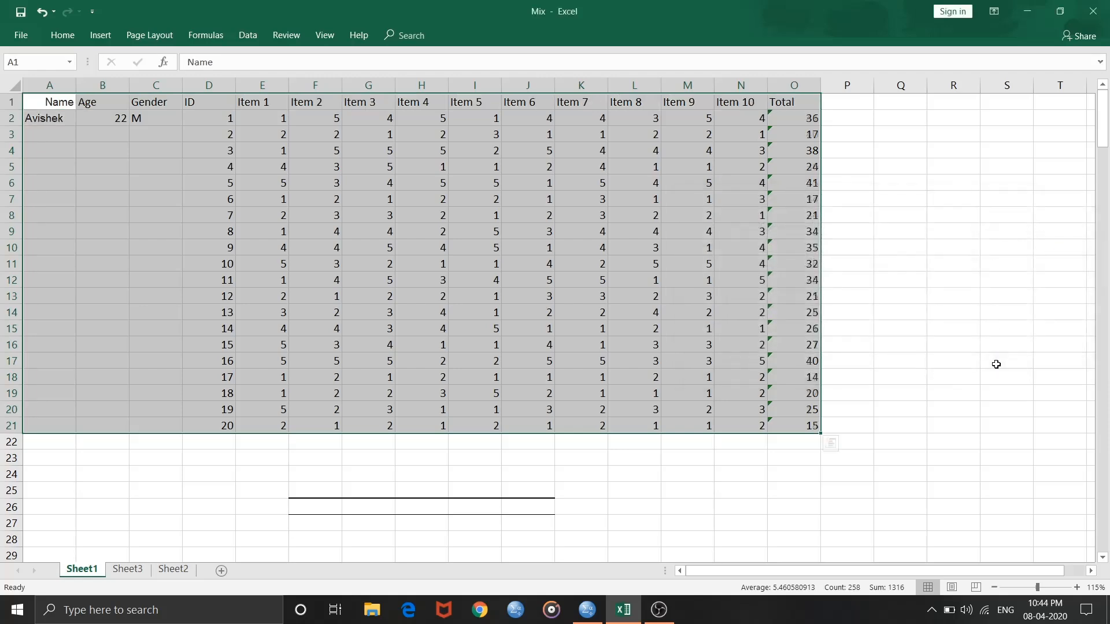
Label the summary rows below the ID column with Umean in D23, Lmean in D24 and DI in D25
{"action": "left_click", "coordinate": [214, 124]}
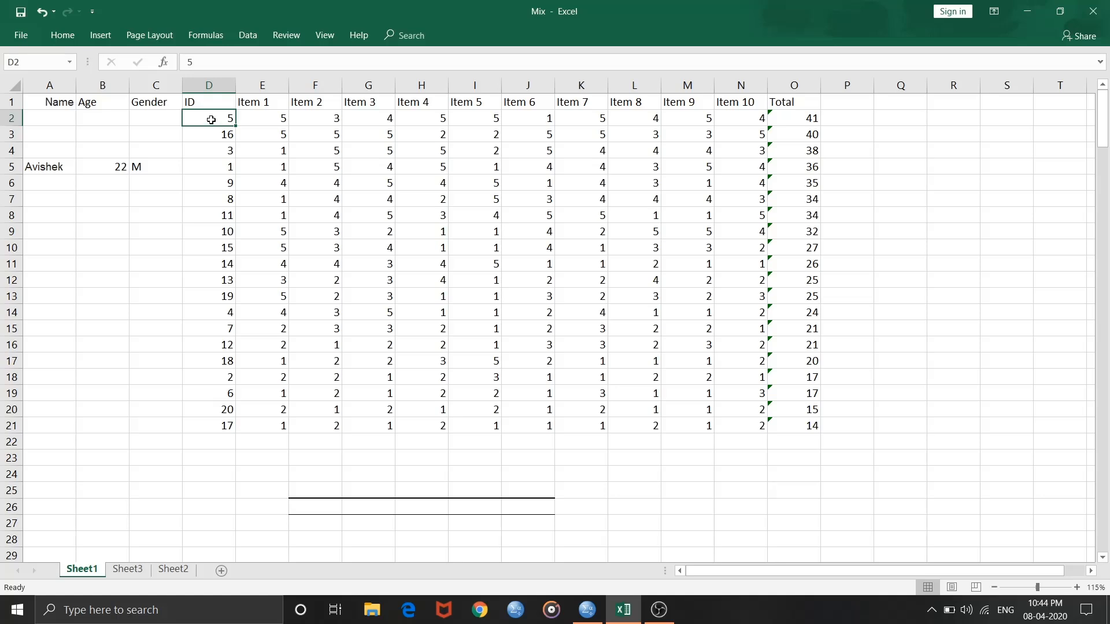
{"action": "left_click", "coordinate": [213, 427]}
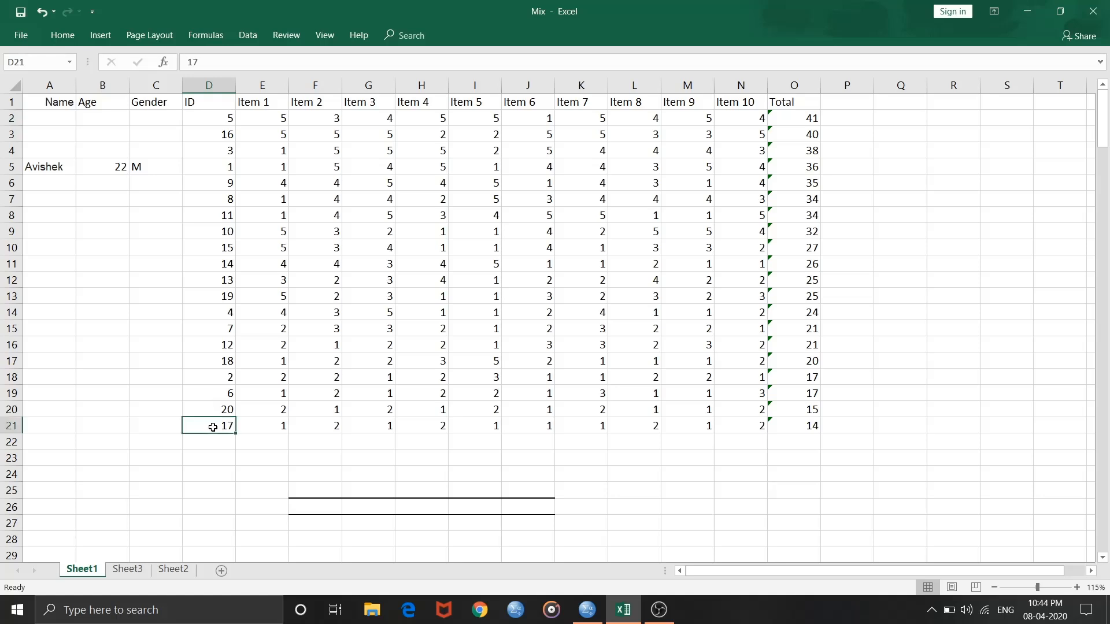
{"action": "left_click", "coordinate": [207, 456]}
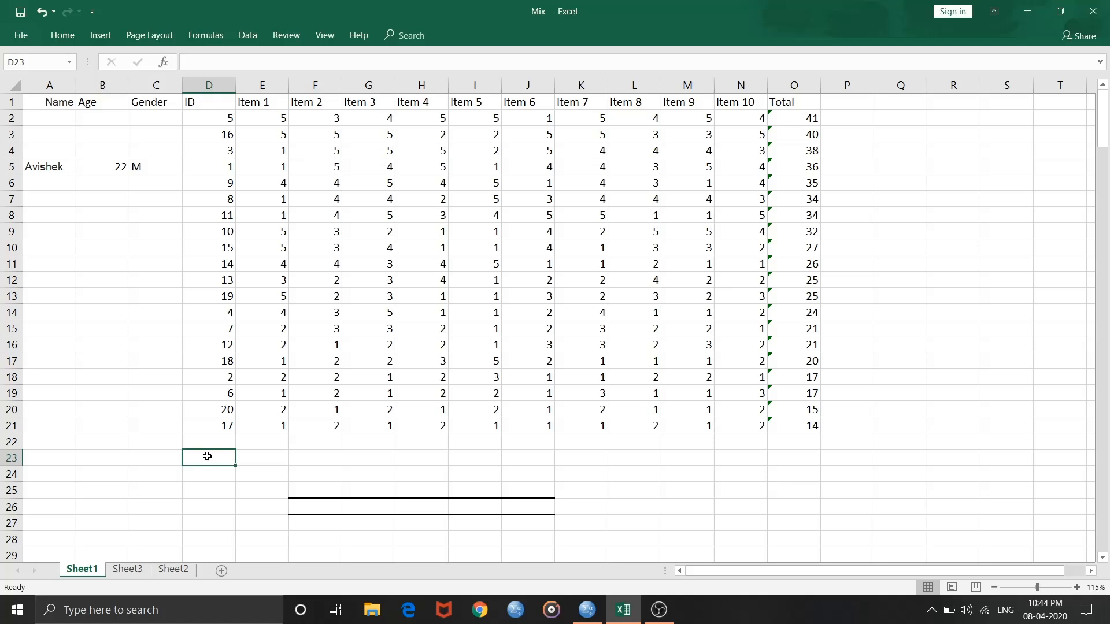
{"action": "left_click", "coordinate": [171, 458]}
{"action": "left_click", "coordinate": [196, 460]}
{"action": "type", "text": "U"}
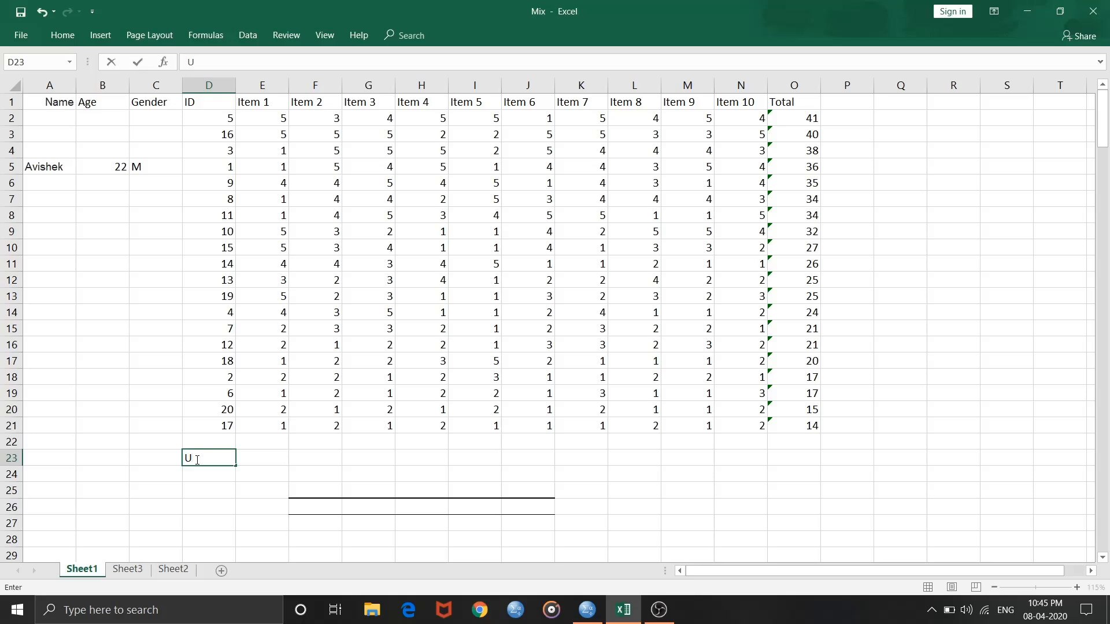
{"action": "type", "text": "mean"}
{"action": "key", "text": "Return"}
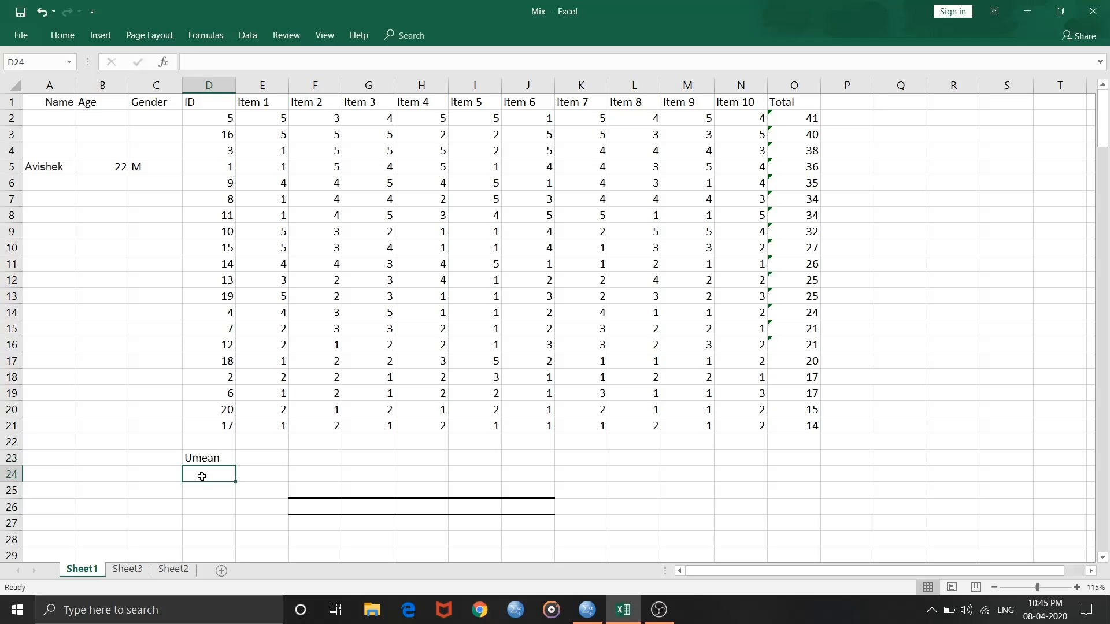
{"action": "type", "text": "Lmean"}
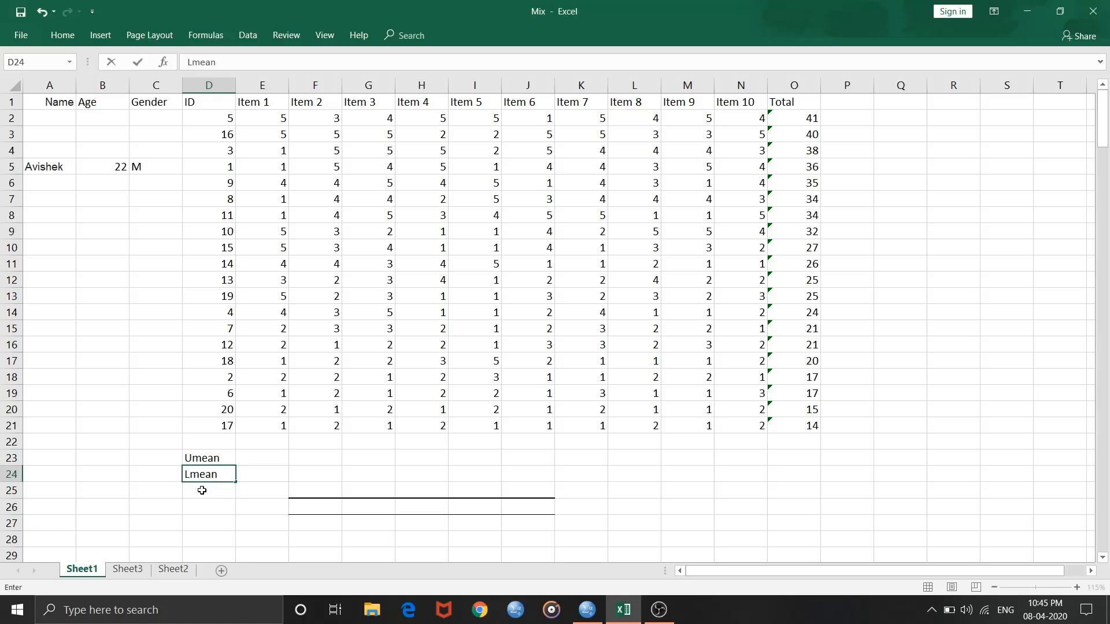
{"action": "left_click", "coordinate": [201, 490]}
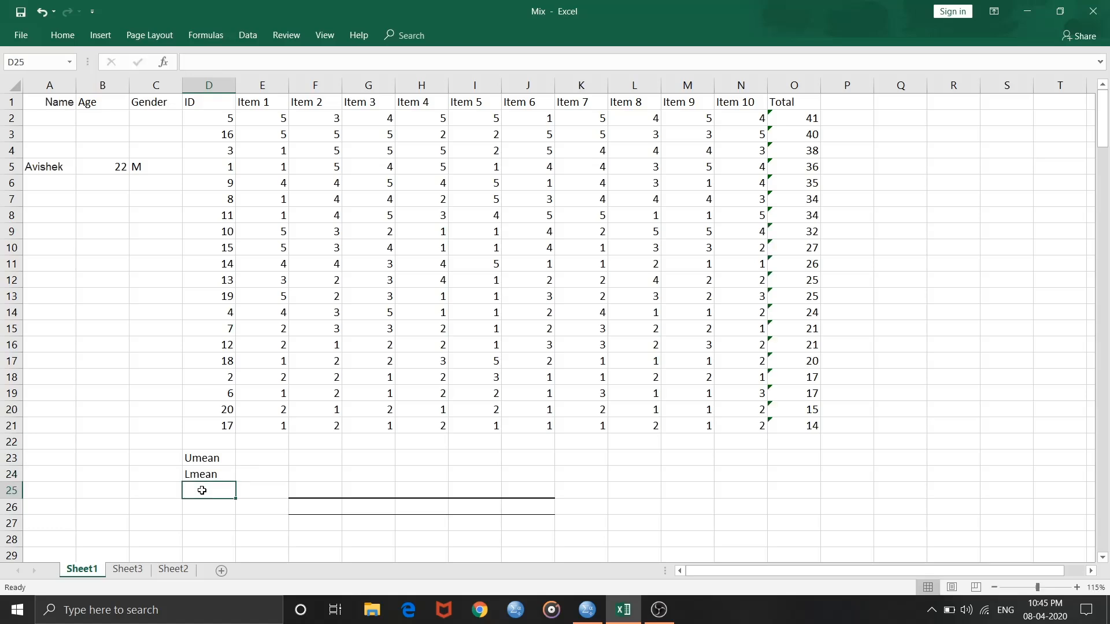
{"action": "type", "text": "DI"}
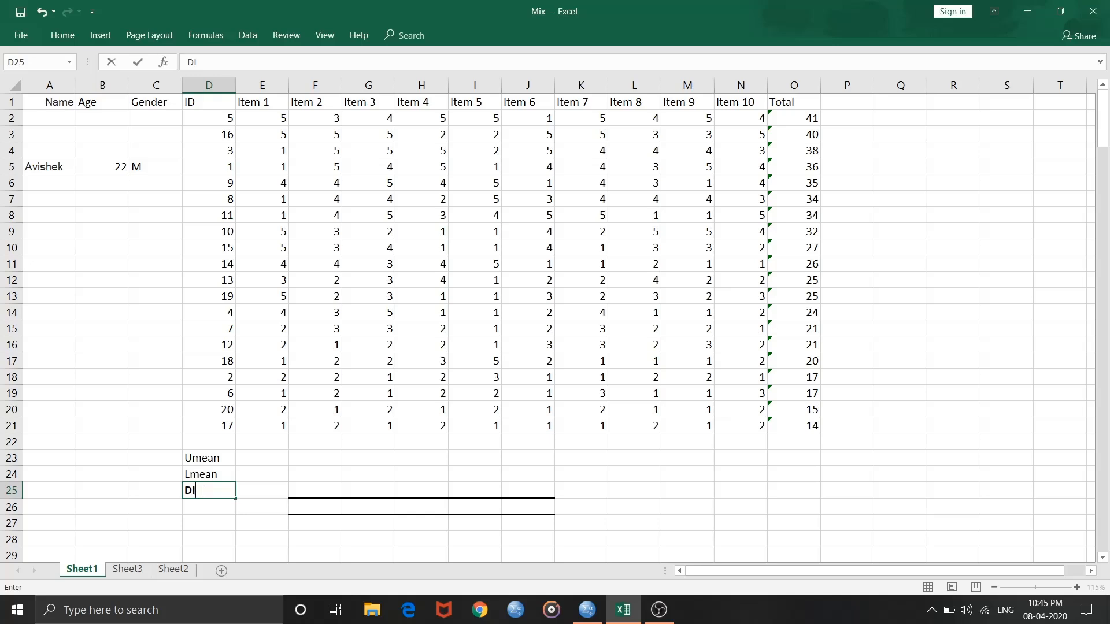
Calculate Item 1's upper-group mean in E23 from the six highest-ranked respondents with =(SUM(E2:E7))/6
{"action": "left_click", "coordinate": [250, 457]}
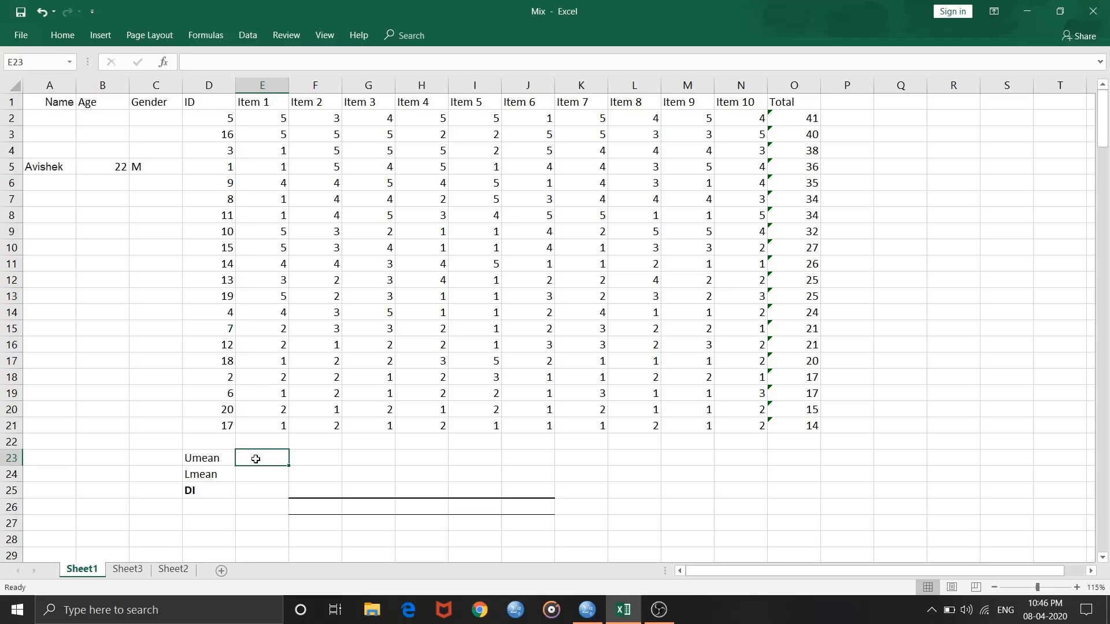
{"action": "type", "text": "="}
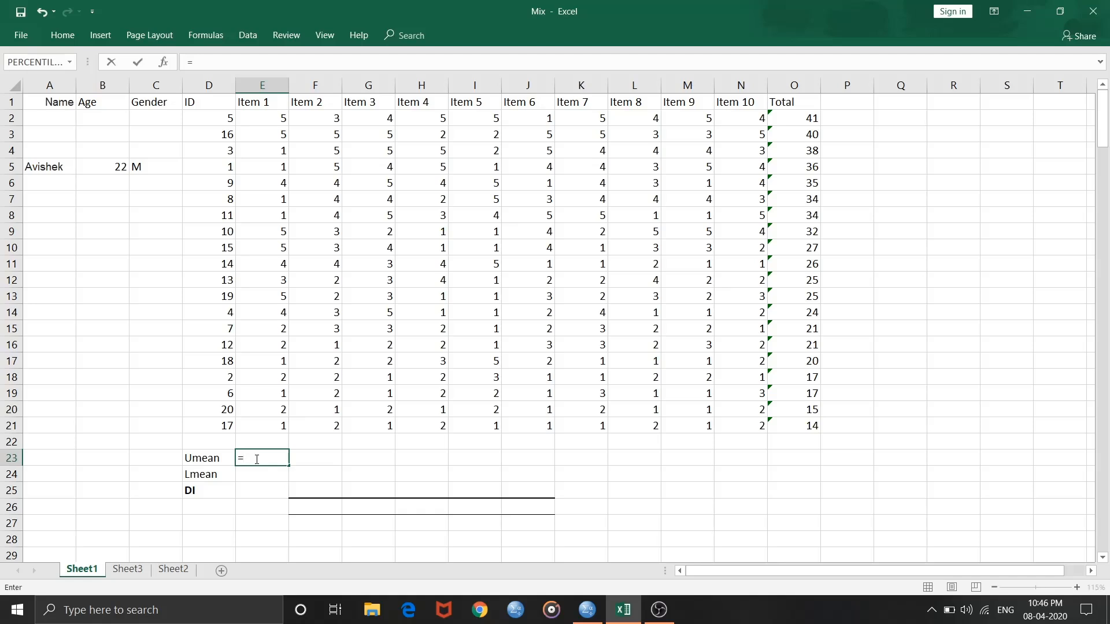
{"action": "type", "text": "sum"}
{"action": "double_click", "coordinate": [267, 474]}
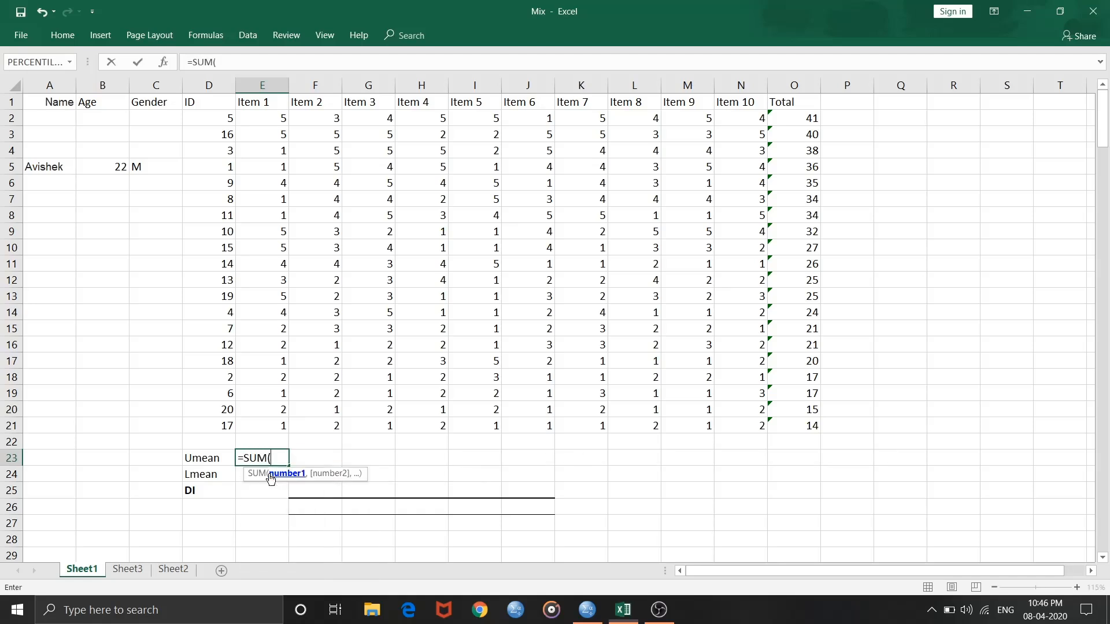
{"action": "left_click_drag", "start_coordinate": [258, 115], "coordinate": [262, 198]}
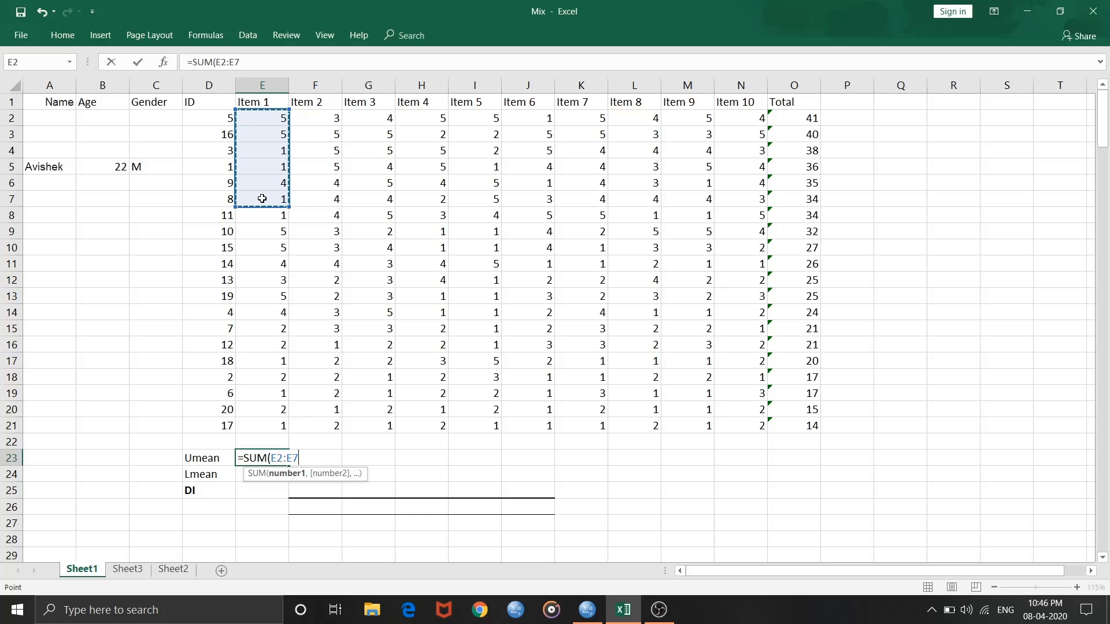
{"action": "type", "text": "))"}
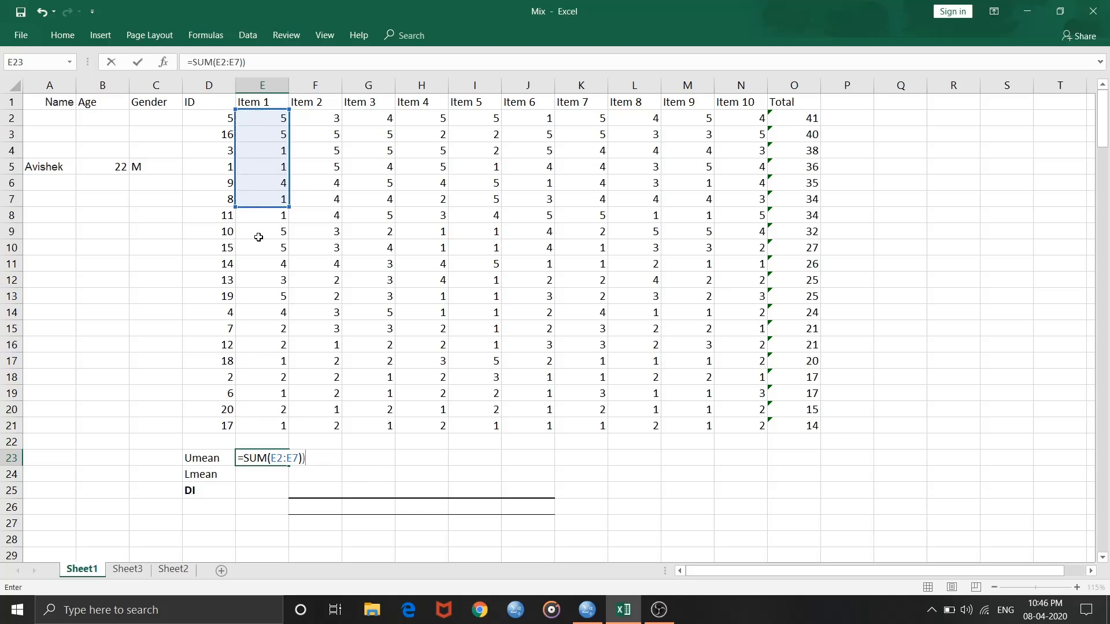
{"action": "left_click", "coordinate": [246, 460]}
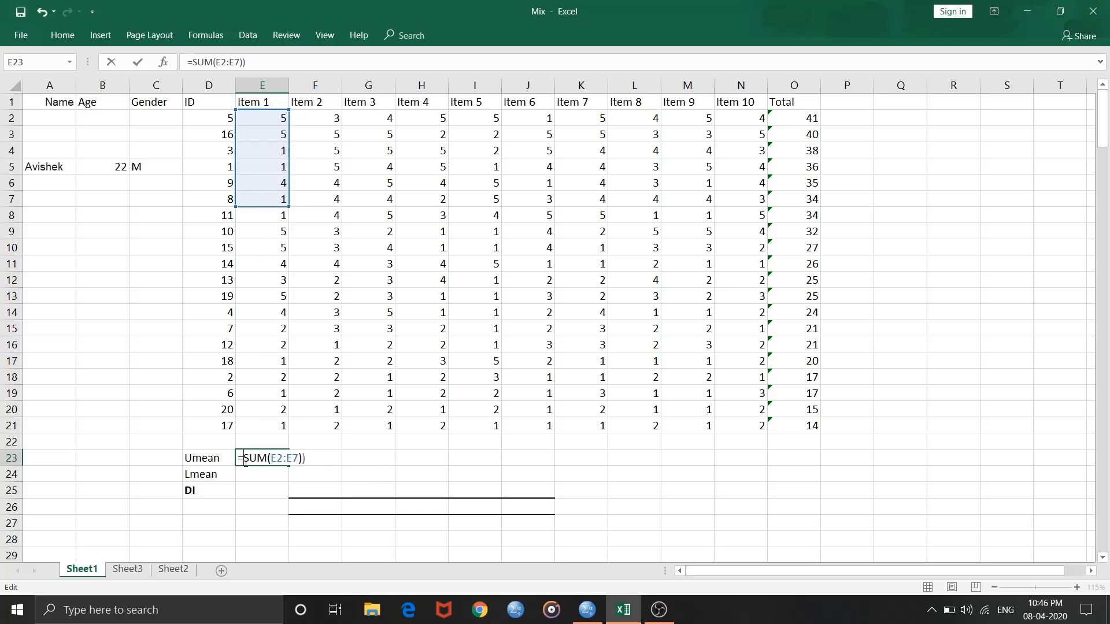
{"action": "type", "text": "("}
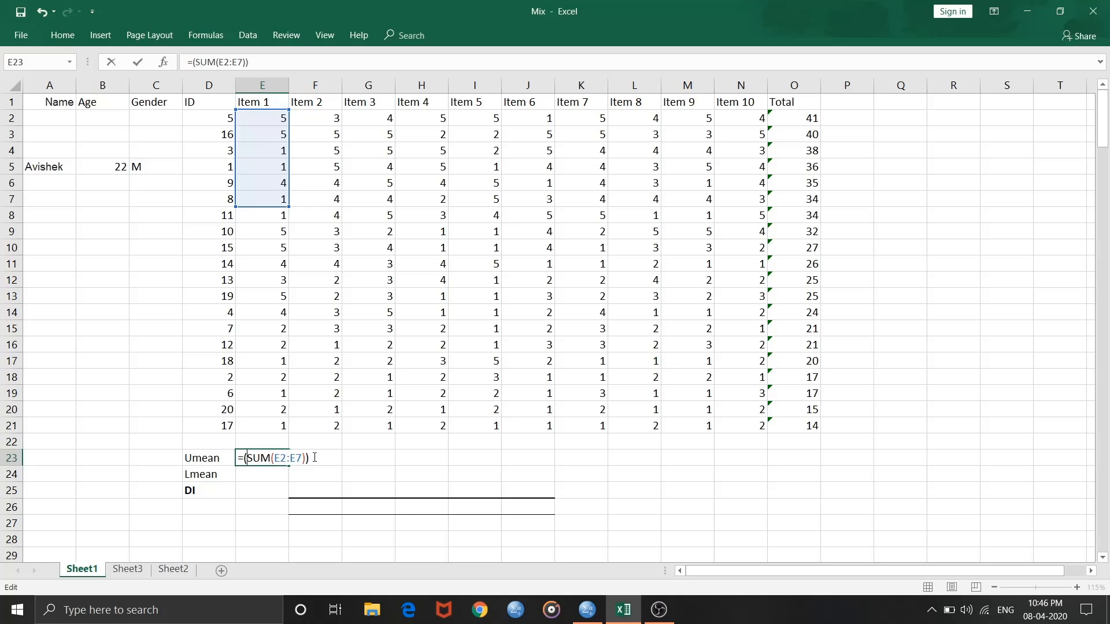
{"action": "type", "text": "/6"}
{"action": "key", "text": "Return"}
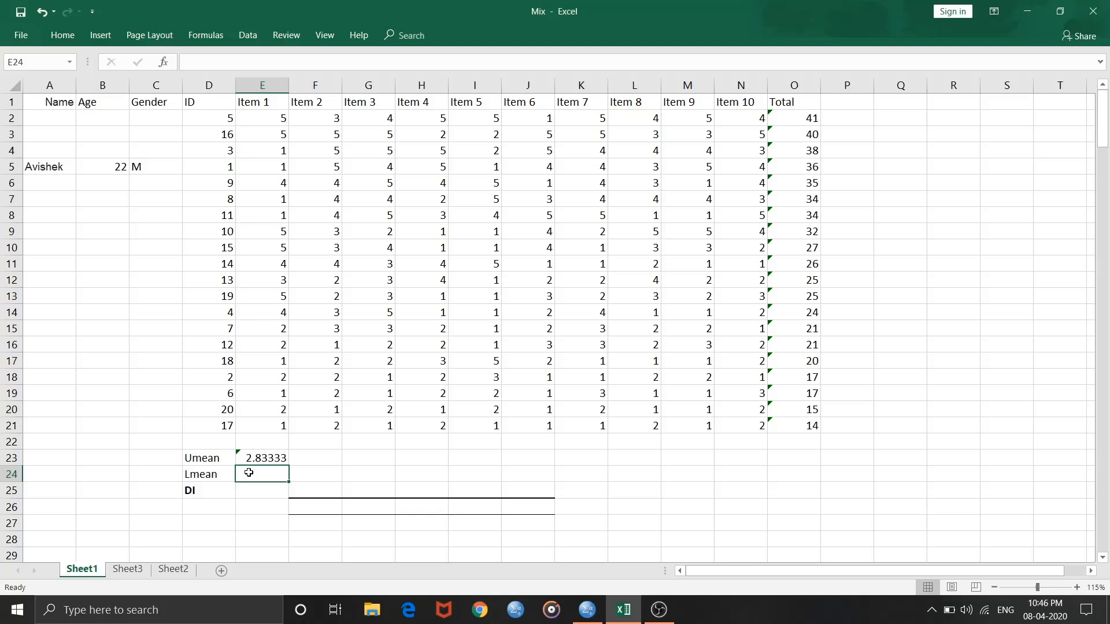
Calculate Item 1's lower-group mean in E24 from the six lowest-ranked respondents with =(SUM(E16:E21))/6
{"action": "type", "text": "=sum"}
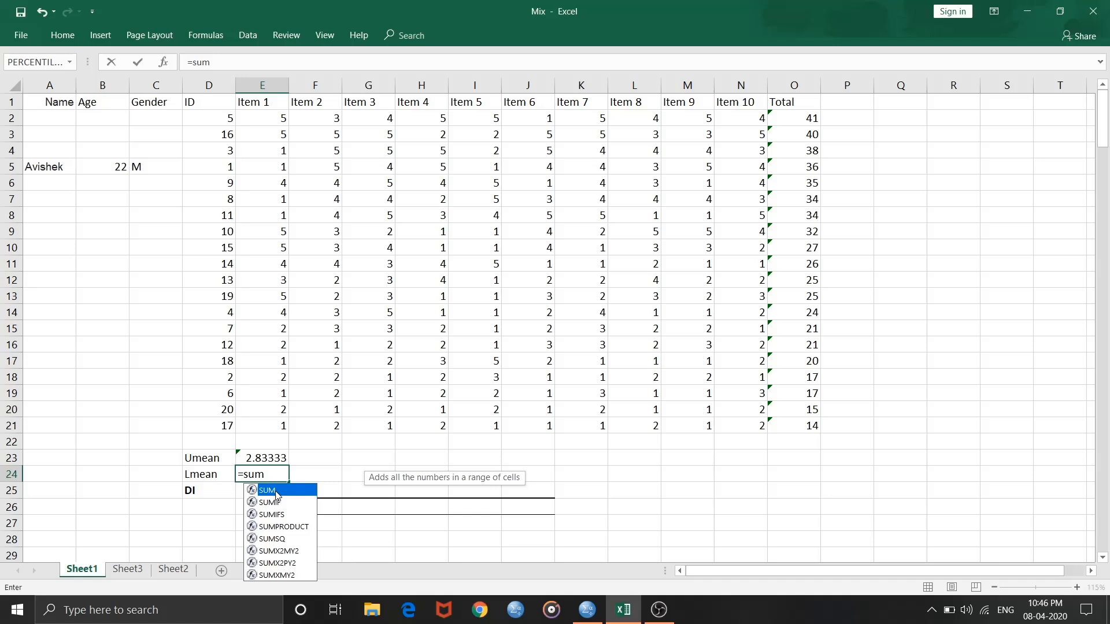
{"action": "double_click", "coordinate": [276, 495]}
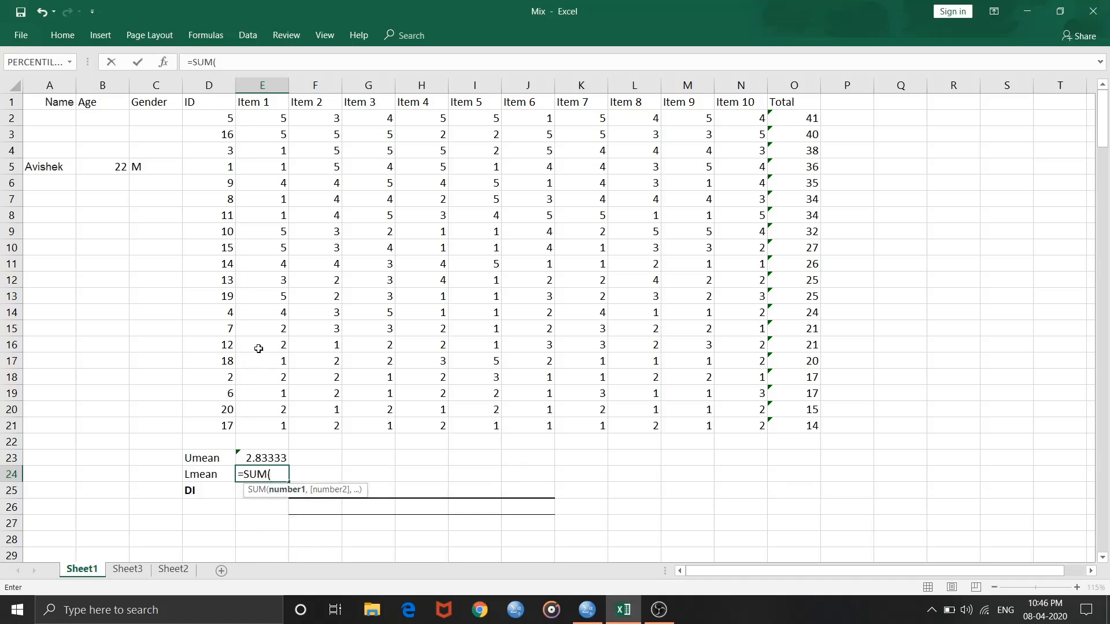
{"action": "left_click_drag", "start_coordinate": [258, 348], "coordinate": [260, 424]}
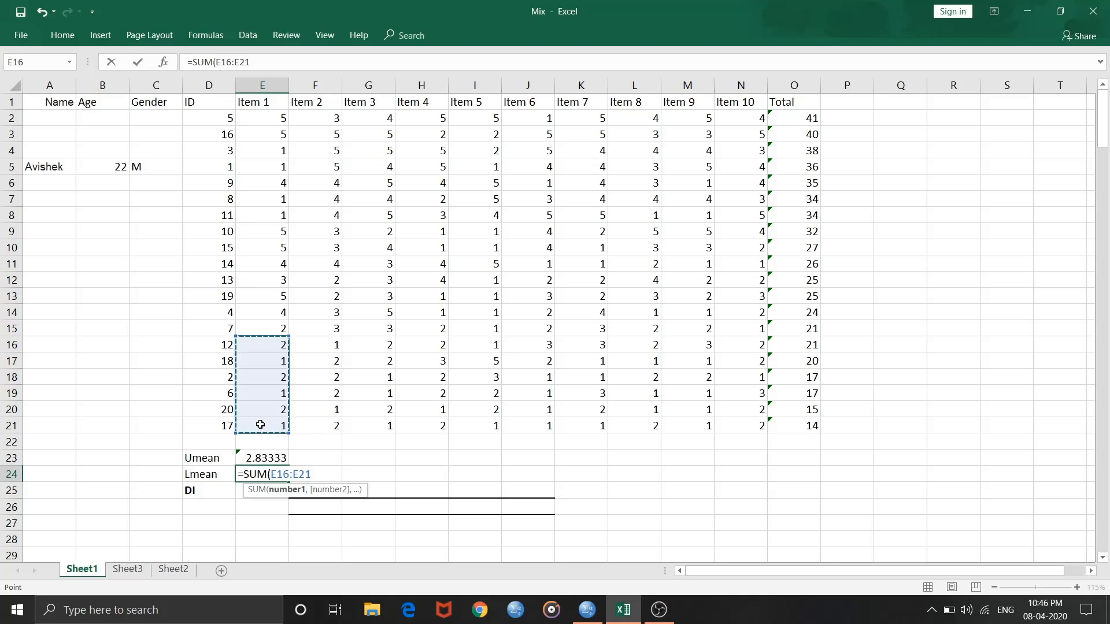
{"action": "type", "text": "))"}
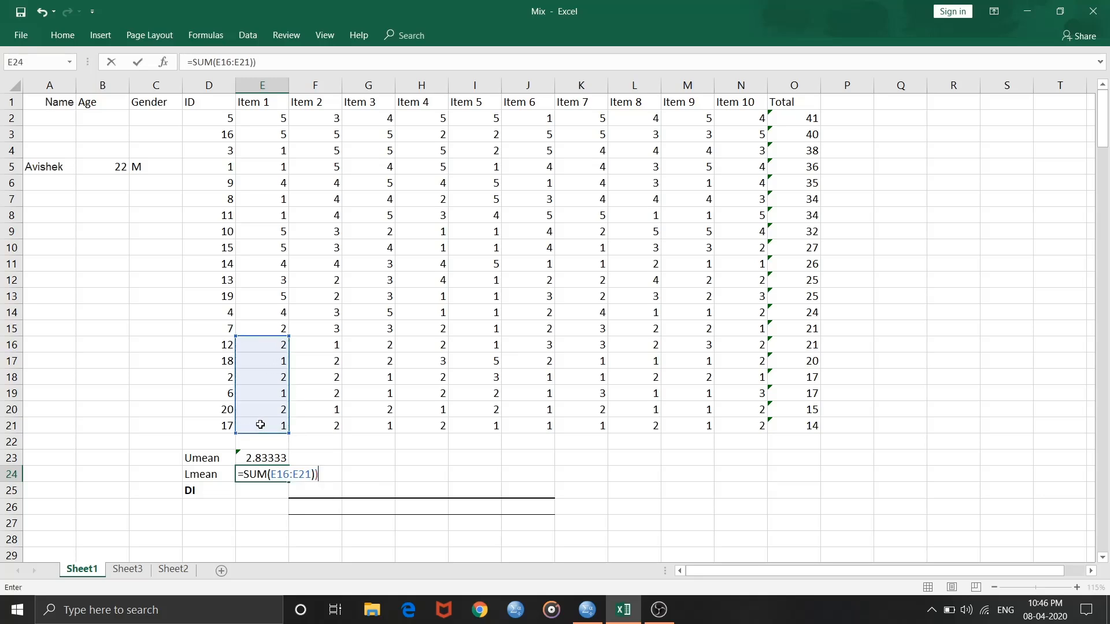
{"action": "left_click", "coordinate": [245, 479]}
{"action": "type", "text": "("}
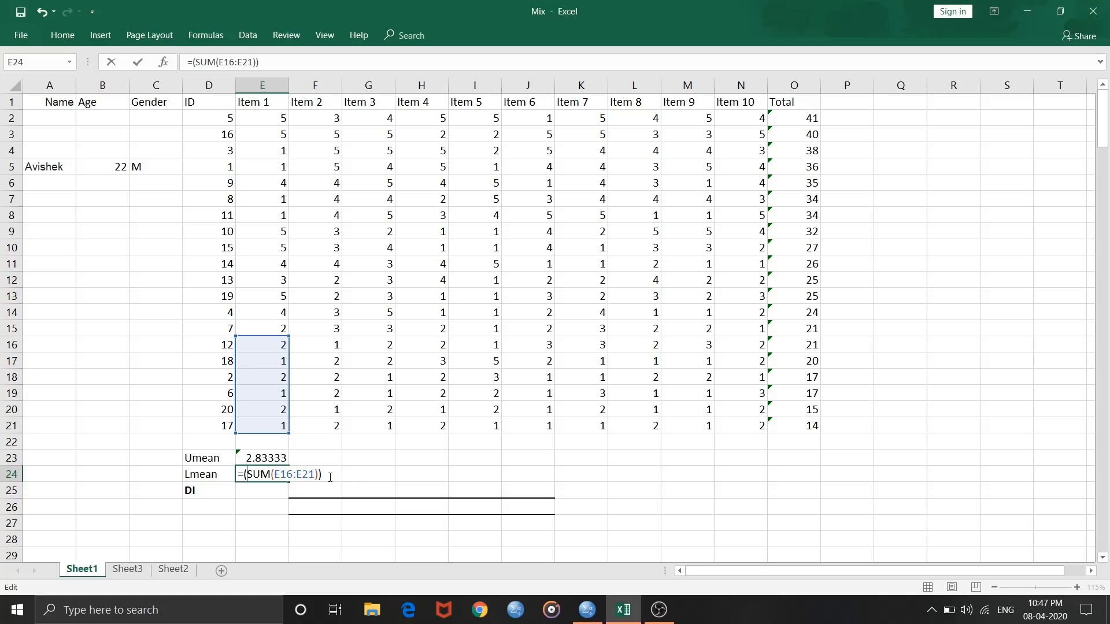
{"action": "type", "text": "/6"}
{"action": "key", "text": "Return"}
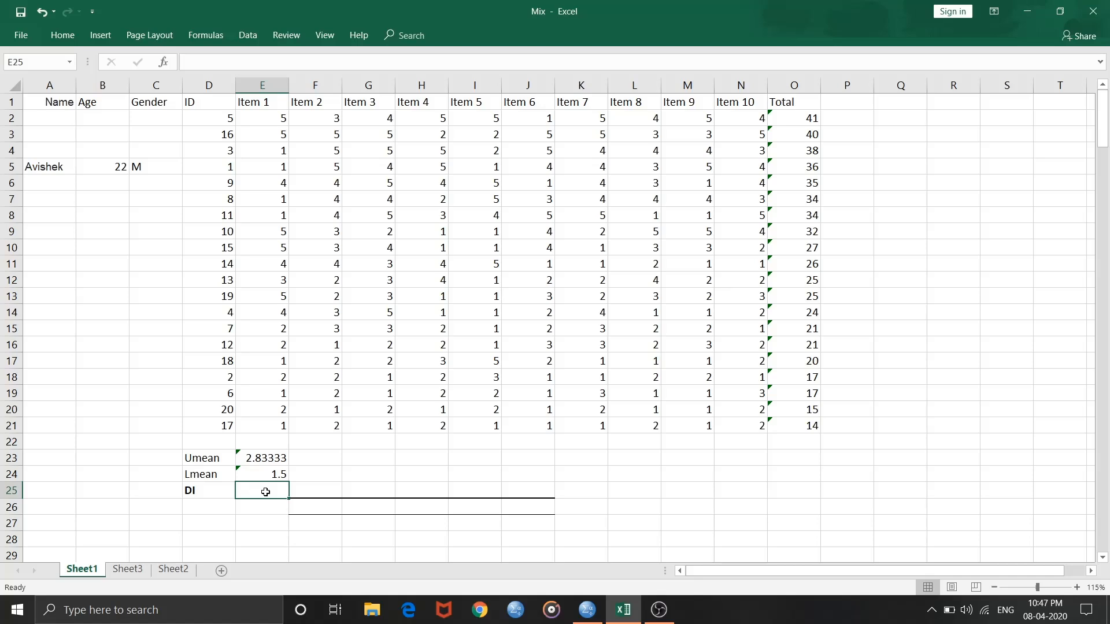
Calculate Item 1's discrimination index in E25 from the upper and lower means with =(E23-E24)/5
{"action": "type", "text": "="}
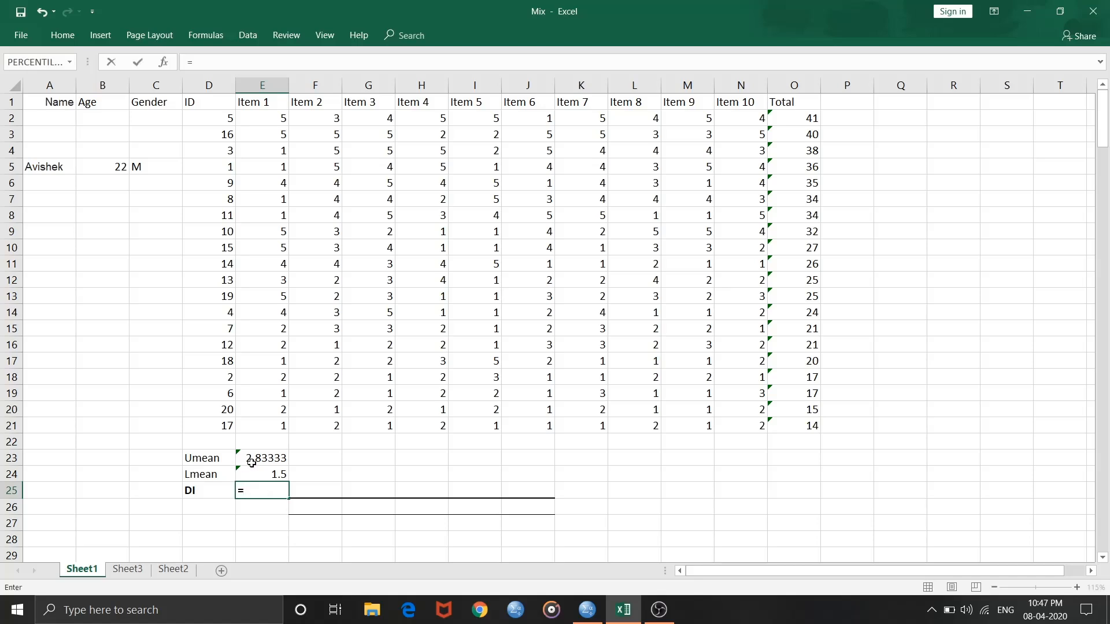
{"action": "left_click", "coordinate": [253, 459]}
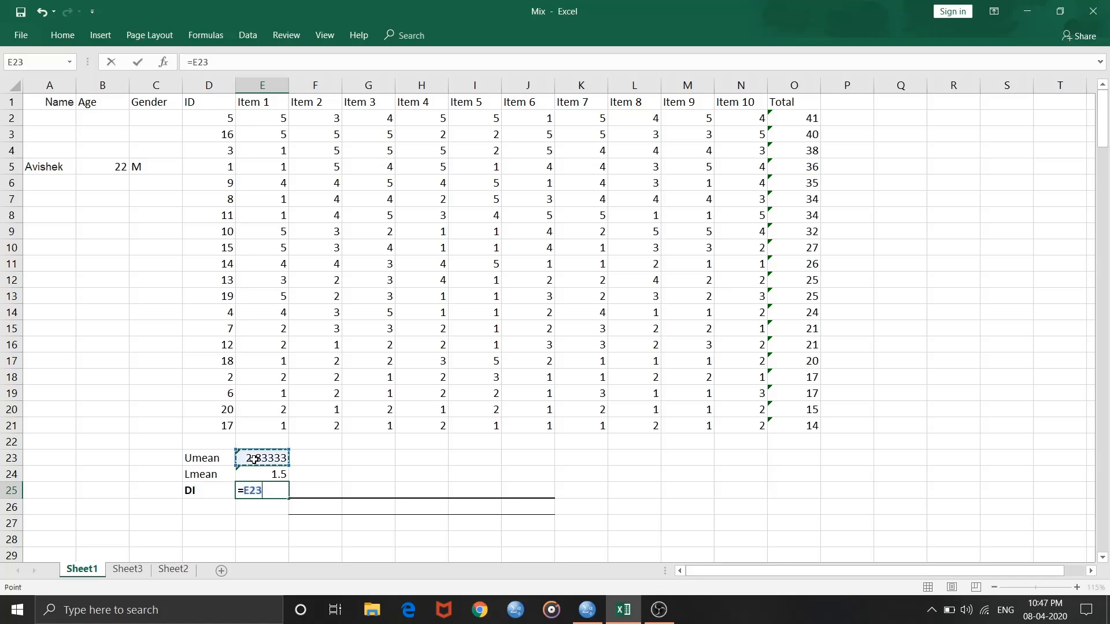
{"action": "type", "text": "-"}
{"action": "left_click", "coordinate": [262, 473]}
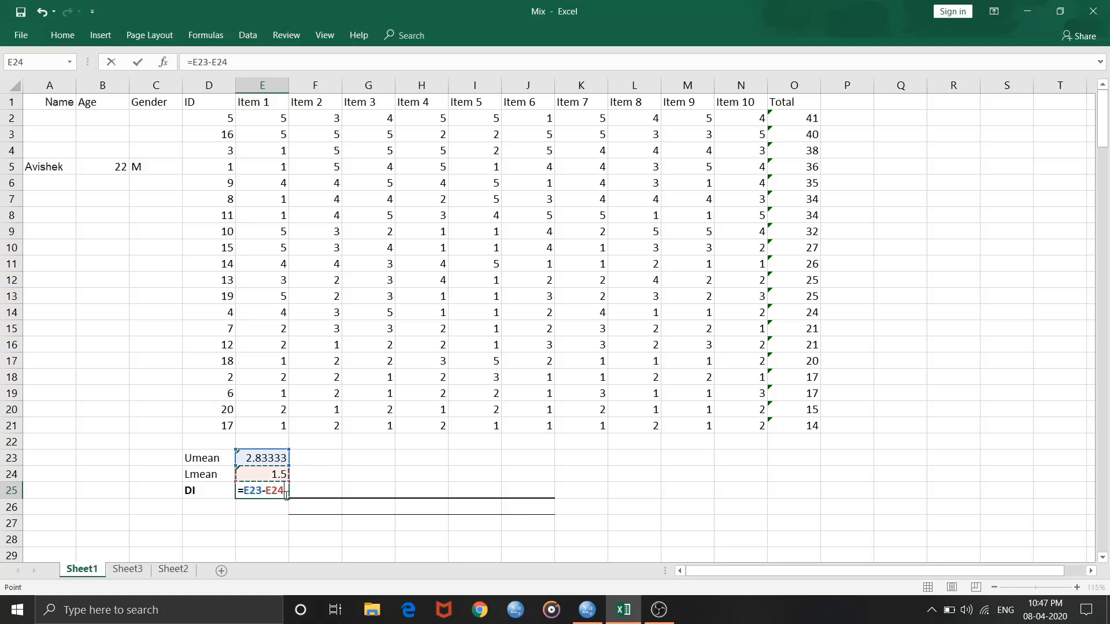
{"action": "type", "text": ")"}
{"action": "left_click", "coordinate": [244, 490]}
{"action": "type", "text": "("}
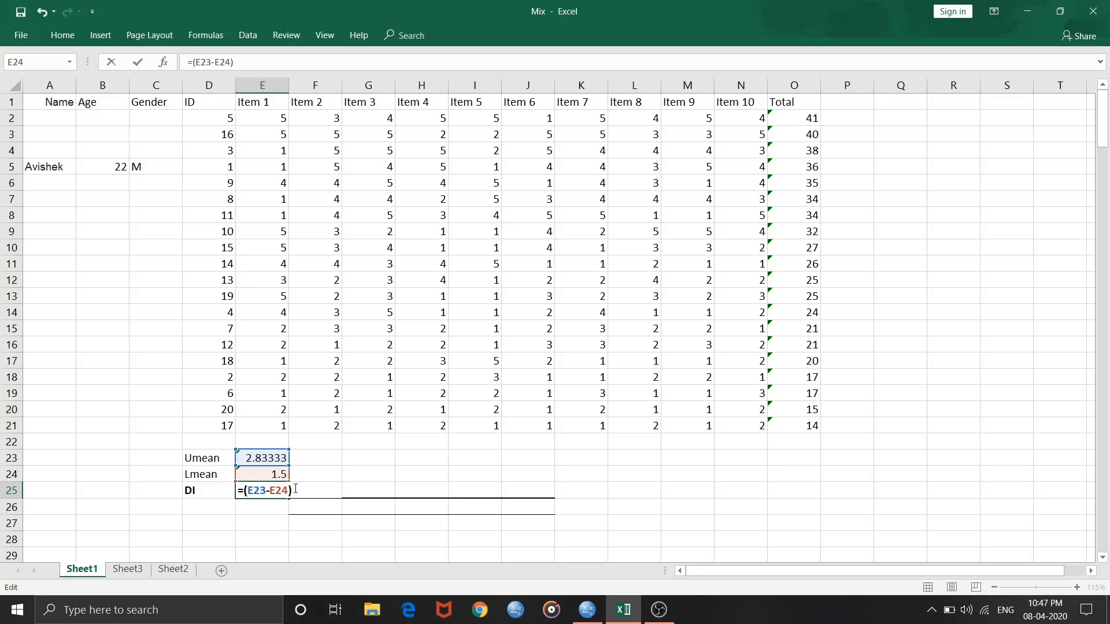
{"action": "type", "text": "/5"}
{"action": "key", "text": "Return"}
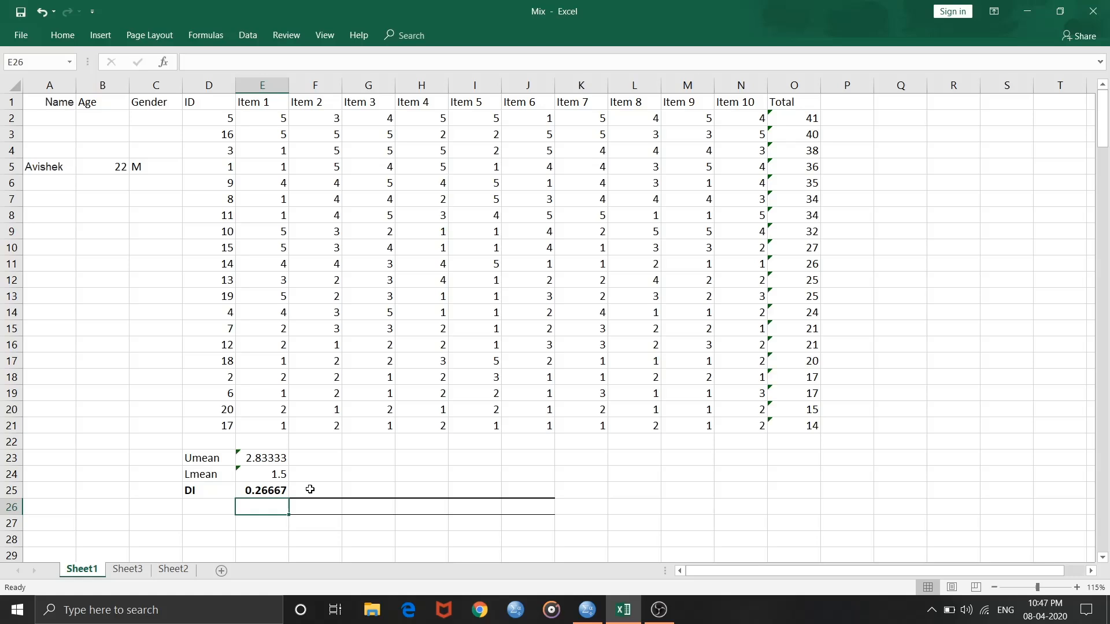
Fill Item 1's Umean, Lmean and DI formulas in E23:E25 across to Item 10 in column N
{"action": "left_click", "coordinate": [269, 494]}
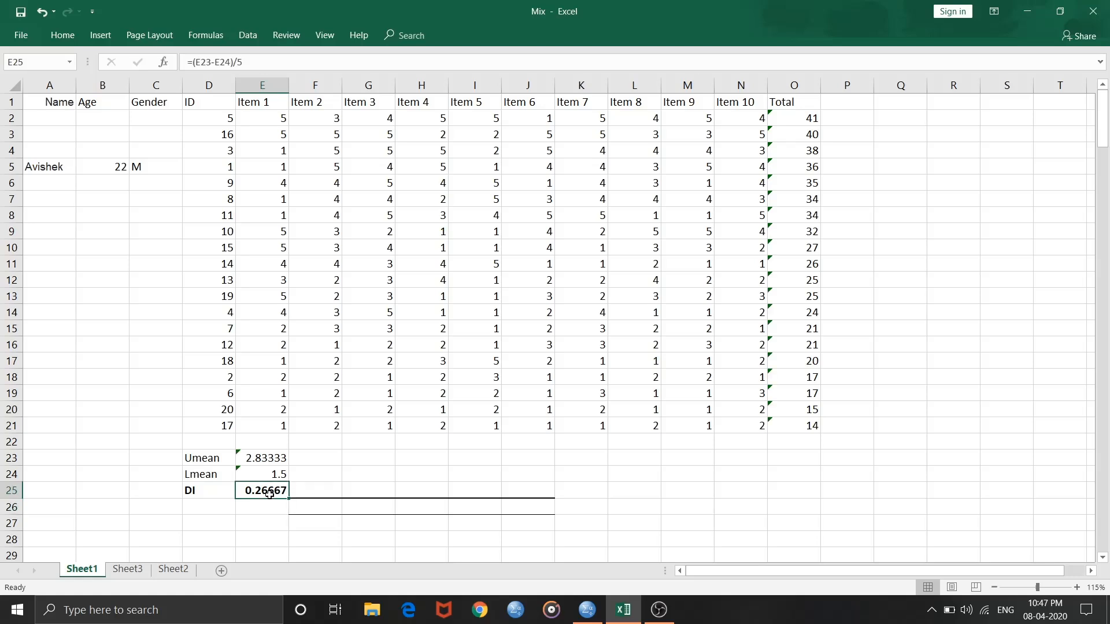
{"action": "left_click", "coordinate": [300, 459]}
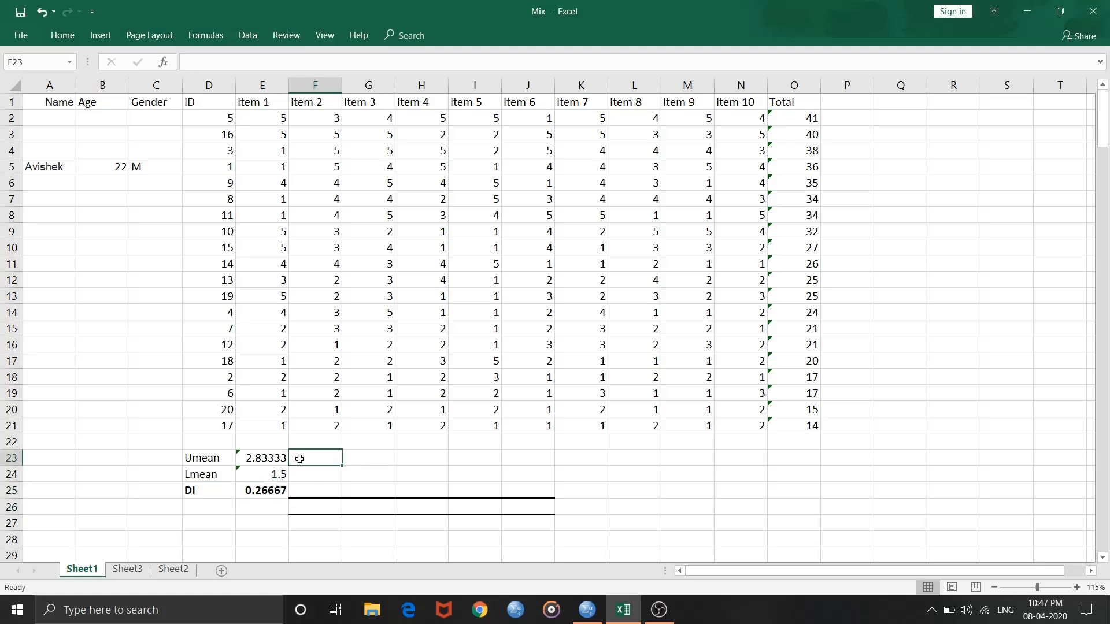
{"action": "left_click_drag", "start_coordinate": [270, 459], "coordinate": [750, 498]}
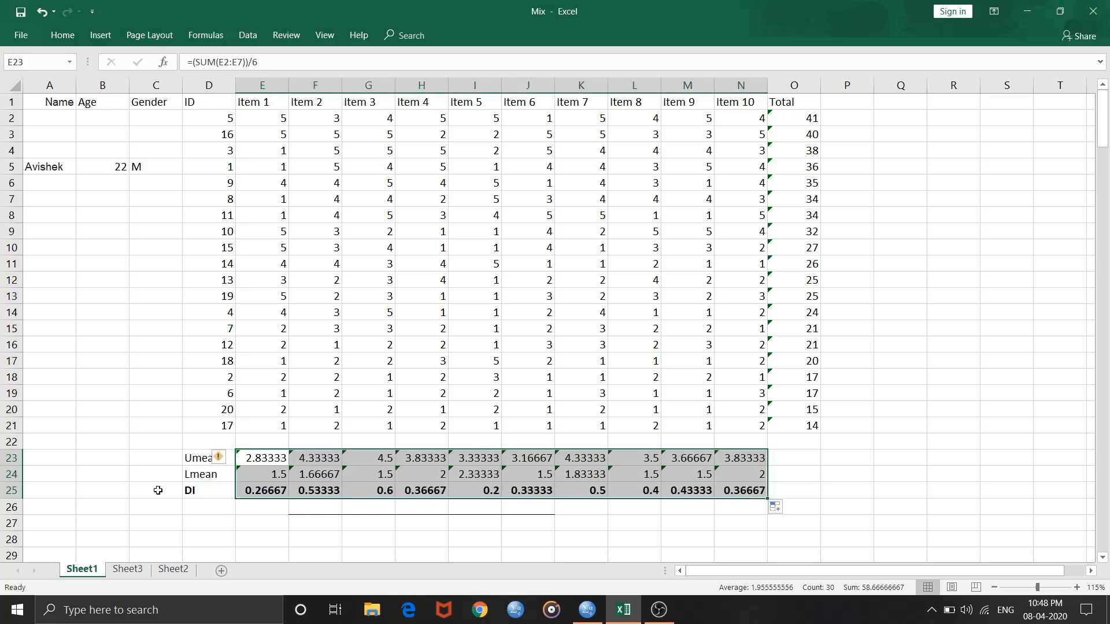
{"action": "left_click", "coordinate": [245, 520]}
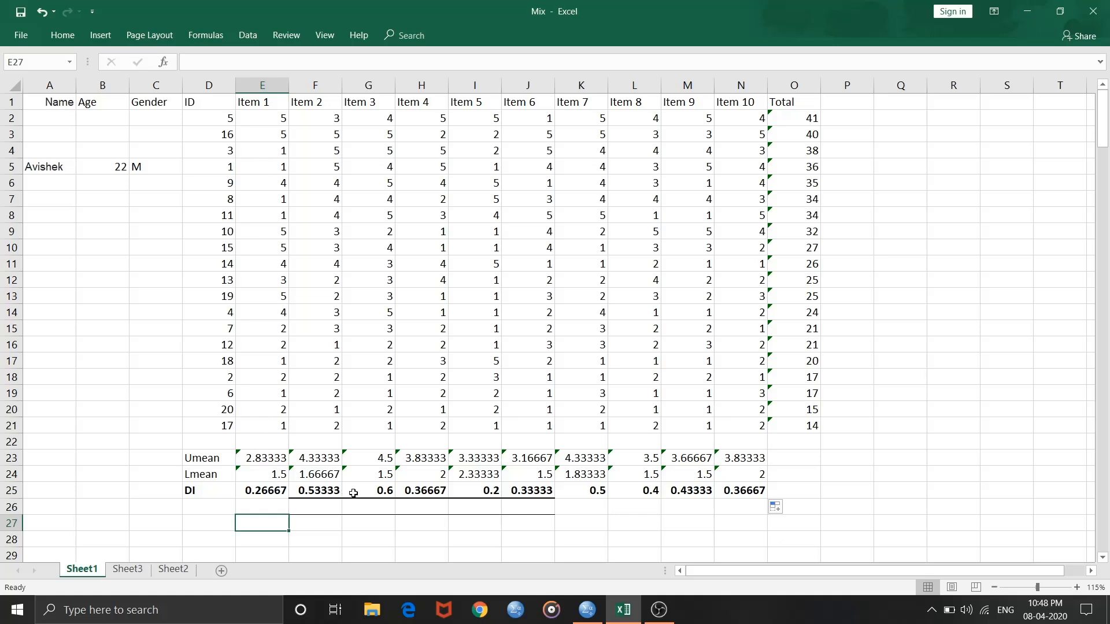
Examine Item 5's discrimination index on Sheet1, review the DI rows on Sheet3, and return to Sheet1
{"action": "left_click", "coordinate": [482, 490]}
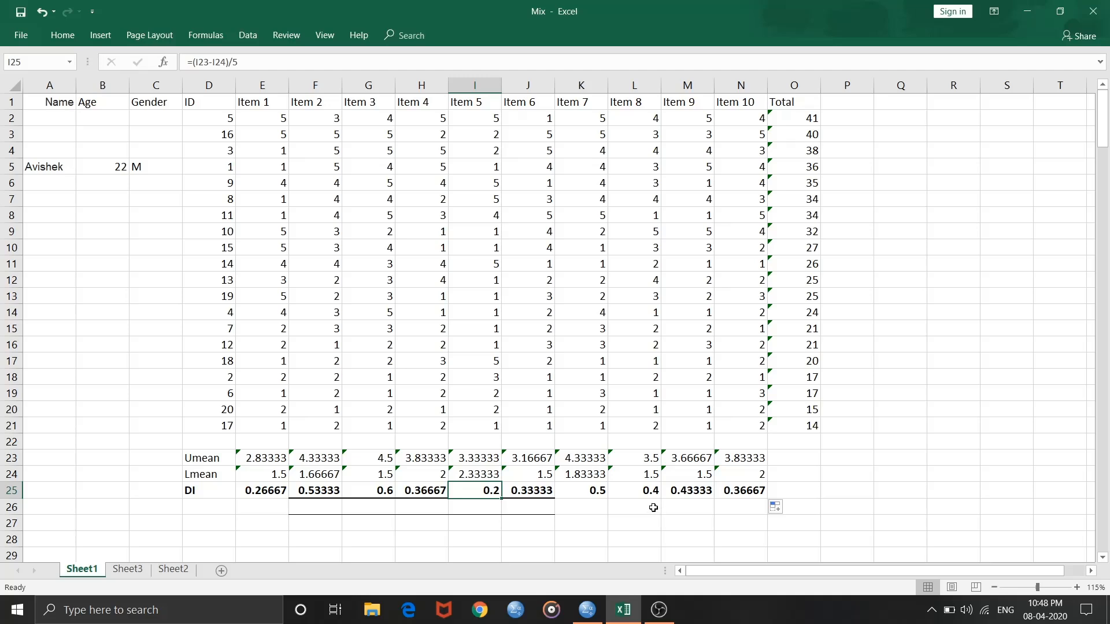
{"action": "left_click", "coordinate": [469, 509]}
{"action": "left_click", "coordinate": [471, 490]}
{"action": "left_click", "coordinate": [141, 571]}
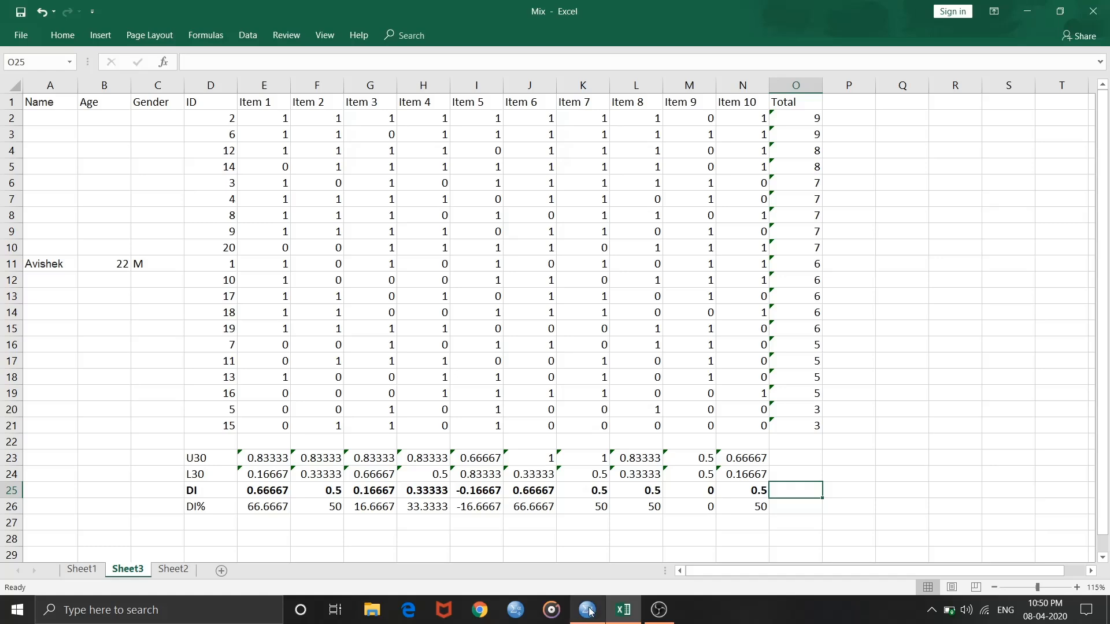
{"action": "mouse_move", "coordinate": [589, 612]}
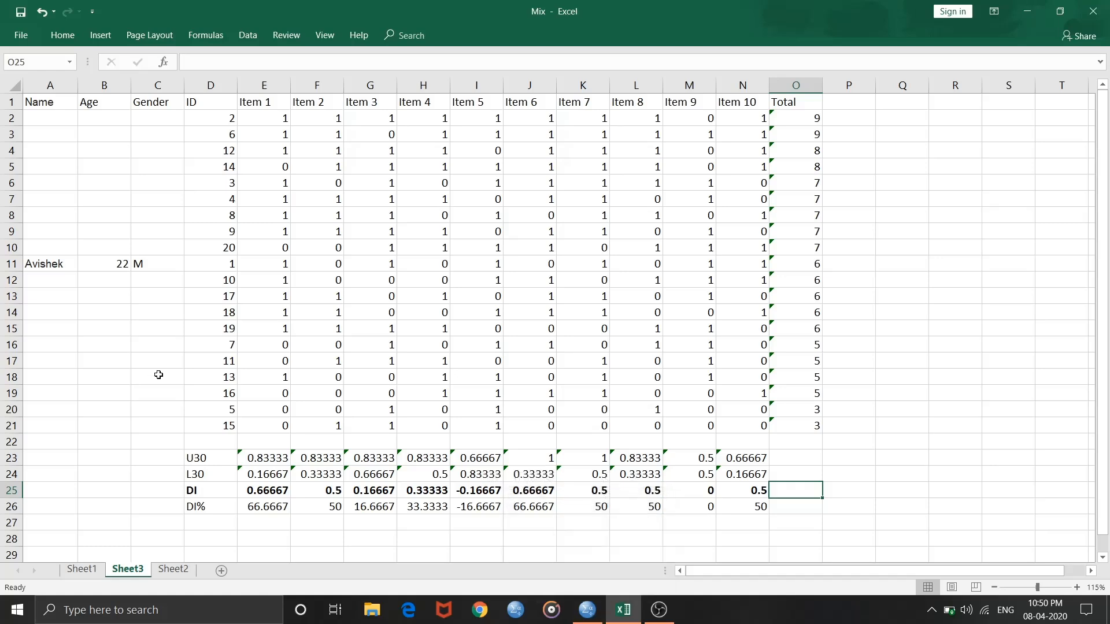
{"action": "left_click", "coordinate": [84, 574]}
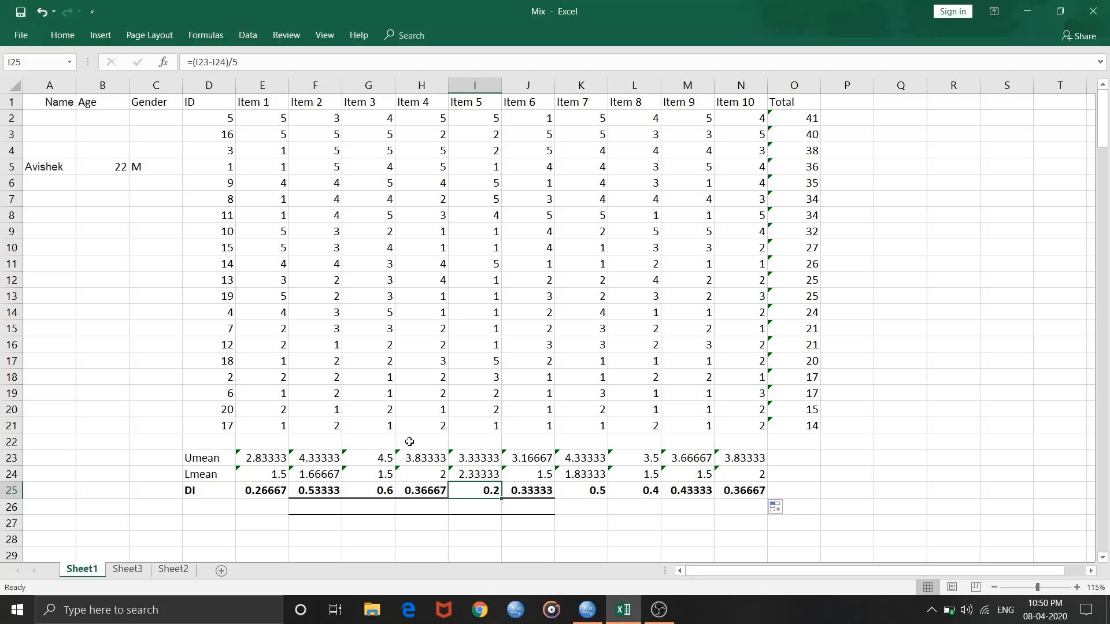
Switch to the SPSS Statistics Data Editor and examine the names and labels defined for the item variables
{"action": "mouse_move", "coordinate": [585, 621]}
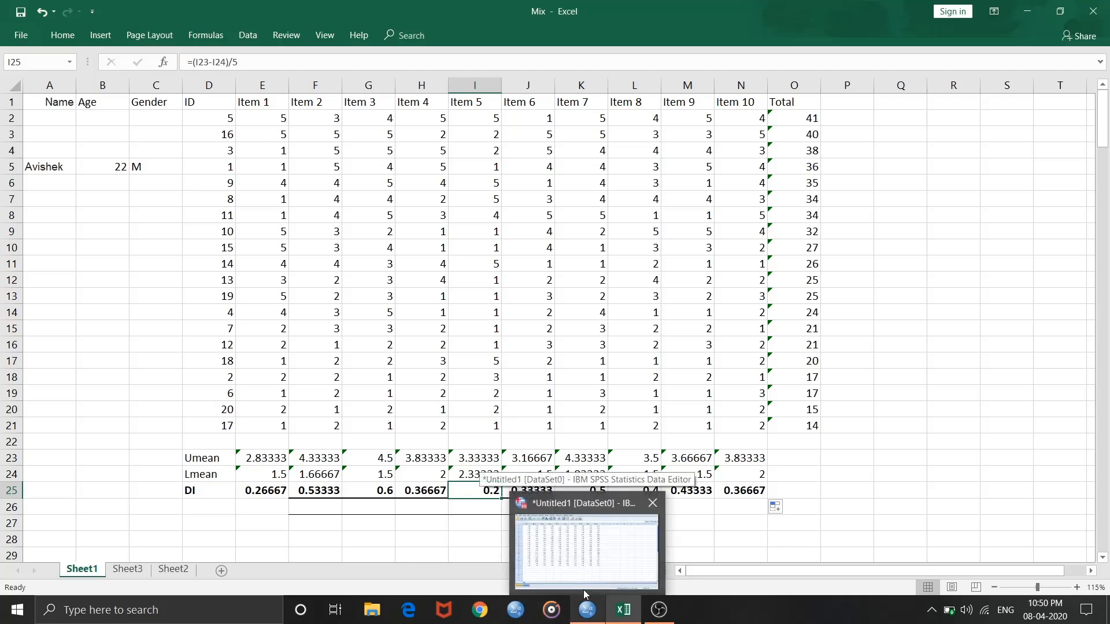
{"action": "left_click", "coordinate": [583, 573]}
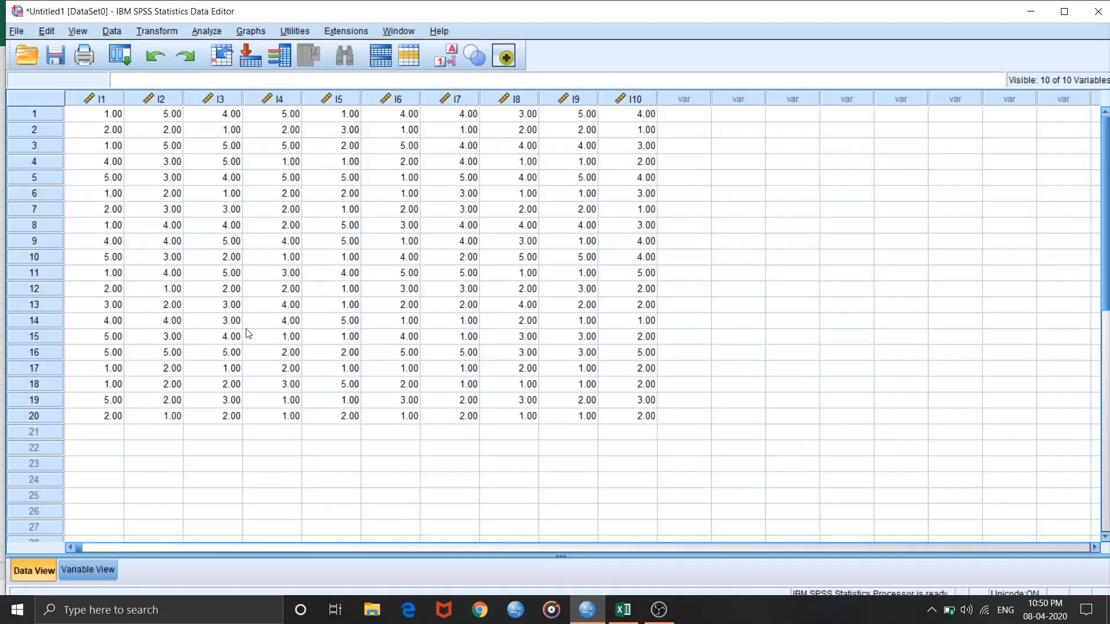
{"action": "left_click", "coordinate": [106, 571]}
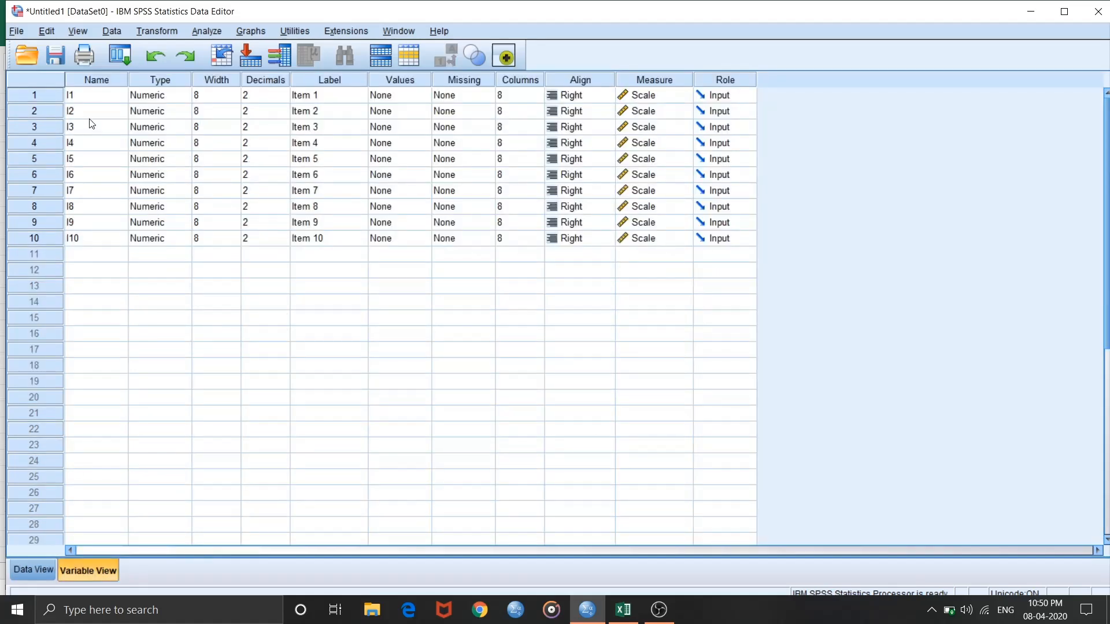
{"action": "left_click", "coordinate": [101, 104]}
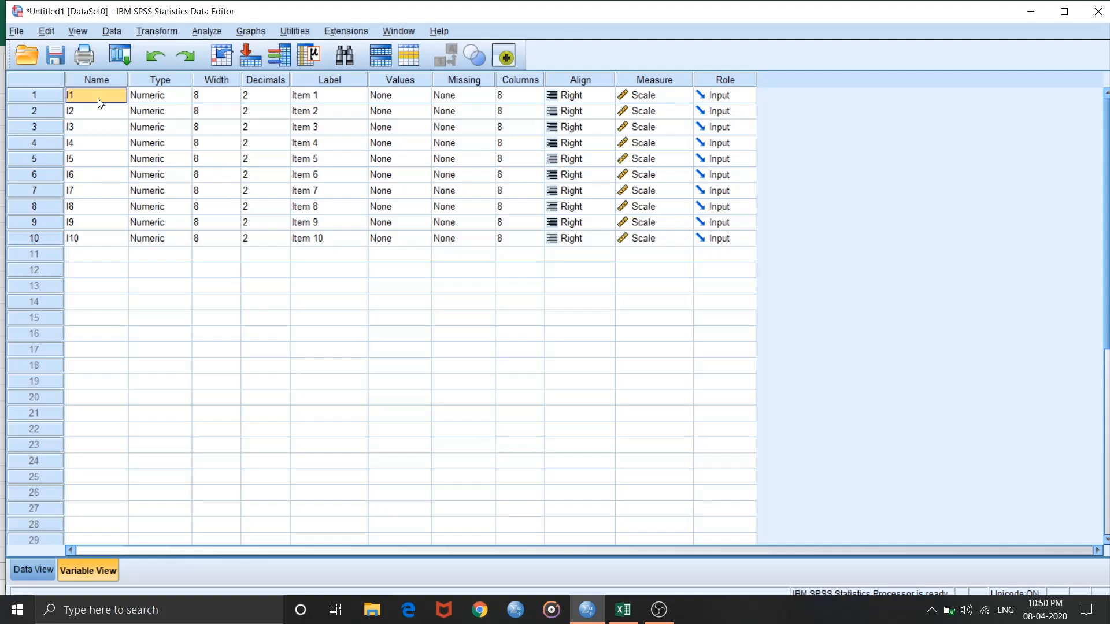
{"action": "left_click", "coordinate": [106, 117]}
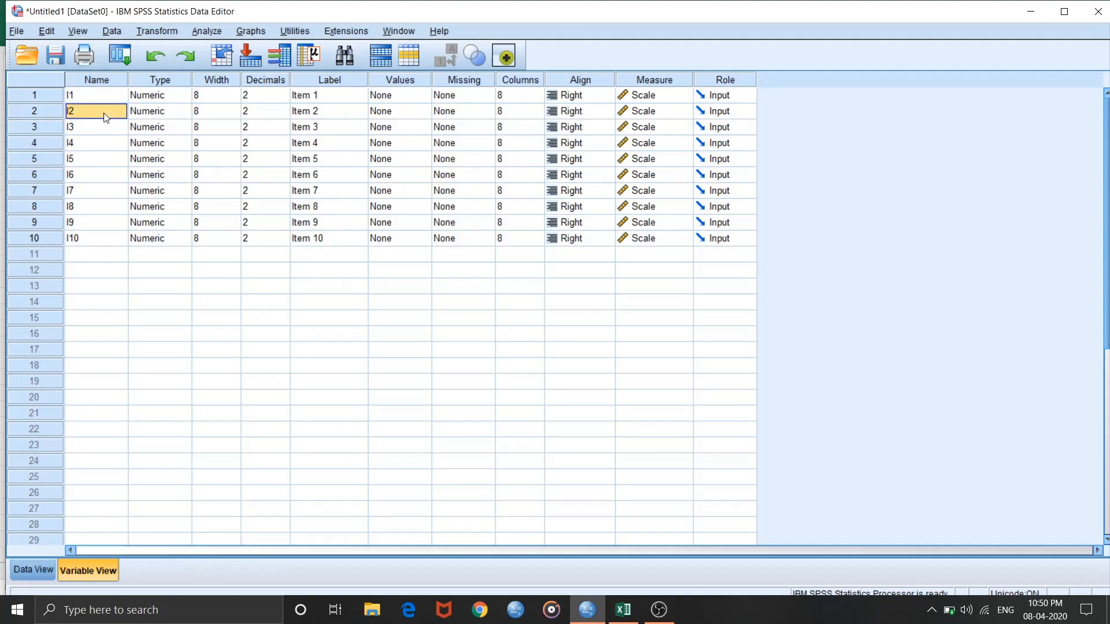
{"action": "left_click", "coordinate": [337, 95]}
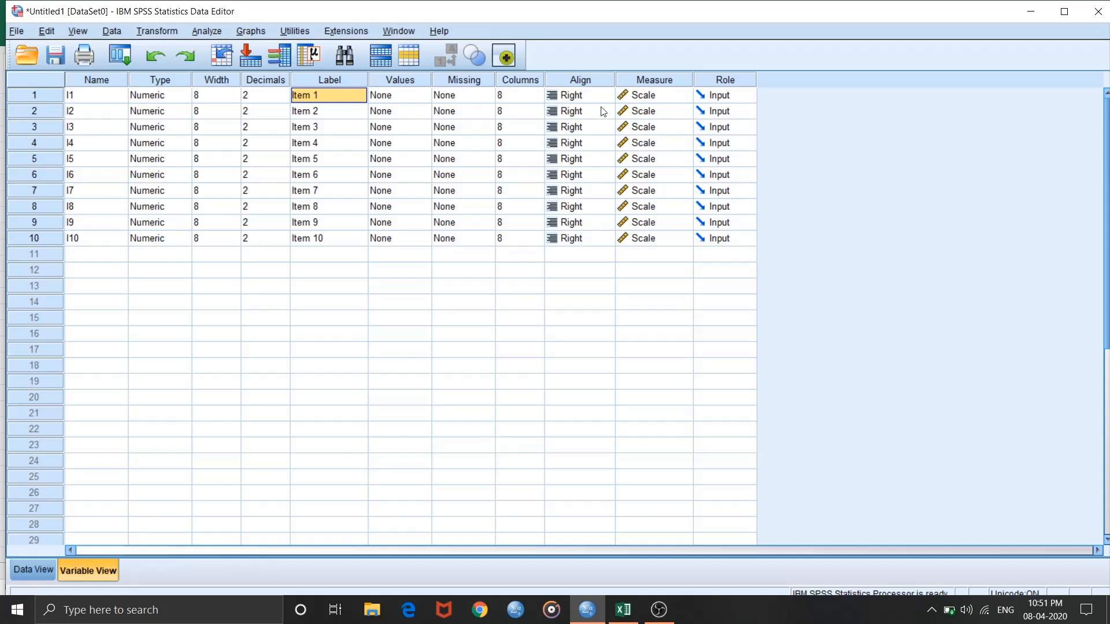
Check the available measurement levels for variables I1 and I2, keeping both as Scale
{"action": "left_click", "coordinate": [633, 100]}
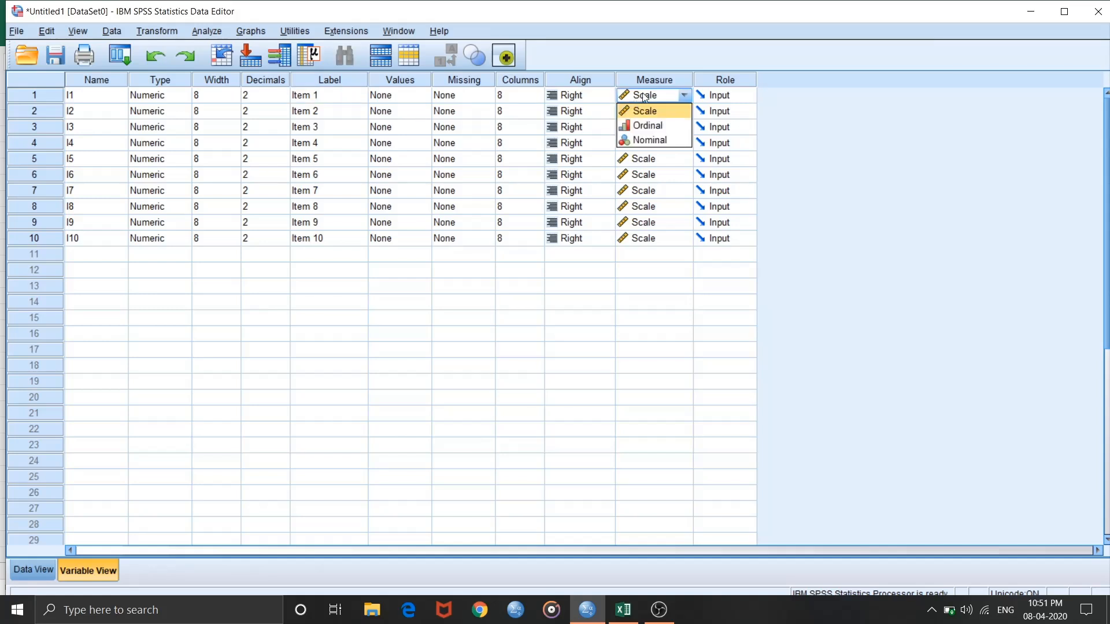
{"action": "left_click", "coordinate": [646, 96]}
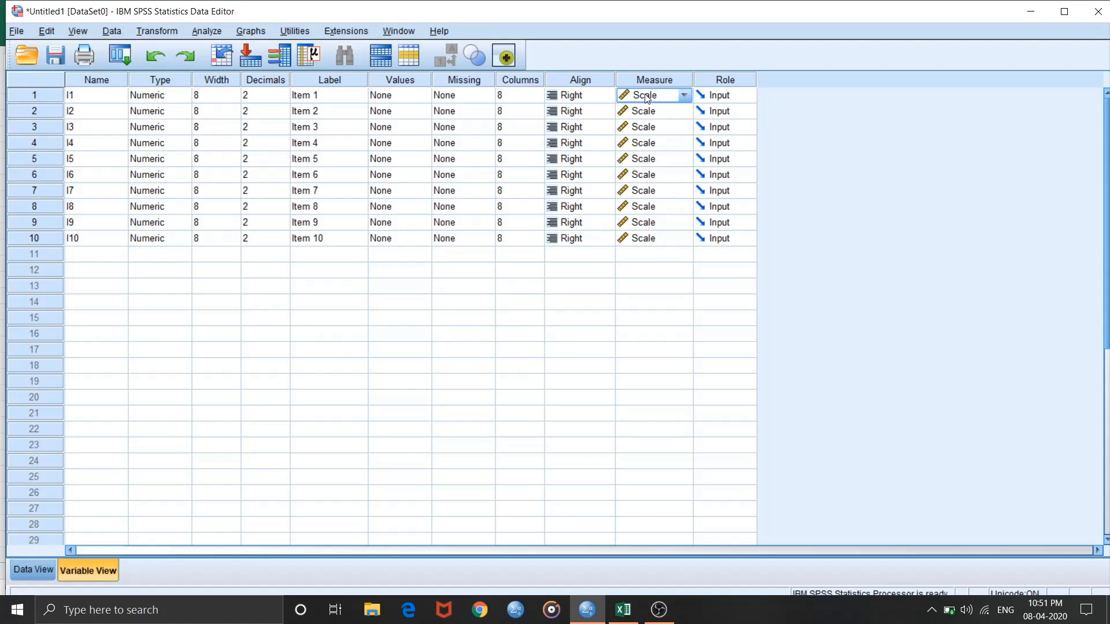
{"action": "left_click", "coordinate": [650, 111]}
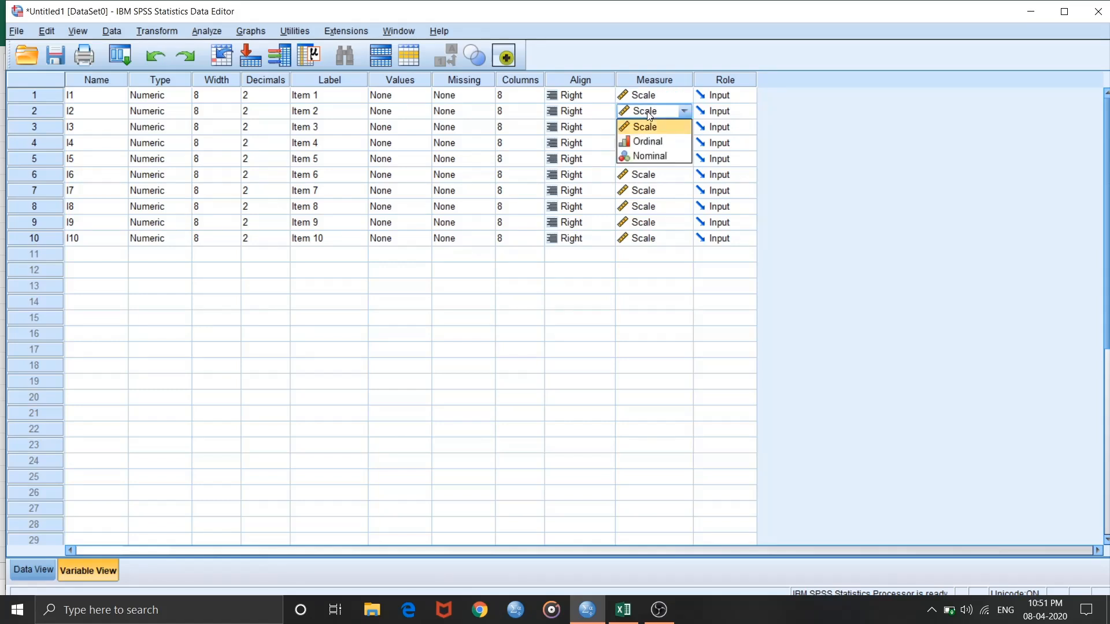
{"action": "left_click", "coordinate": [651, 101]}
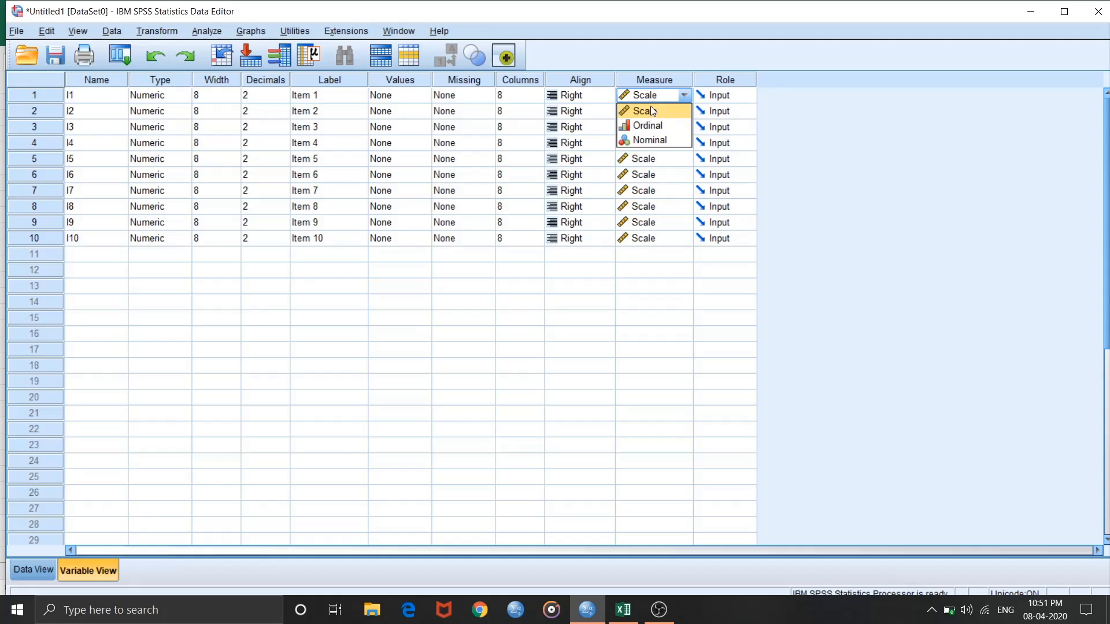
{"action": "left_click", "coordinate": [654, 100]}
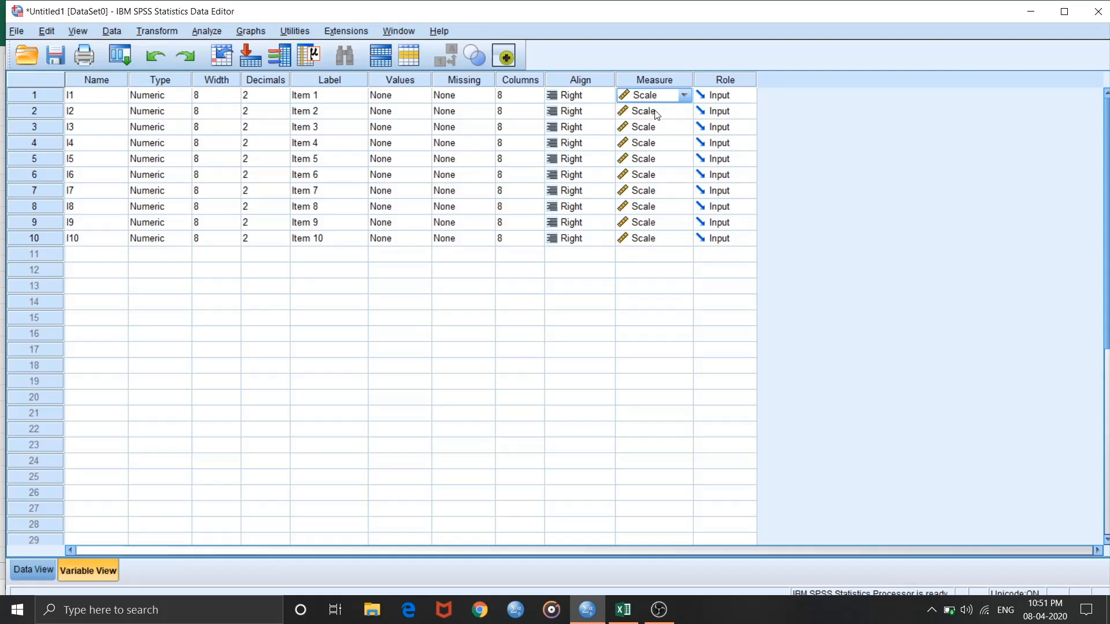
{"action": "left_click", "coordinate": [657, 114]}
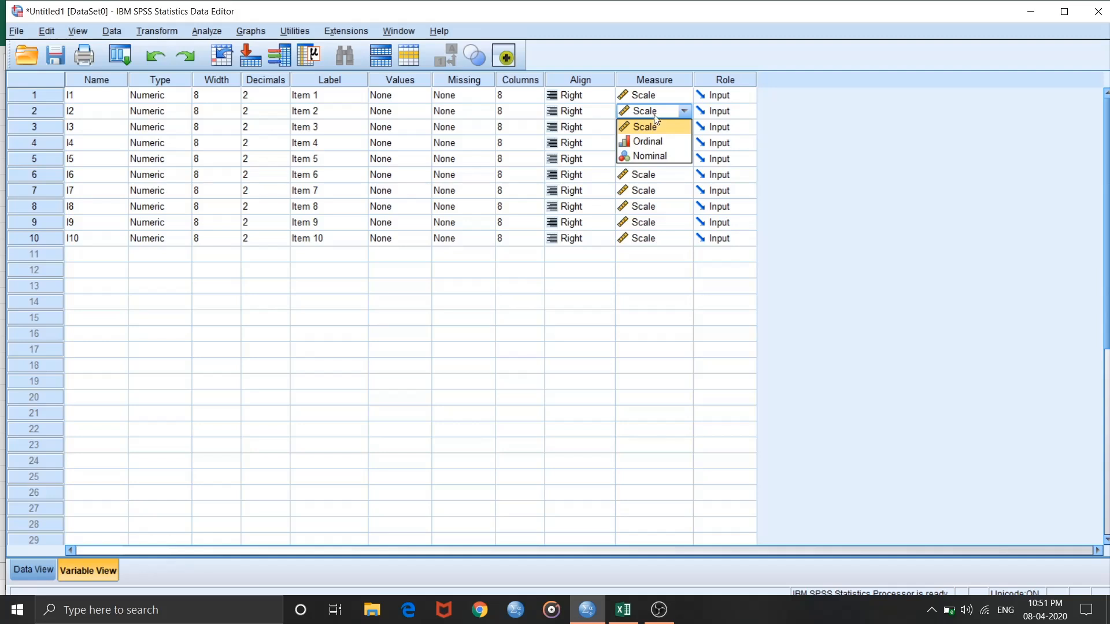
{"action": "left_click", "coordinate": [655, 115]}
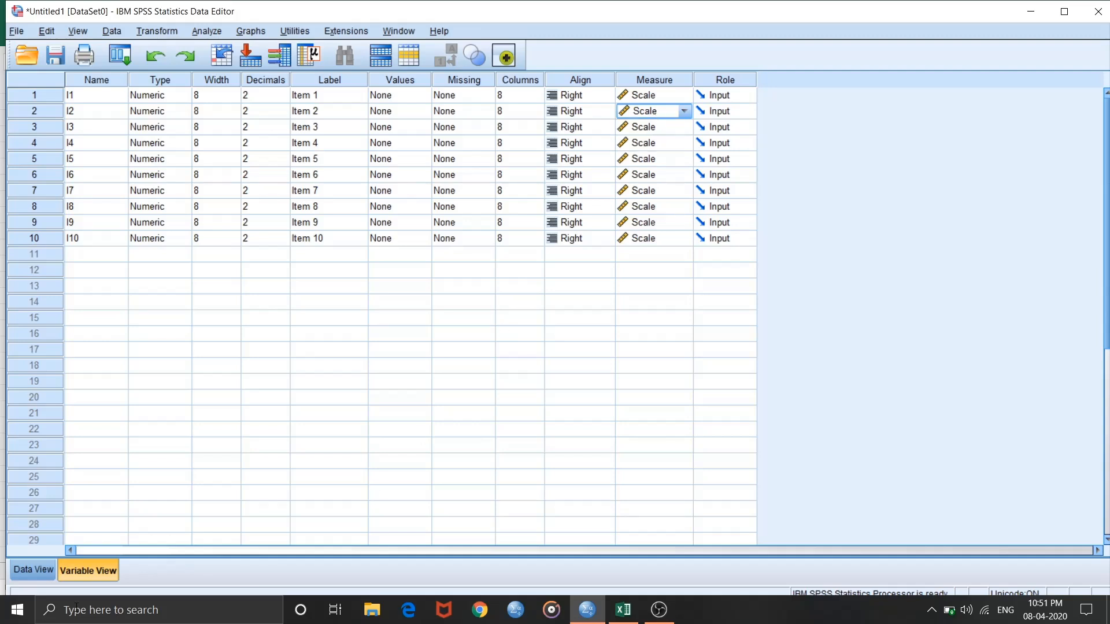
Start a Reliability Analysis with the Alpha model and add Item 1 through Item 10 as its items
{"action": "left_click", "coordinate": [39, 570]}
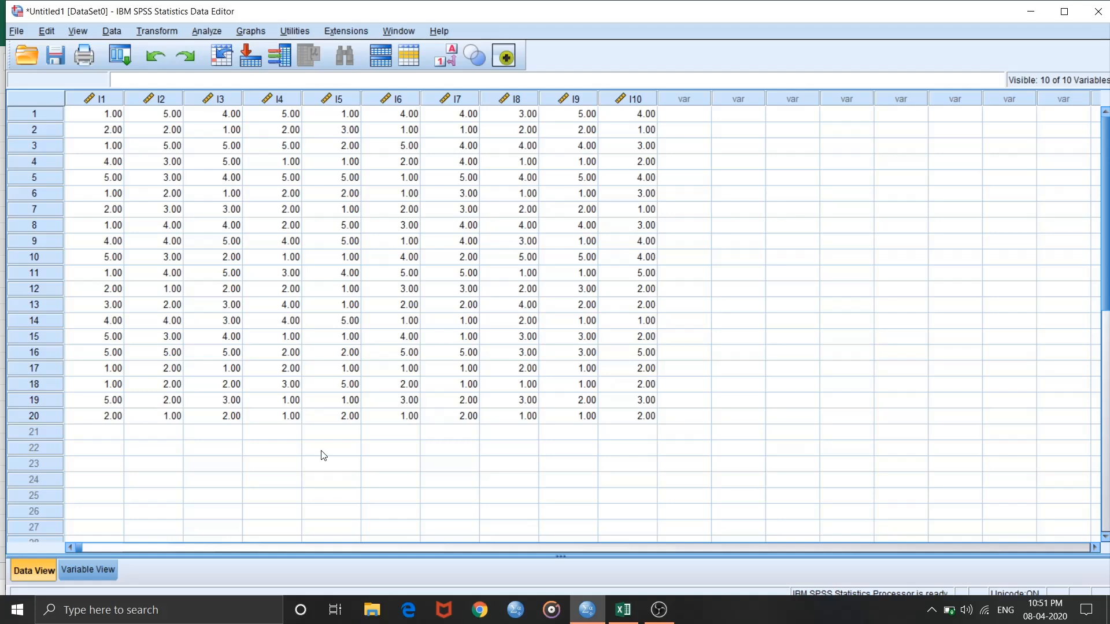
{"action": "left_click", "coordinate": [215, 36]}
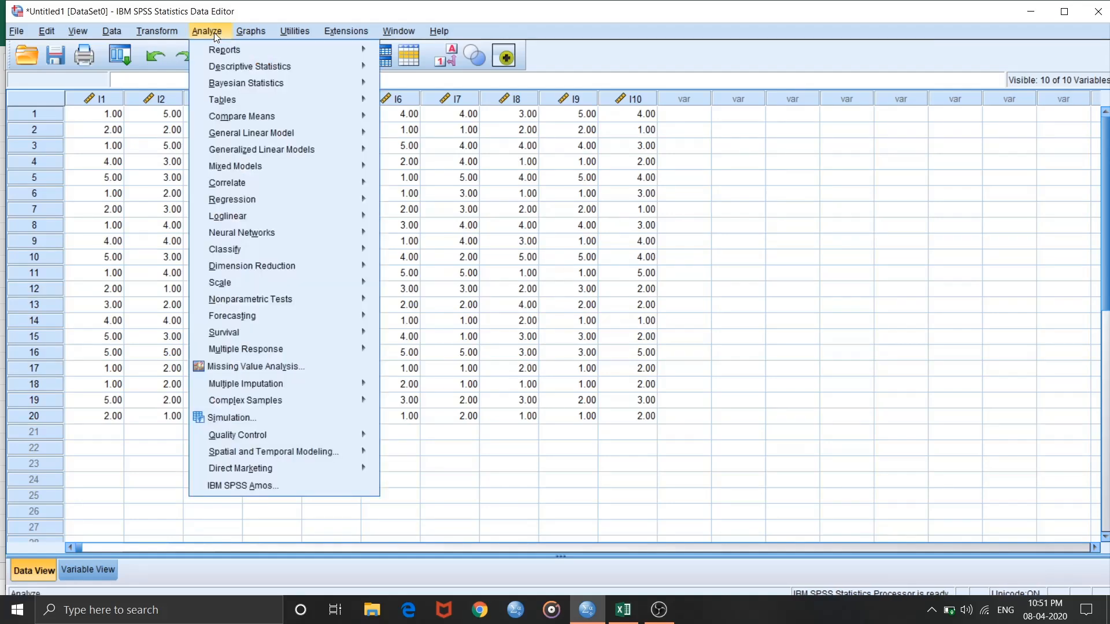
{"action": "mouse_move", "coordinate": [258, 323]}
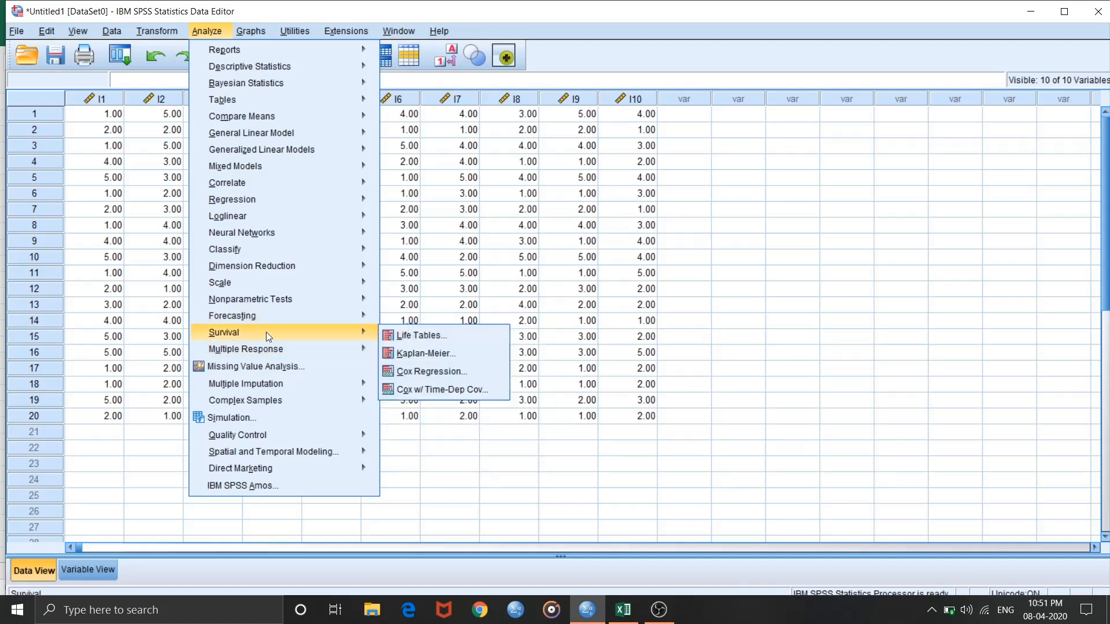
{"action": "mouse_move", "coordinate": [307, 282]}
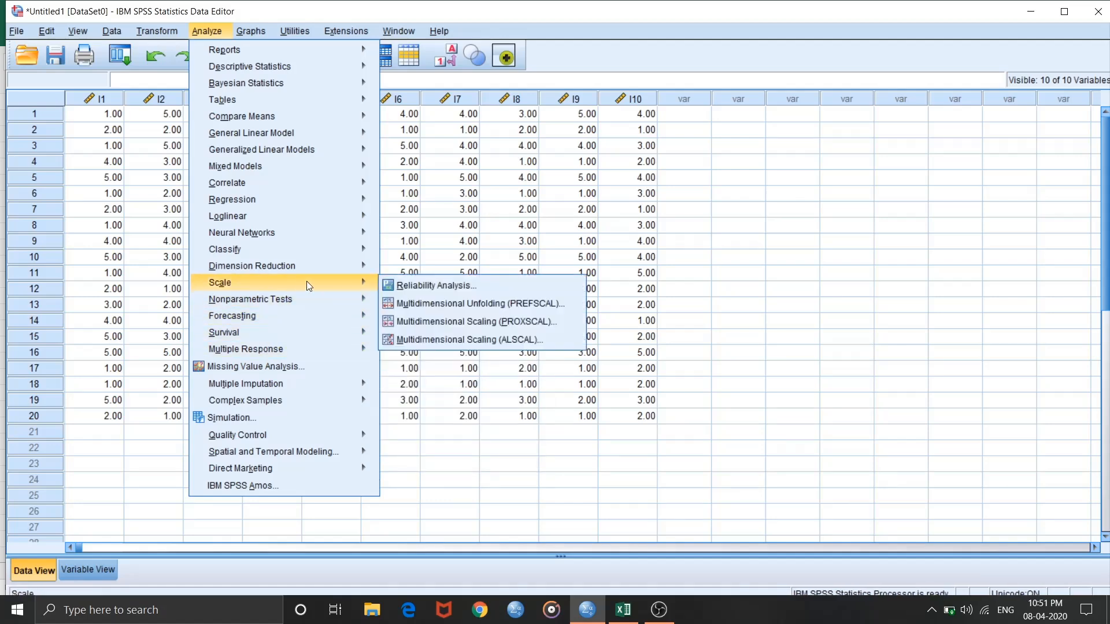
{"action": "left_click", "coordinate": [438, 287]}
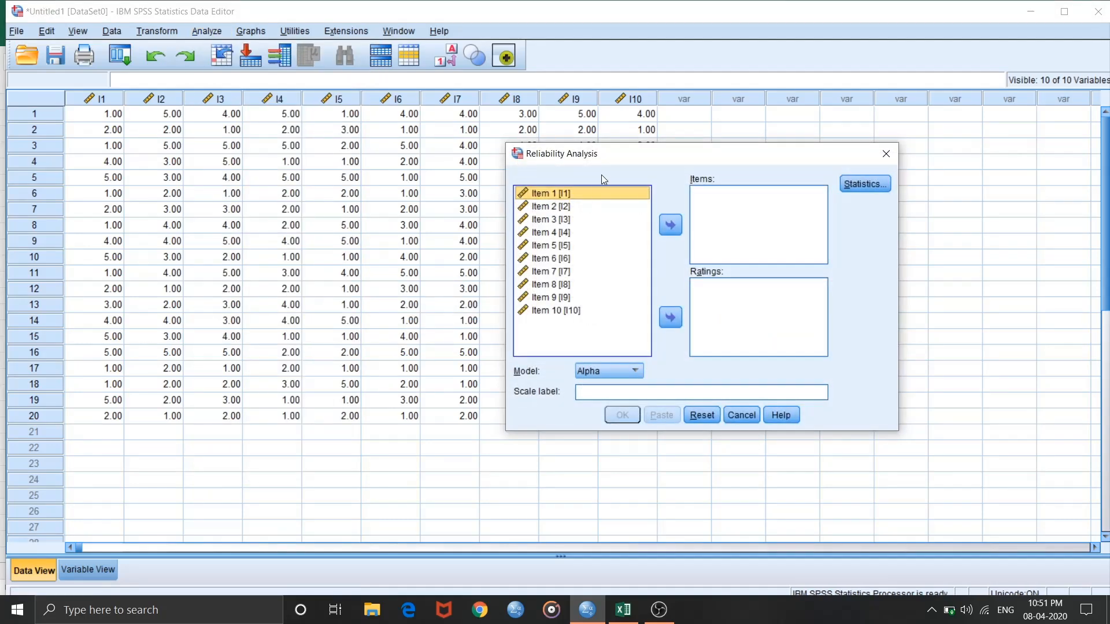
{"action": "left_click_drag", "start_coordinate": [609, 158], "coordinate": [467, 156]}
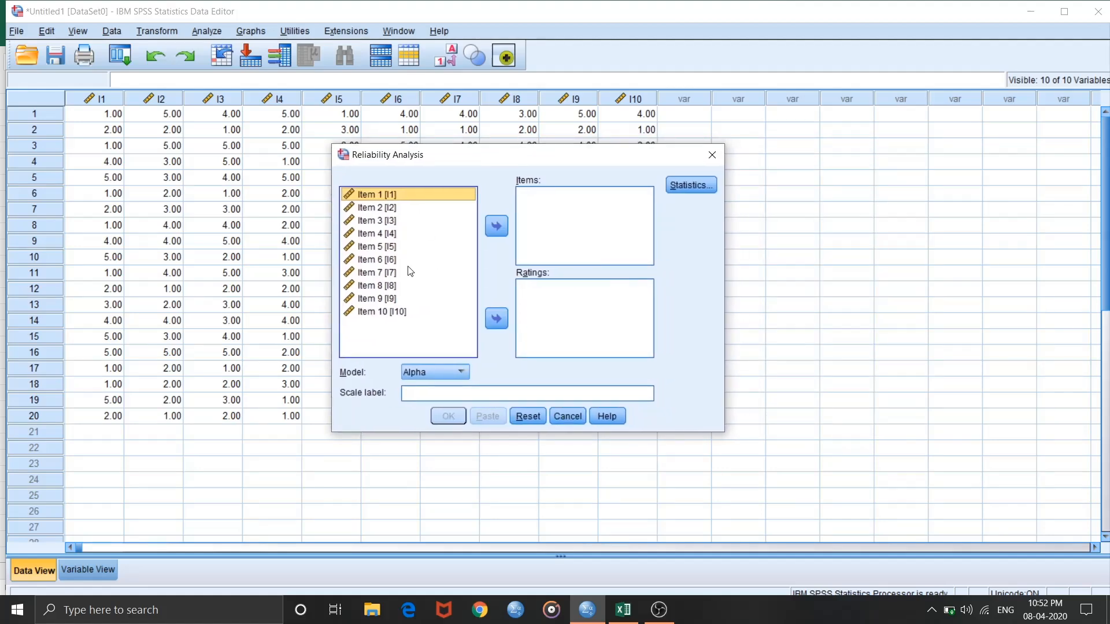
{"action": "key", "text": "ctrl+a"}
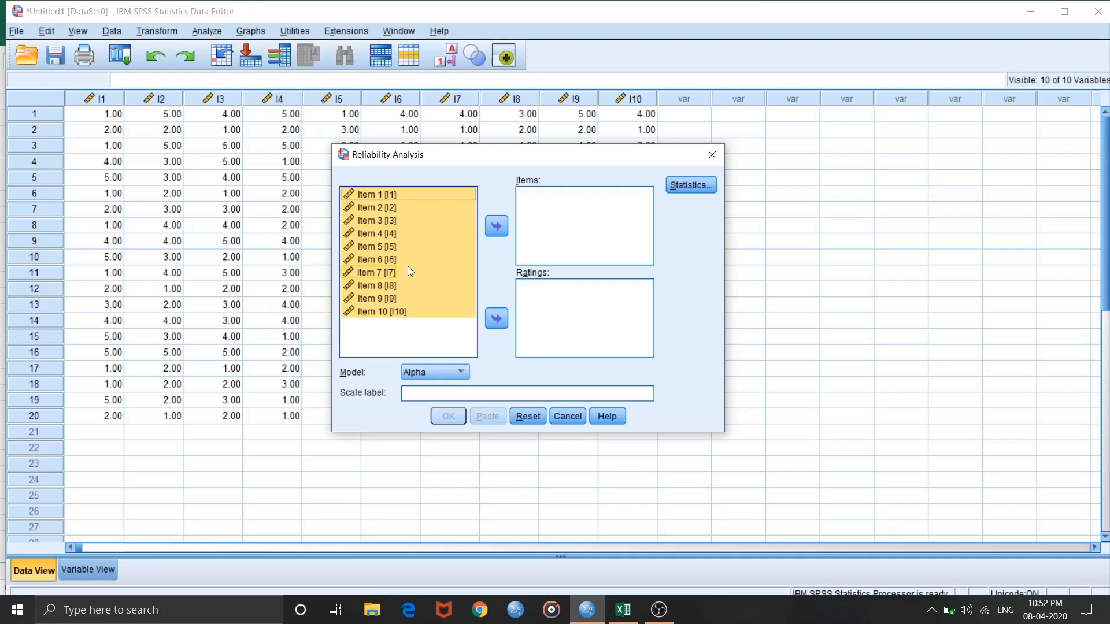
{"action": "left_click", "coordinate": [495, 231]}
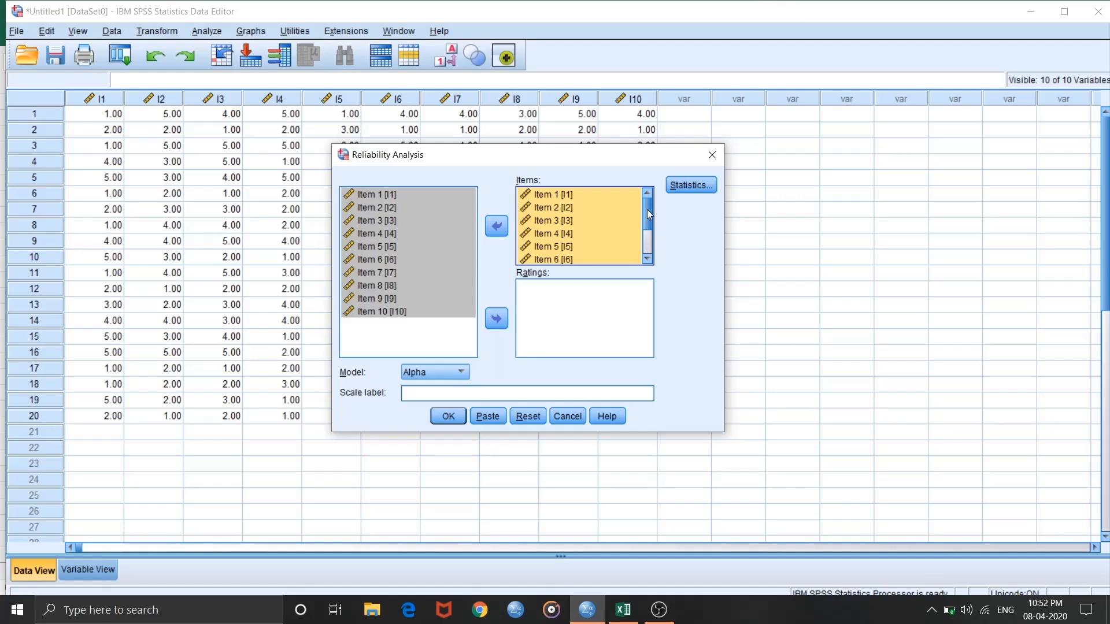
{"action": "left_click_drag", "start_coordinate": [647, 209], "coordinate": [650, 244]}
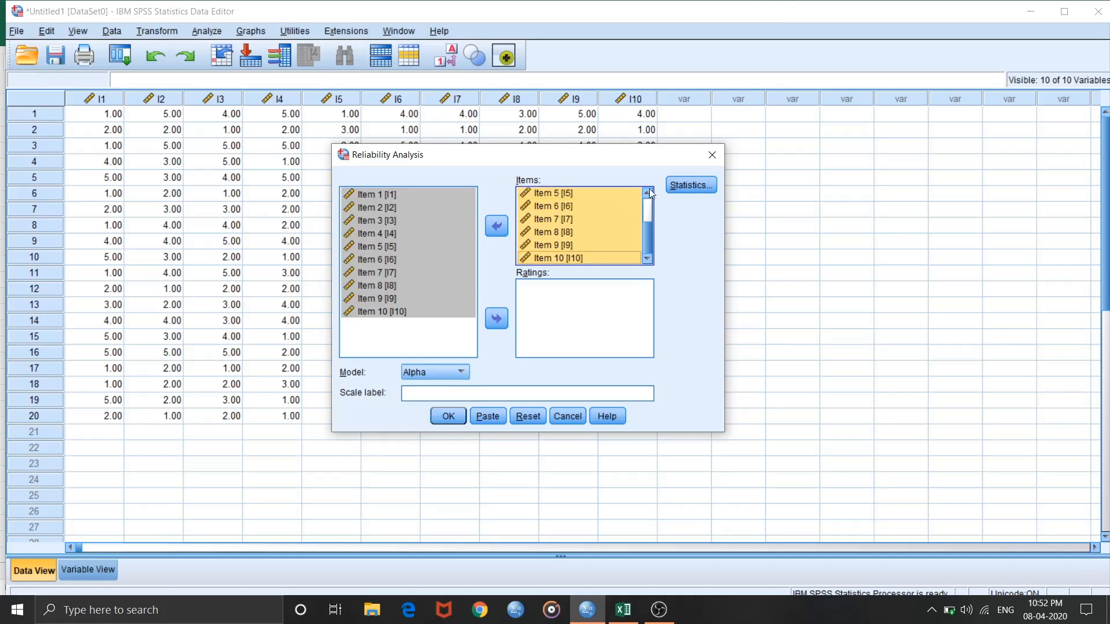
Request item, scale and scale-if-item-deleted descriptives plus inter-item correlations for the reliability analysis
{"action": "left_click", "coordinate": [679, 191]}
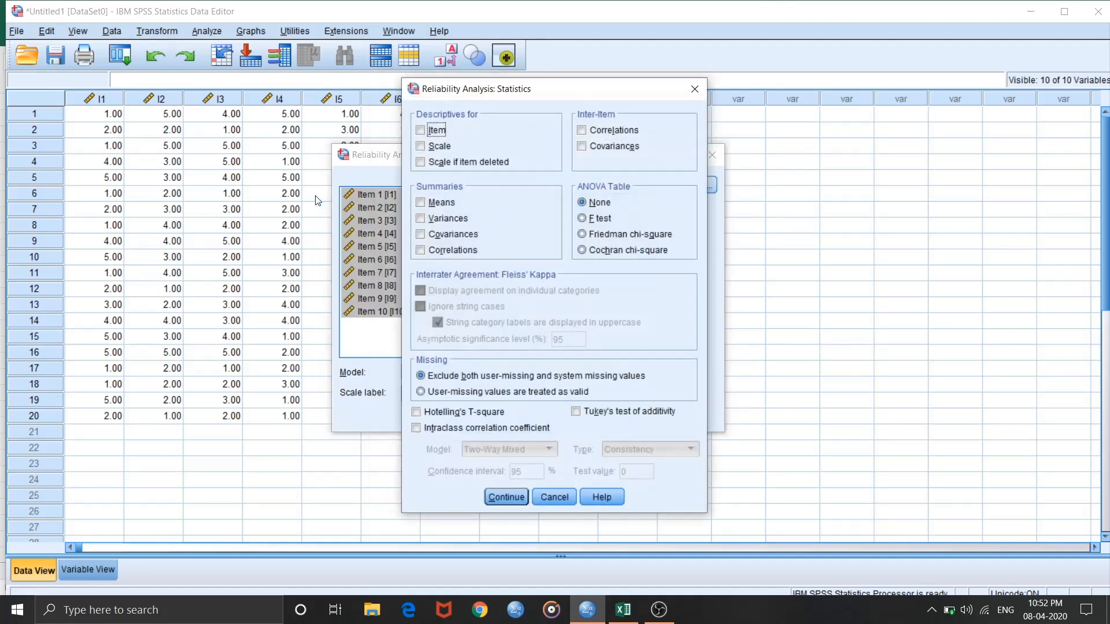
{"action": "left_click", "coordinate": [420, 147]}
{"action": "left_click", "coordinate": [420, 163]}
{"action": "left_click", "coordinate": [598, 132]}
{"action": "left_click", "coordinate": [519, 498]}
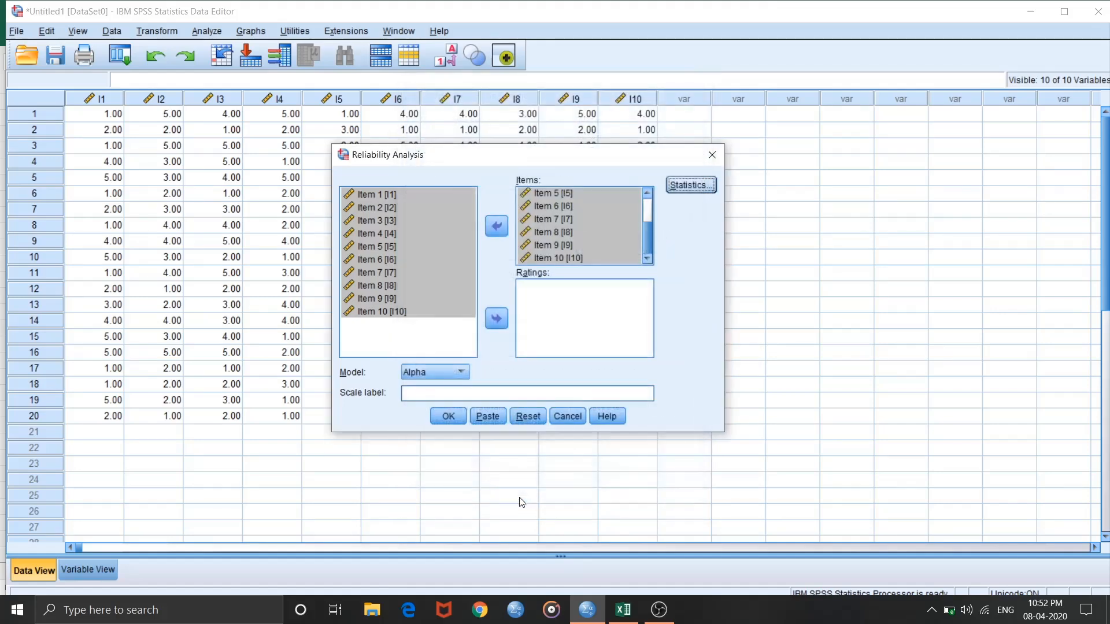
Keep Alpha as the reliability model and run the analysis on all ten items
{"action": "left_click", "coordinate": [436, 374]}
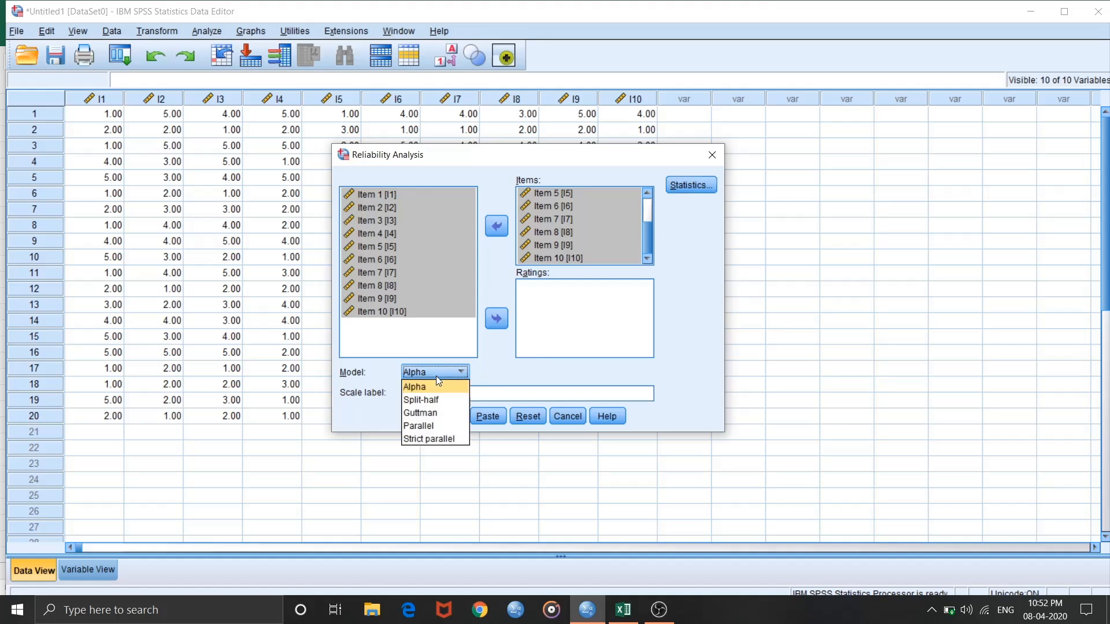
{"action": "left_click", "coordinate": [439, 388]}
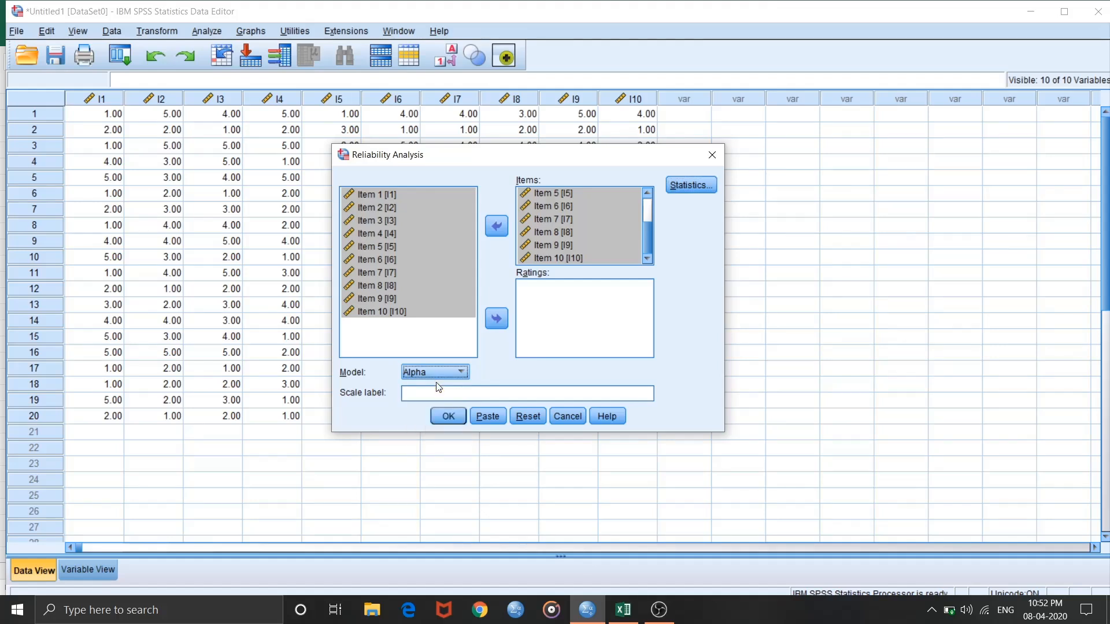
{"action": "left_click", "coordinate": [447, 418]}
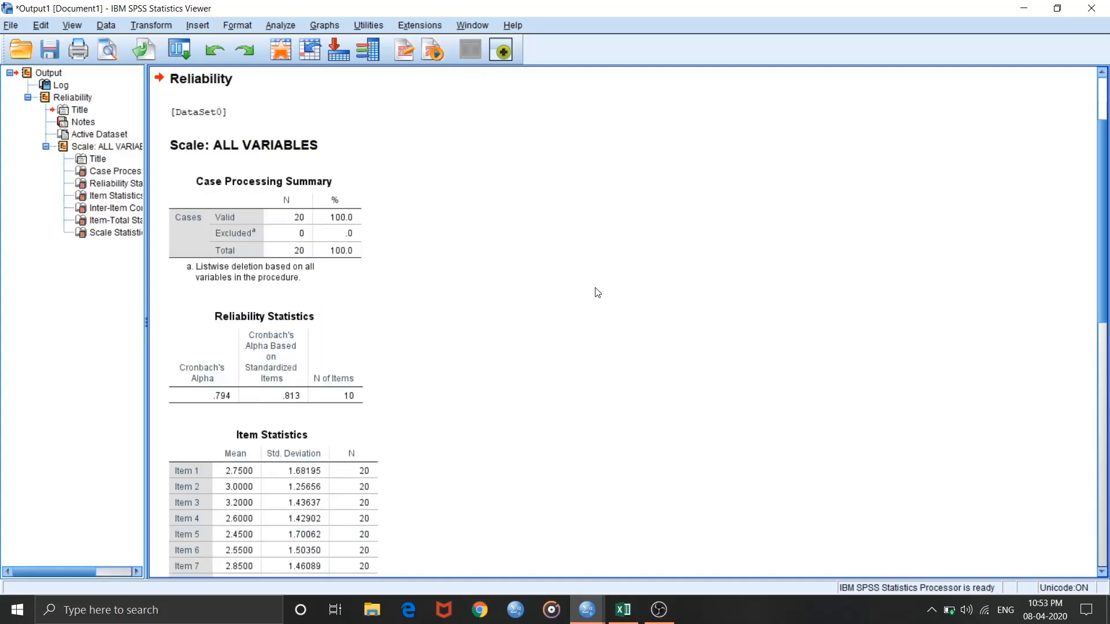
Examine the Case Processing Summary and the Cronbach's Alpha values in the Reliability Statistics table
{"action": "left_click", "coordinate": [245, 259]}
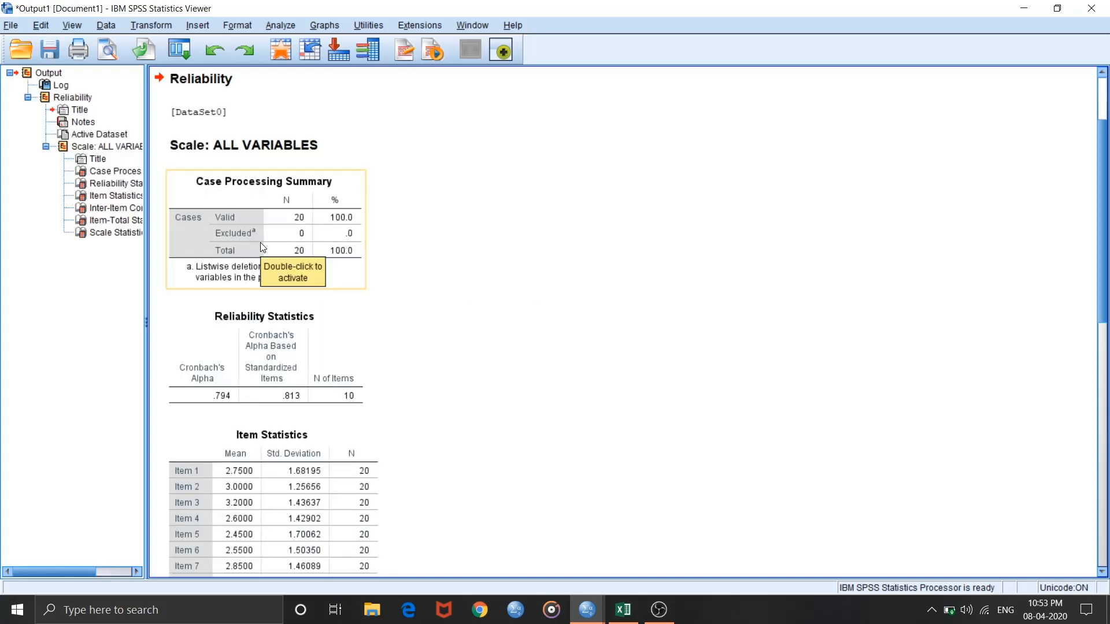
{"action": "left_click", "coordinate": [722, 270]}
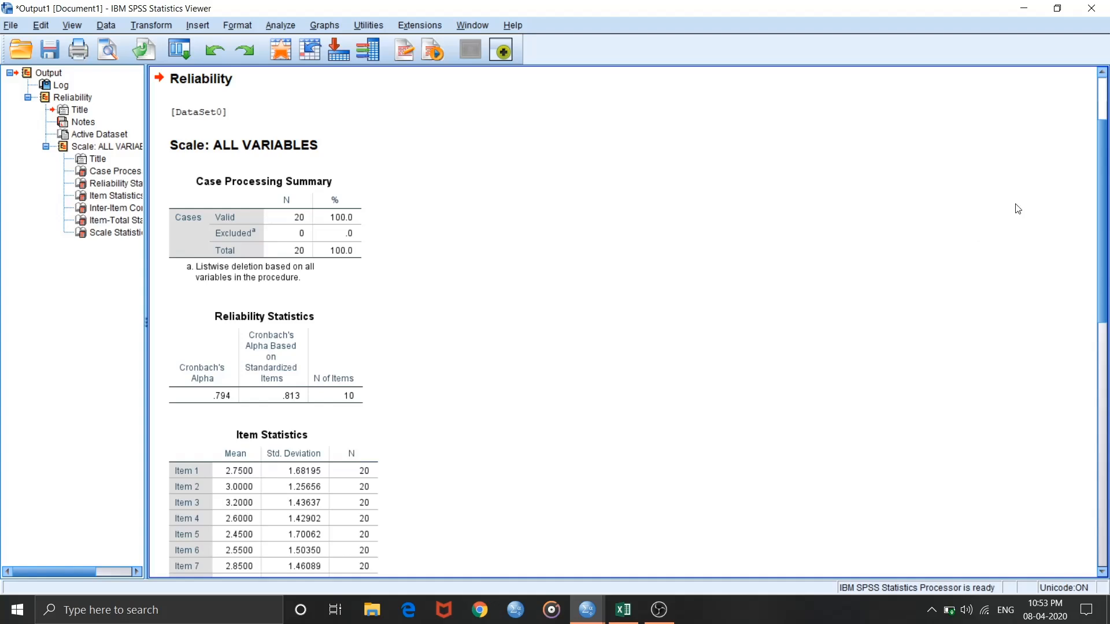
{"action": "left_click_drag", "start_coordinate": [1102, 186], "coordinate": [1106, 248]}
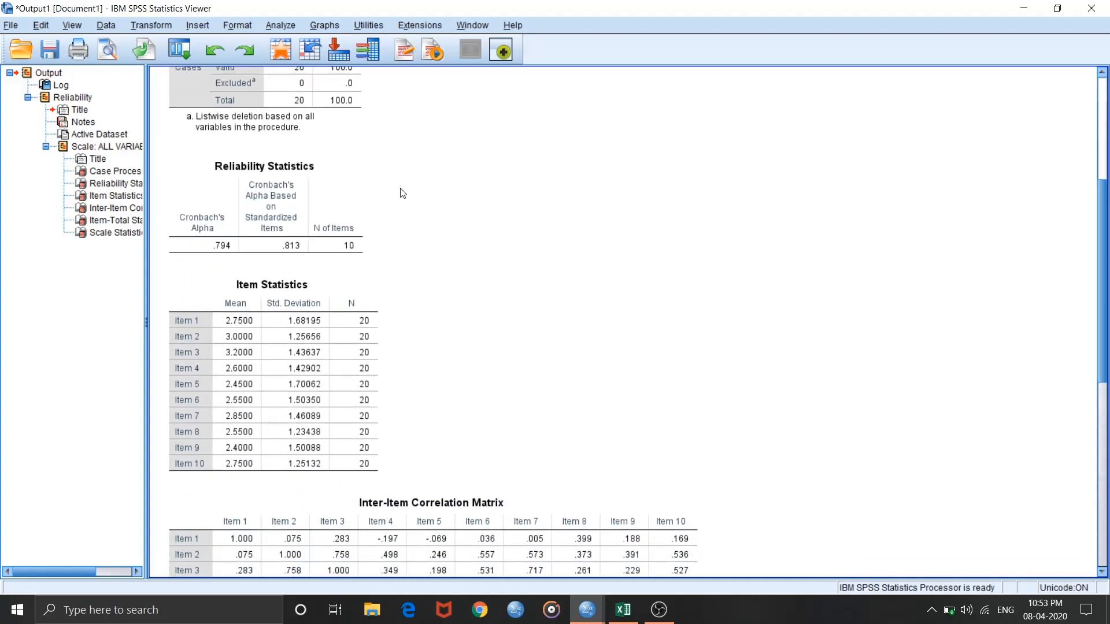
{"action": "left_click", "coordinate": [230, 194]}
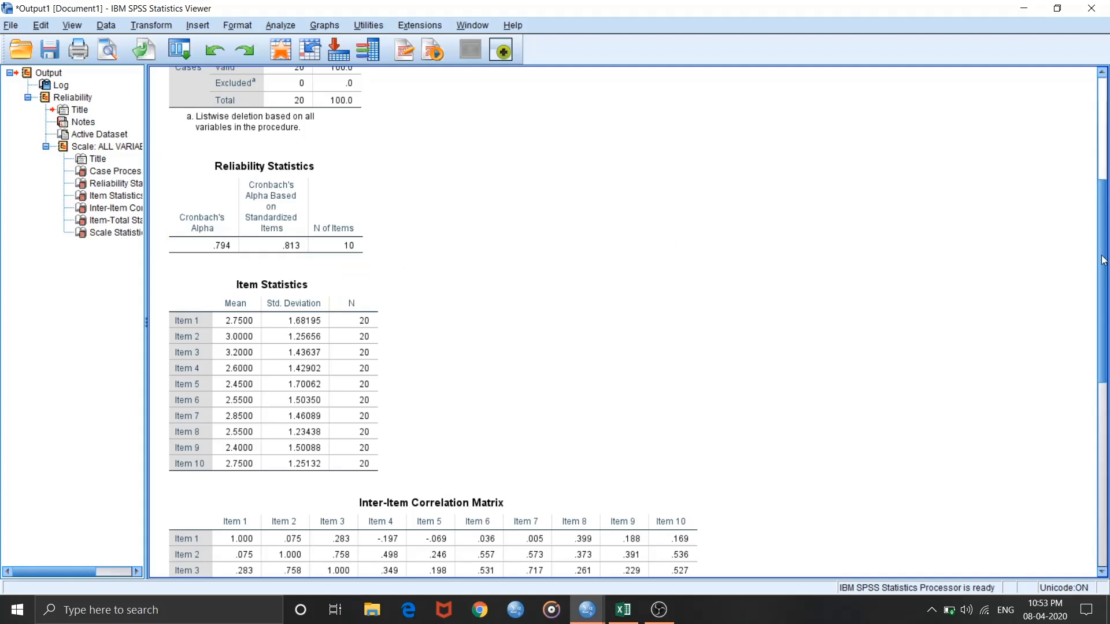
Examine the correlations between the ten items in the Inter-Item Correlation Matrix
{"action": "left_click_drag", "start_coordinate": [1103, 260], "coordinate": [1102, 402]}
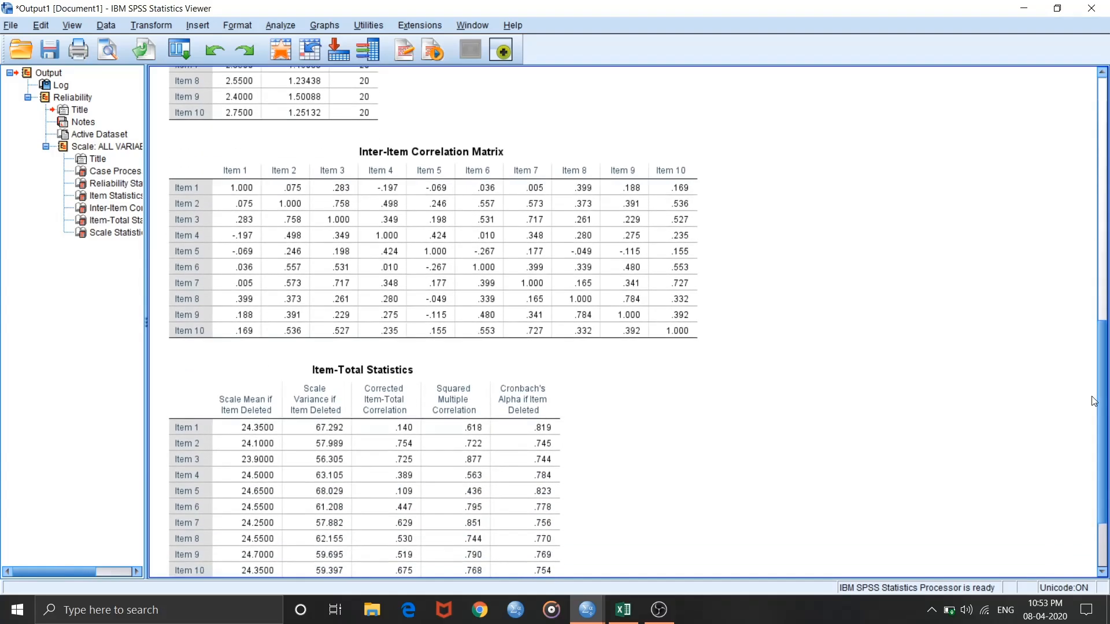
{"action": "left_click", "coordinate": [330, 226]}
{"action": "left_click", "coordinate": [307, 225]}
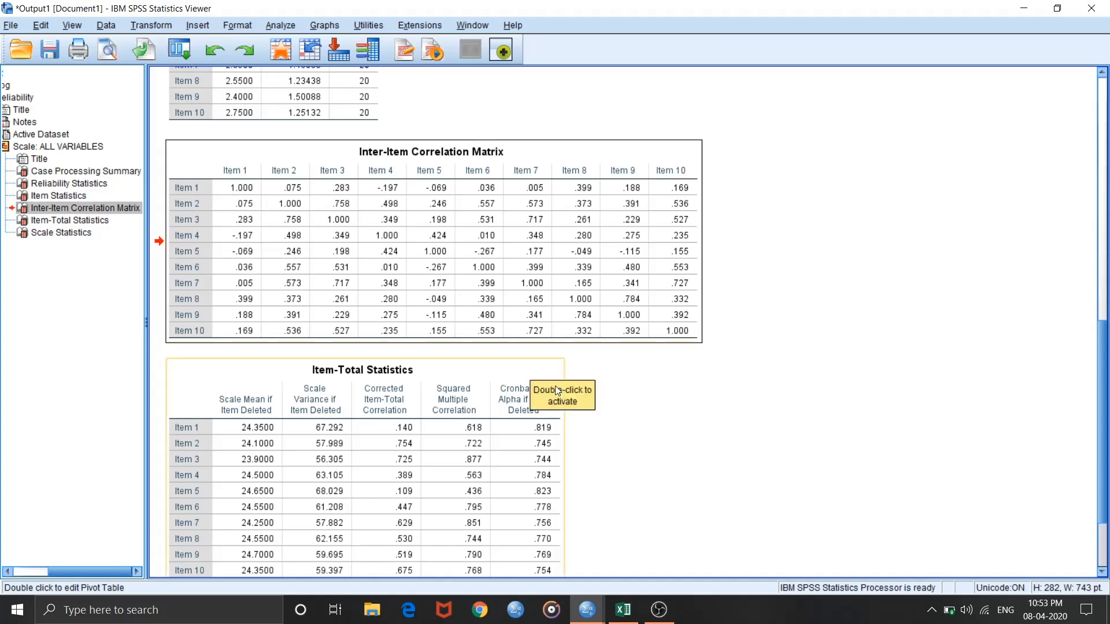
{"action": "left_click", "coordinate": [616, 422]}
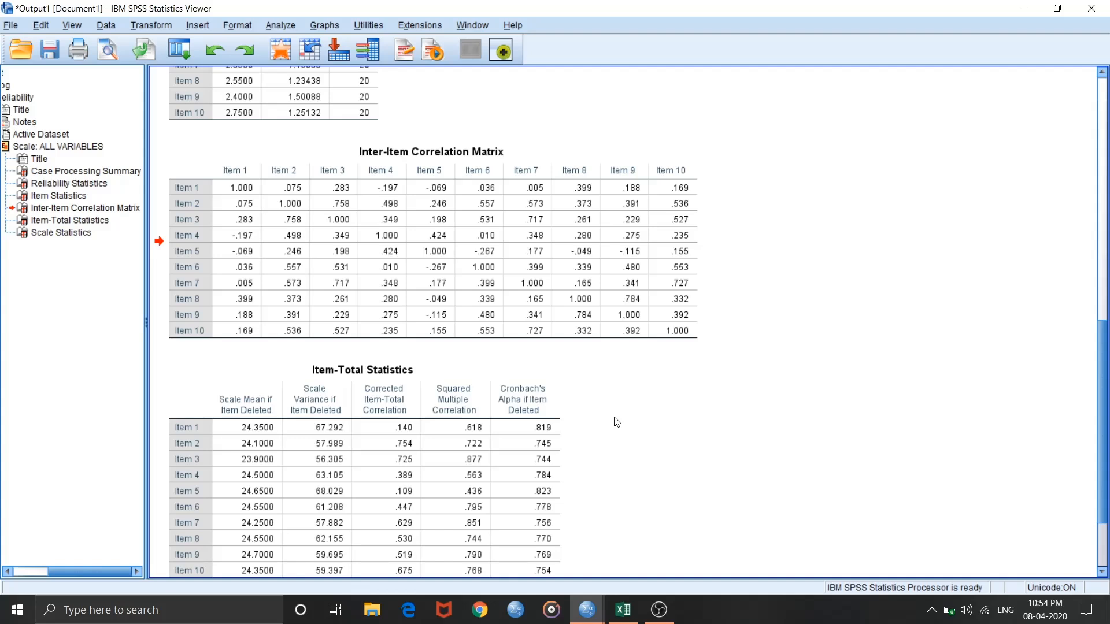
{"action": "left_click", "coordinate": [174, 264]}
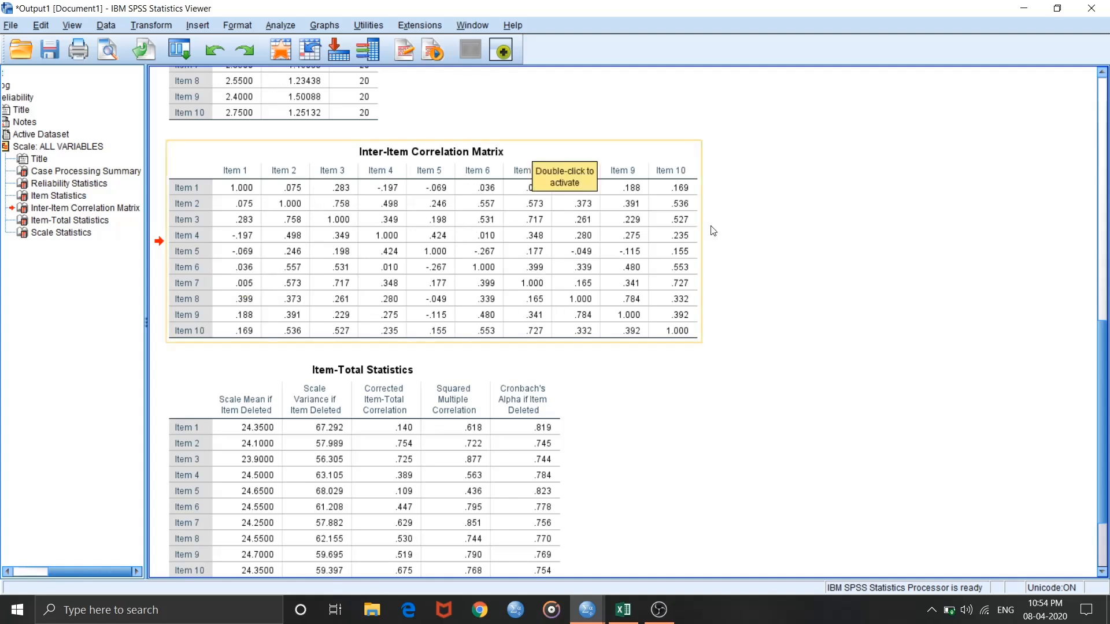
{"action": "left_click", "coordinate": [777, 297]}
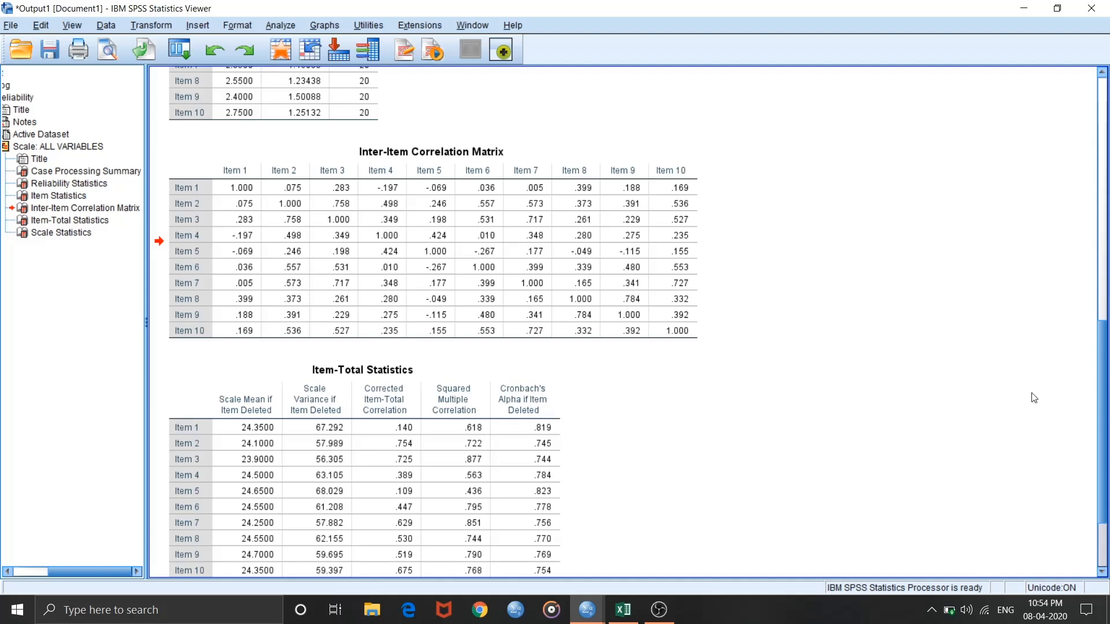
Examine each item's corrected item-total correlation and Cronbach's Alpha if Item Deleted in the Item-Total Statistics table
{"action": "left_click_drag", "start_coordinate": [1104, 403], "coordinate": [1104, 405]}
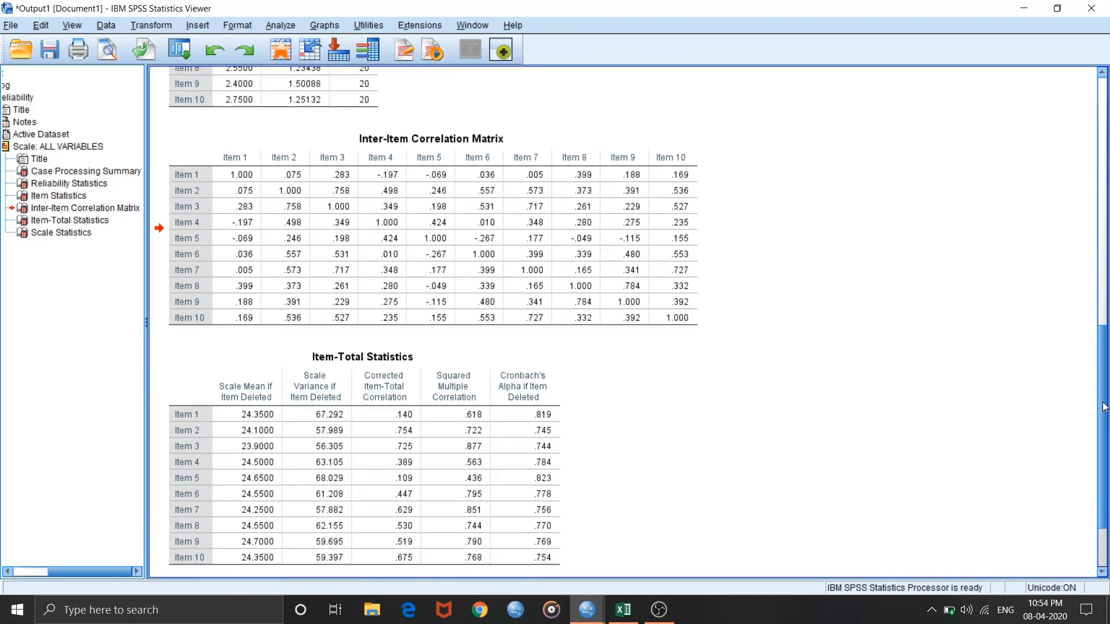
{"action": "left_click", "coordinate": [611, 314]}
{"action": "left_click_drag", "start_coordinate": [1102, 358], "coordinate": [1104, 401]}
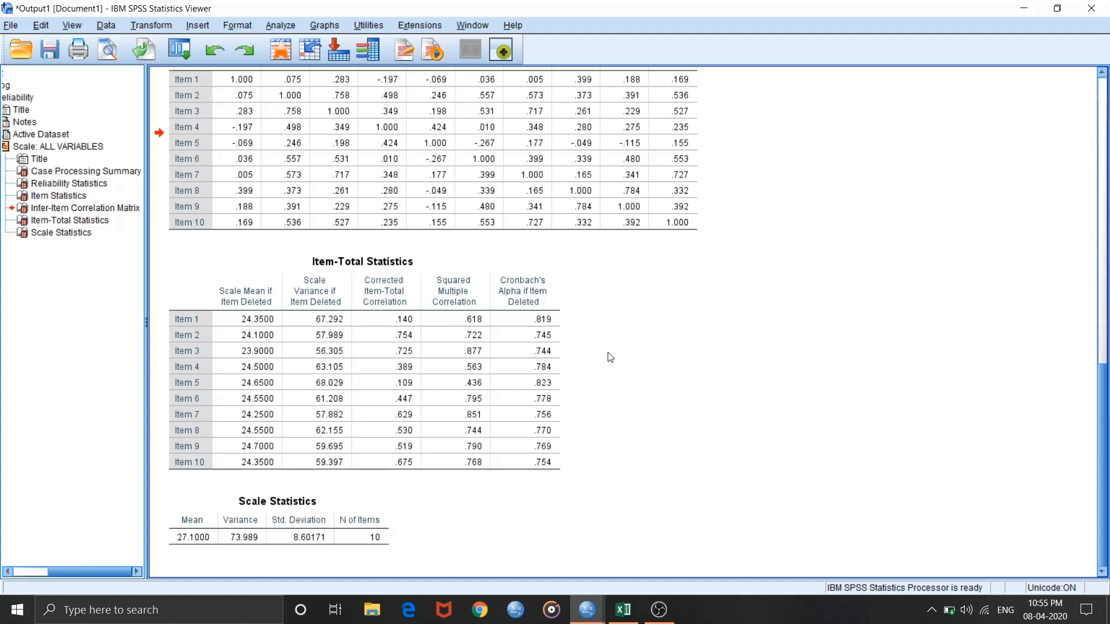
{"action": "left_click", "coordinate": [374, 322]}
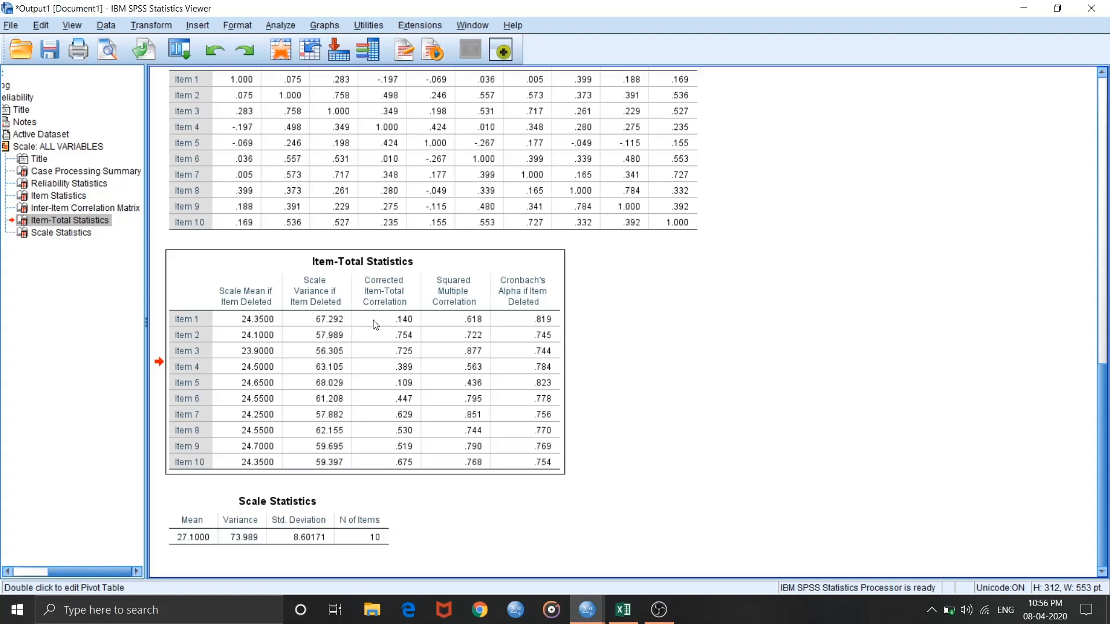
{"action": "left_click", "coordinate": [376, 324]}
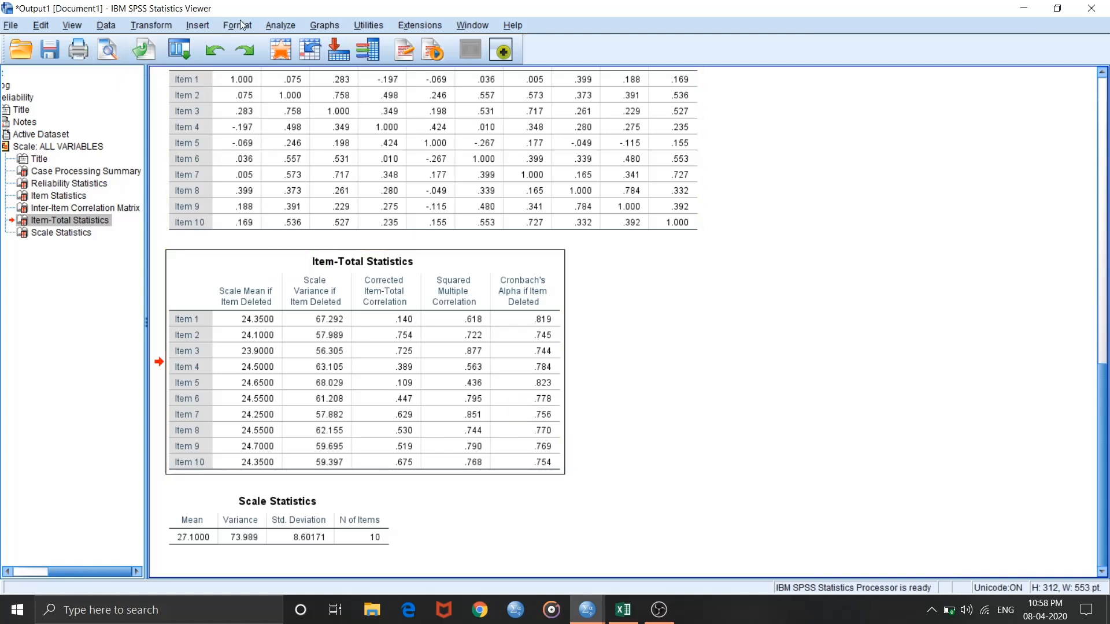
Remove Item 5 from the items of the Reliability Analysis and rerun it with the Alpha model
{"action": "left_click", "coordinate": [277, 26]}
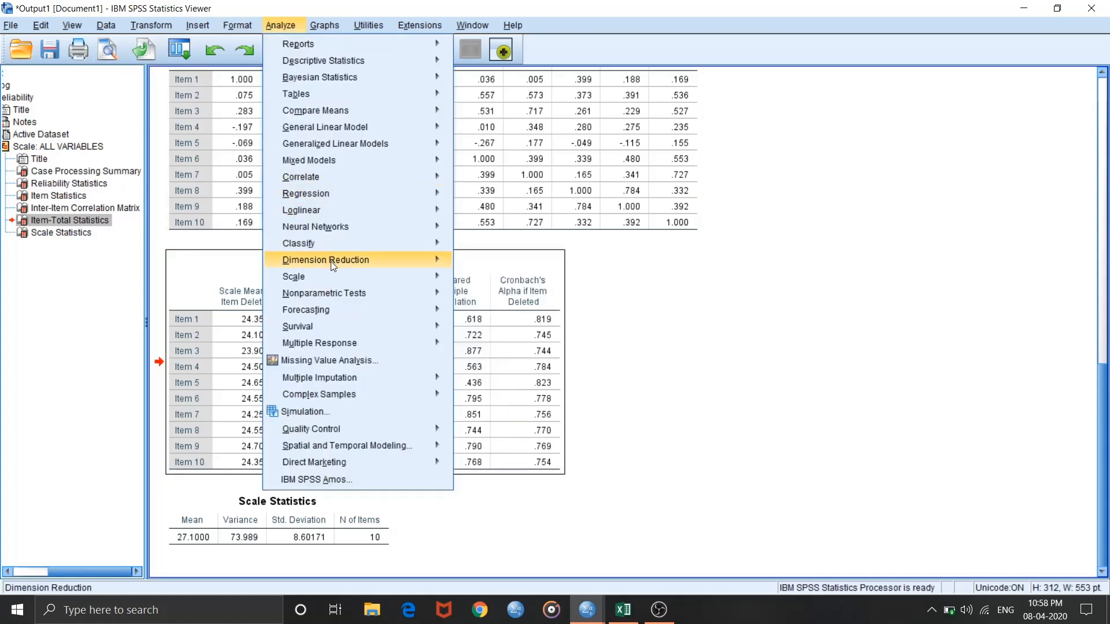
{"action": "mouse_move", "coordinate": [432, 293]}
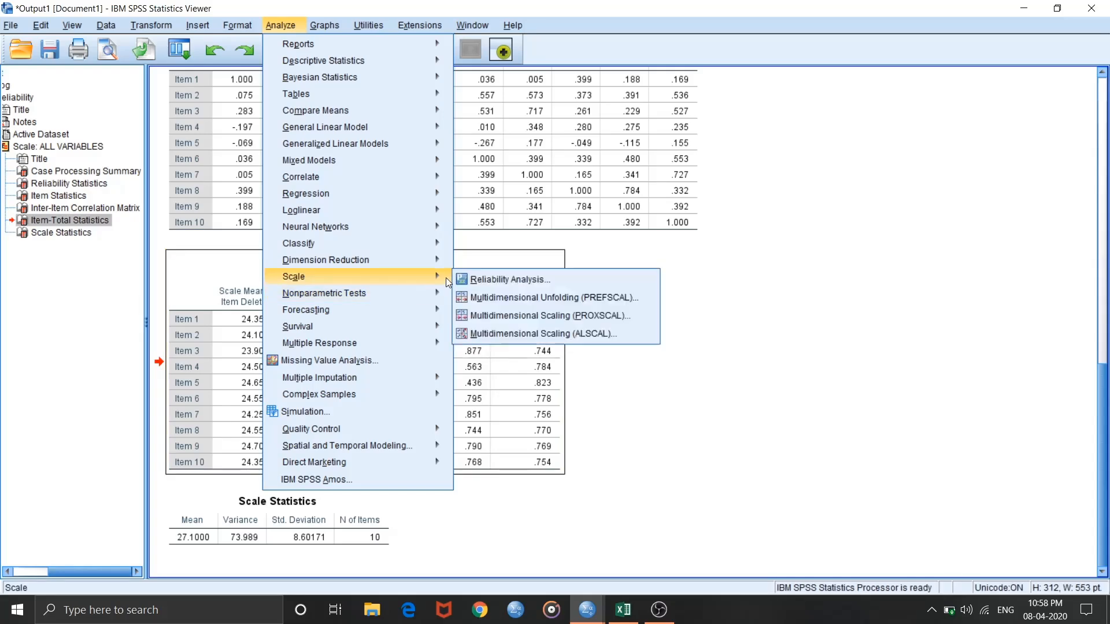
{"action": "left_click", "coordinate": [486, 282]}
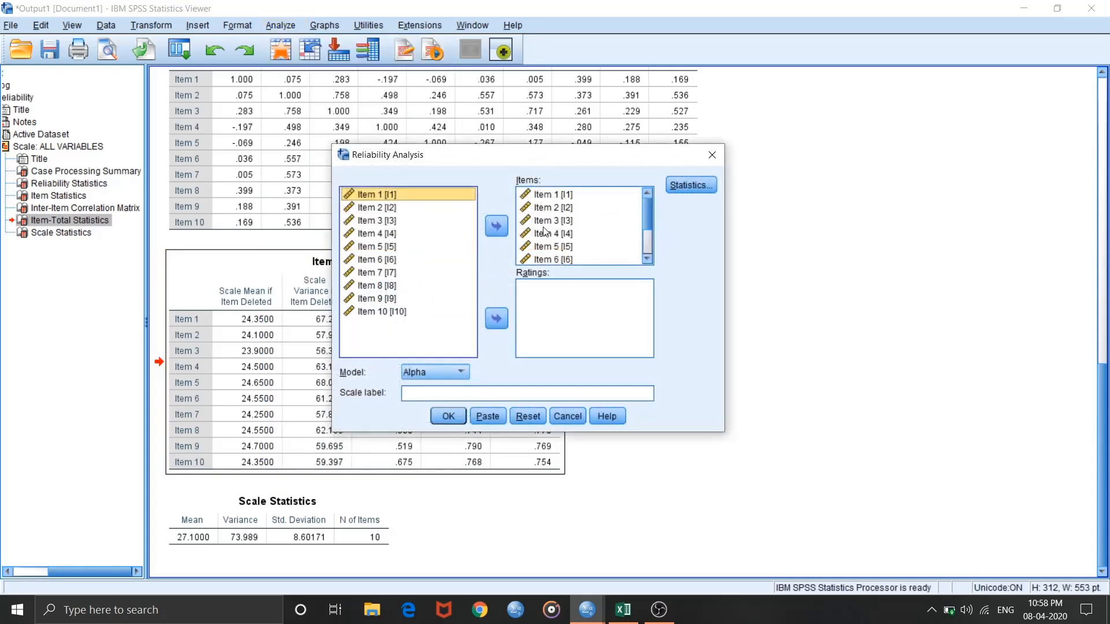
{"action": "left_click", "coordinate": [491, 230]}
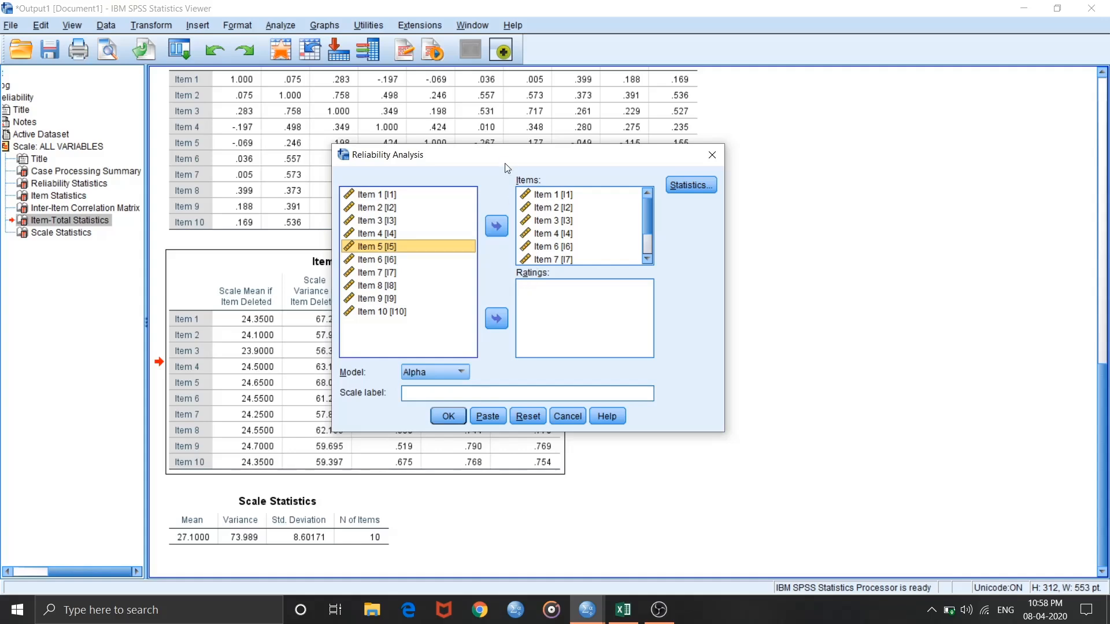
{"action": "left_click_drag", "start_coordinate": [510, 155], "coordinate": [609, 164]}
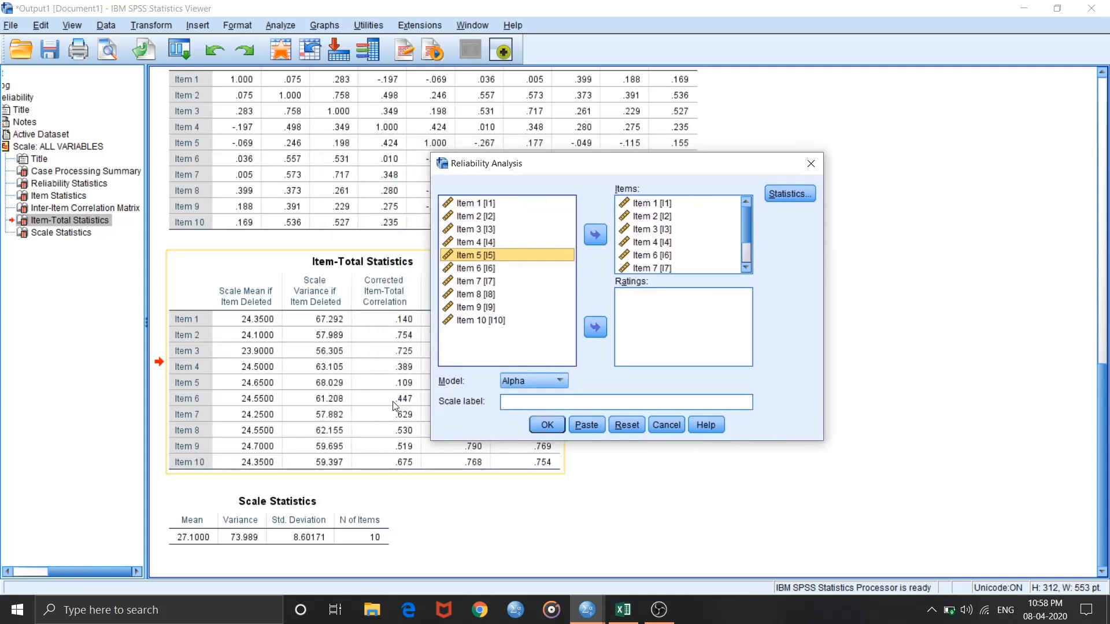
{"action": "left_click", "coordinate": [543, 425]}
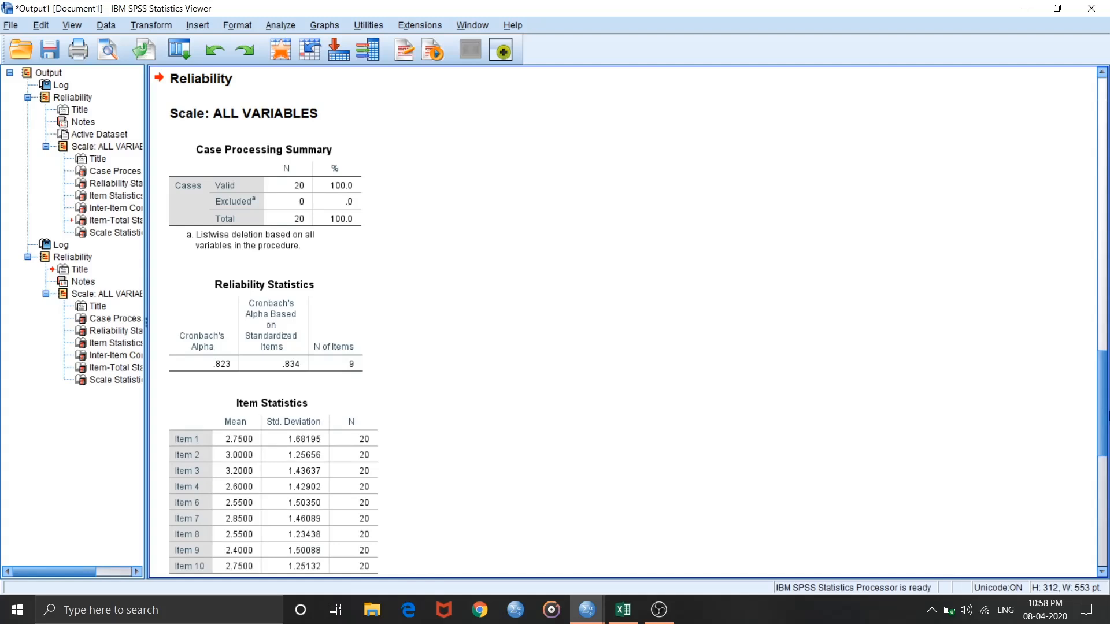
Review the output without Item 5, and rerun the Reliability Analysis with Item 1 also removed
{"action": "scroll", "coordinate": [1104, 412], "scroll_direction": "down", "scroll_amount": 2}
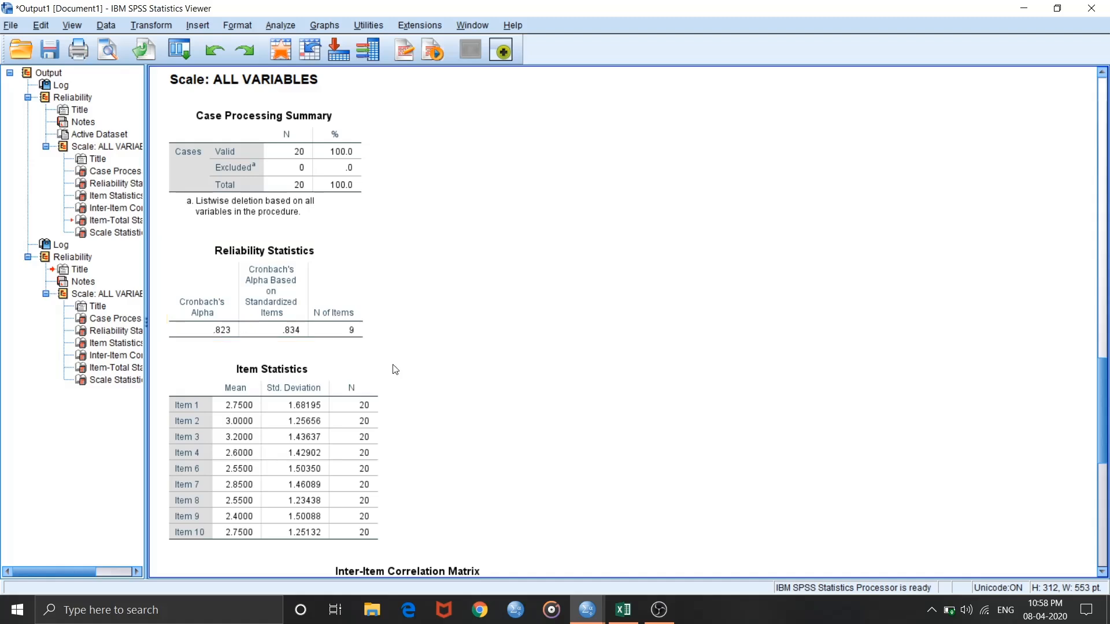
{"action": "left_click_drag", "start_coordinate": [1104, 372], "coordinate": [1104, 488]}
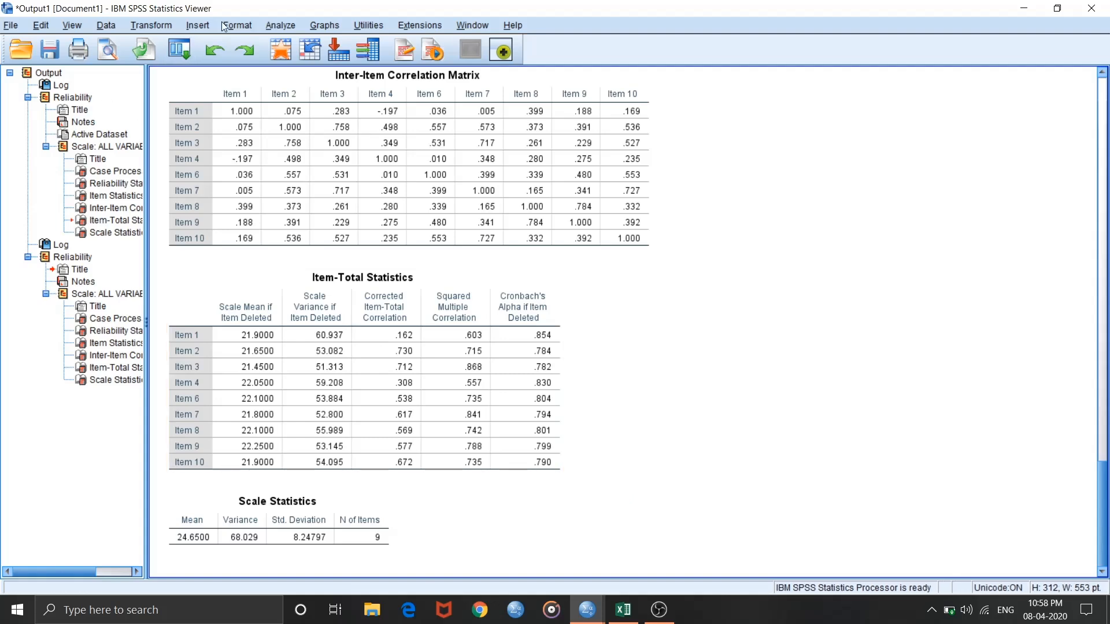
{"action": "left_click", "coordinate": [281, 26]}
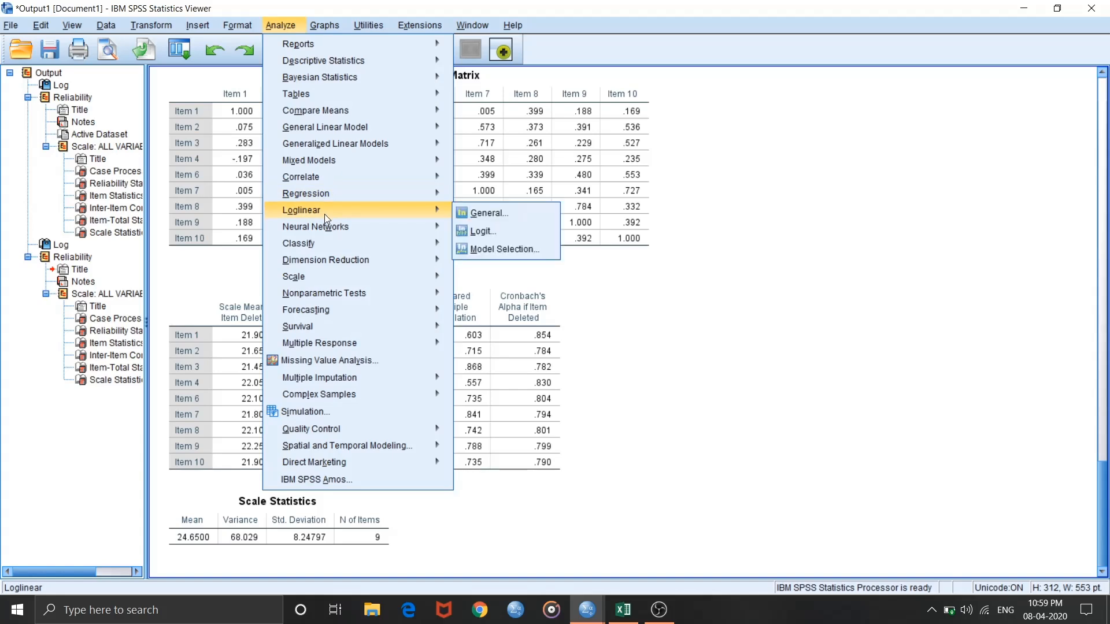
{"action": "mouse_move", "coordinate": [364, 282]}
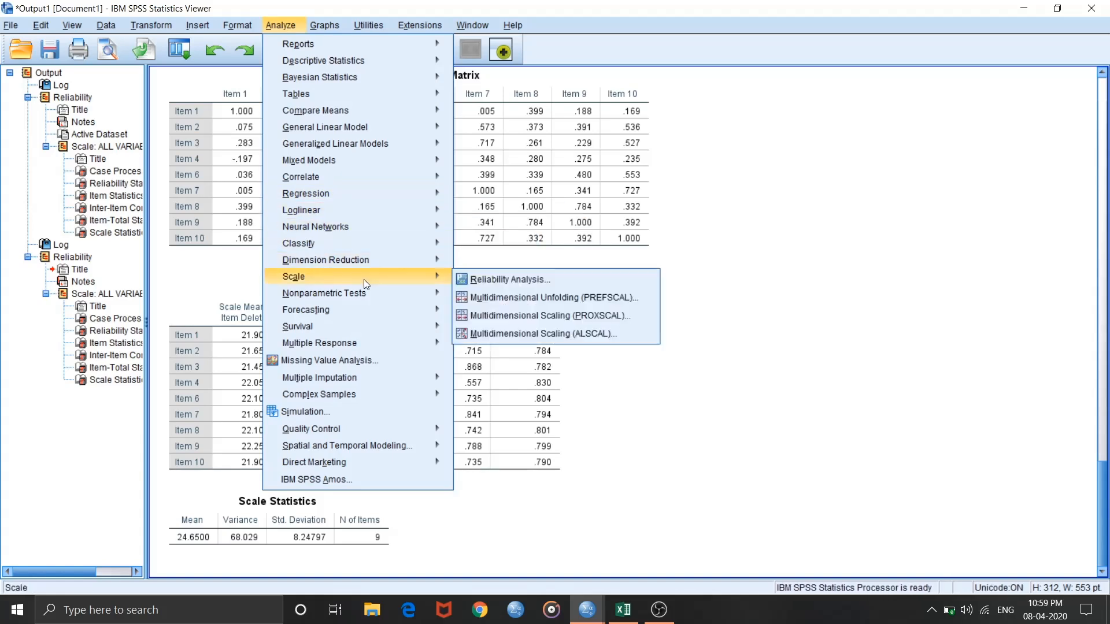
{"action": "left_click", "coordinate": [490, 282]}
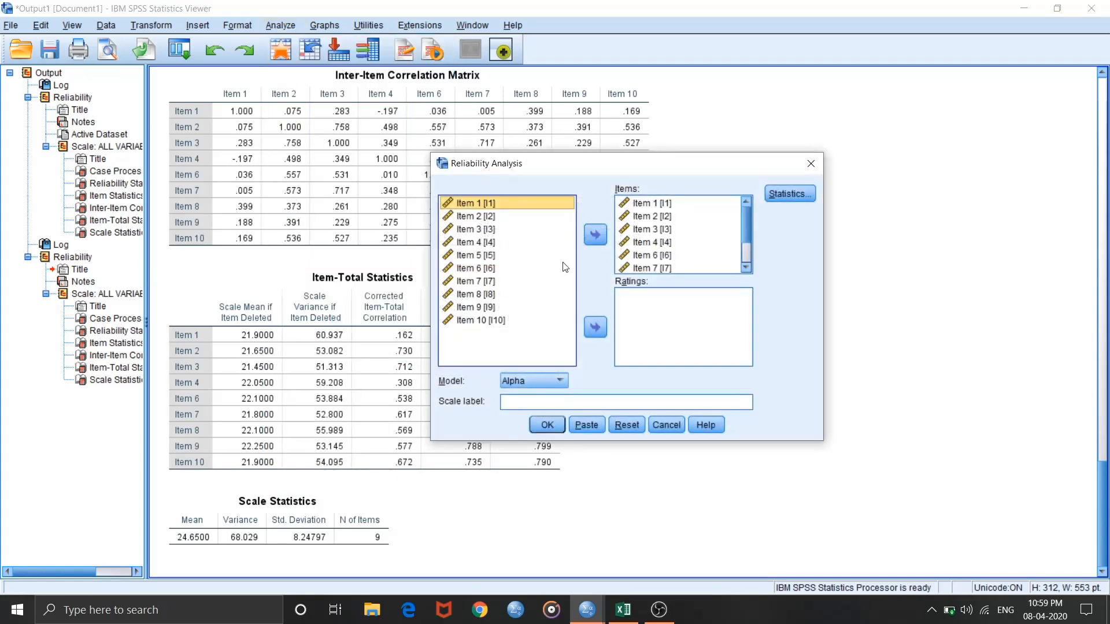
{"action": "left_click", "coordinate": [636, 204]}
{"action": "left_click", "coordinate": [594, 235]}
{"action": "left_click", "coordinate": [547, 425]}
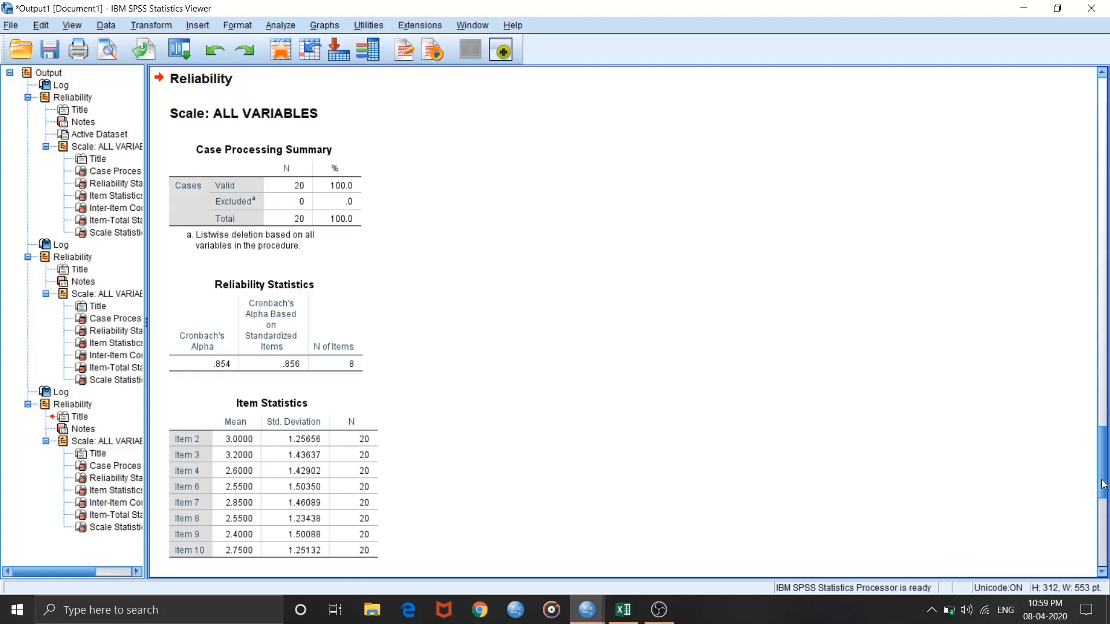
Examine the corrected item-total correlations and alpha-if-deleted values in the Item-Total Statistics for the remaining eight items
{"action": "left_click_drag", "start_coordinate": [1102, 485], "coordinate": [1097, 562]}
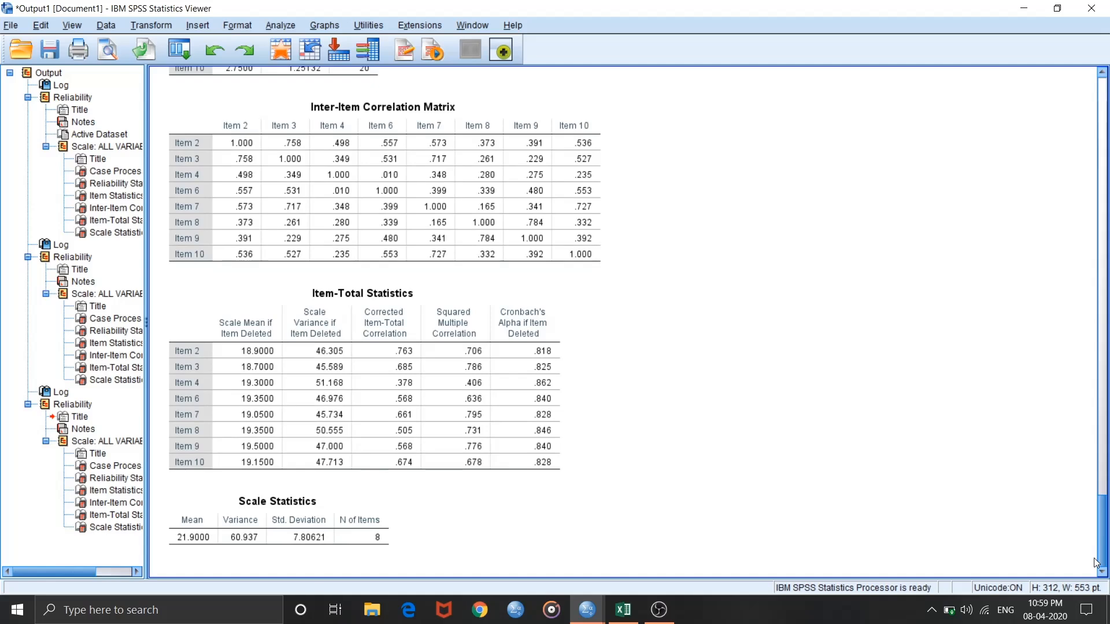
{"action": "left_click", "coordinate": [373, 374]}
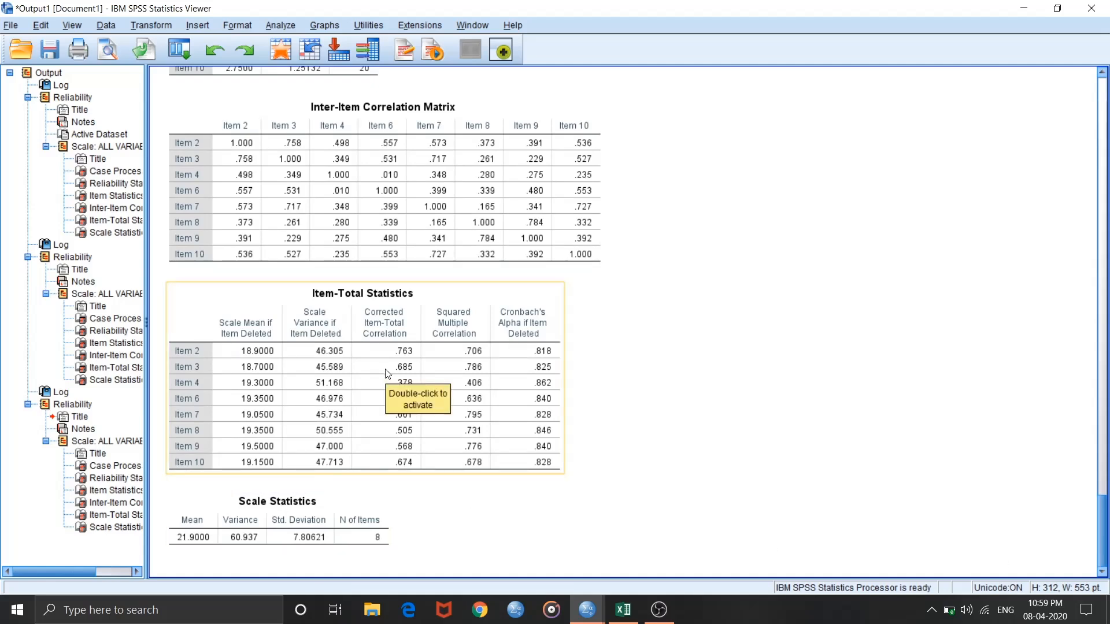
{"action": "left_click", "coordinate": [587, 372]}
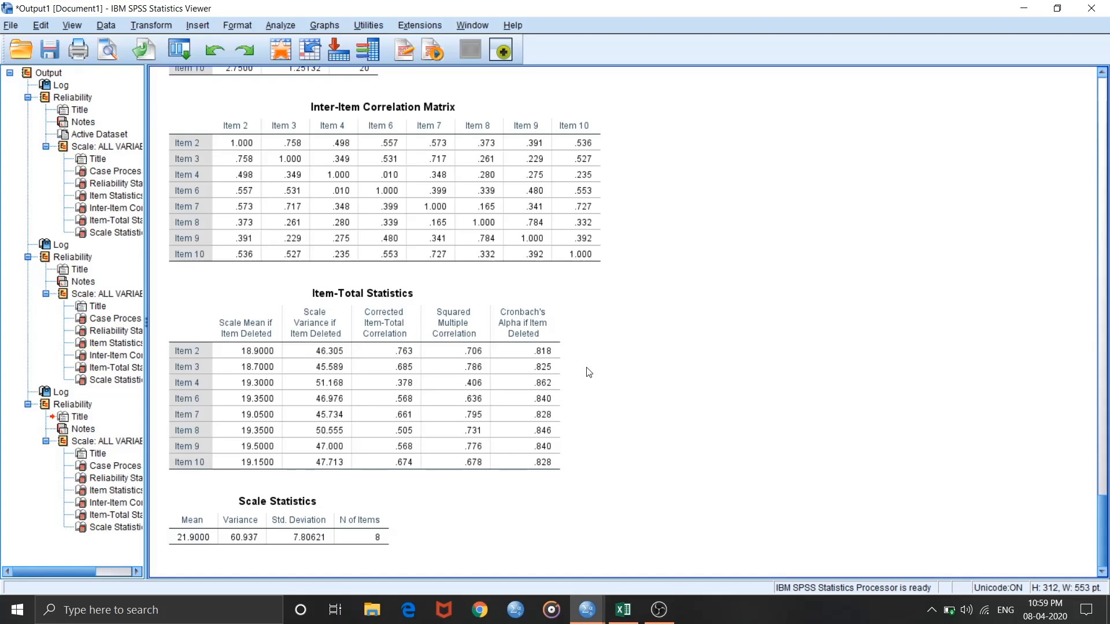
{"action": "left_click", "coordinate": [334, 359]}
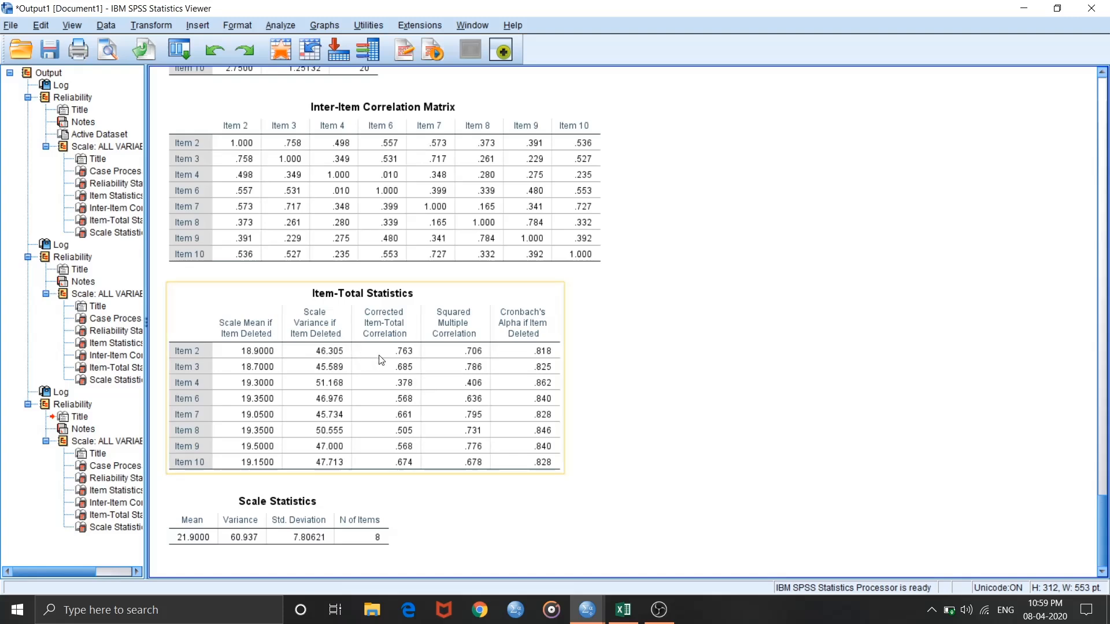
{"action": "left_click", "coordinate": [412, 486]}
{"action": "left_click", "coordinate": [231, 384]}
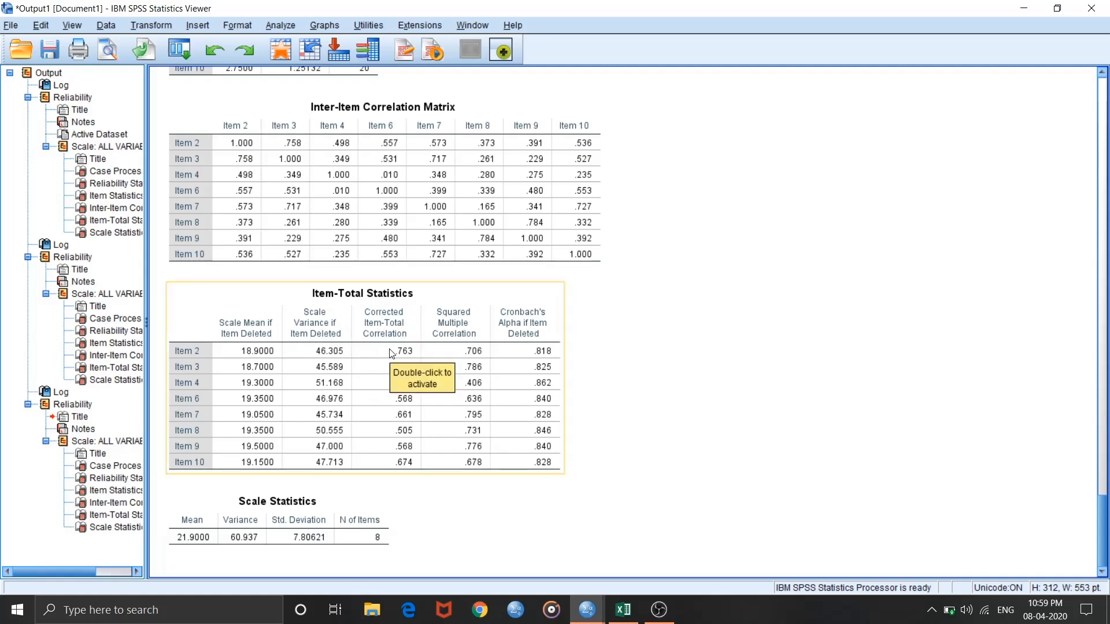
Remove Item 2 from the items of the Reliability Analysis and rerun it with the Alpha model
{"action": "left_click", "coordinate": [606, 389]}
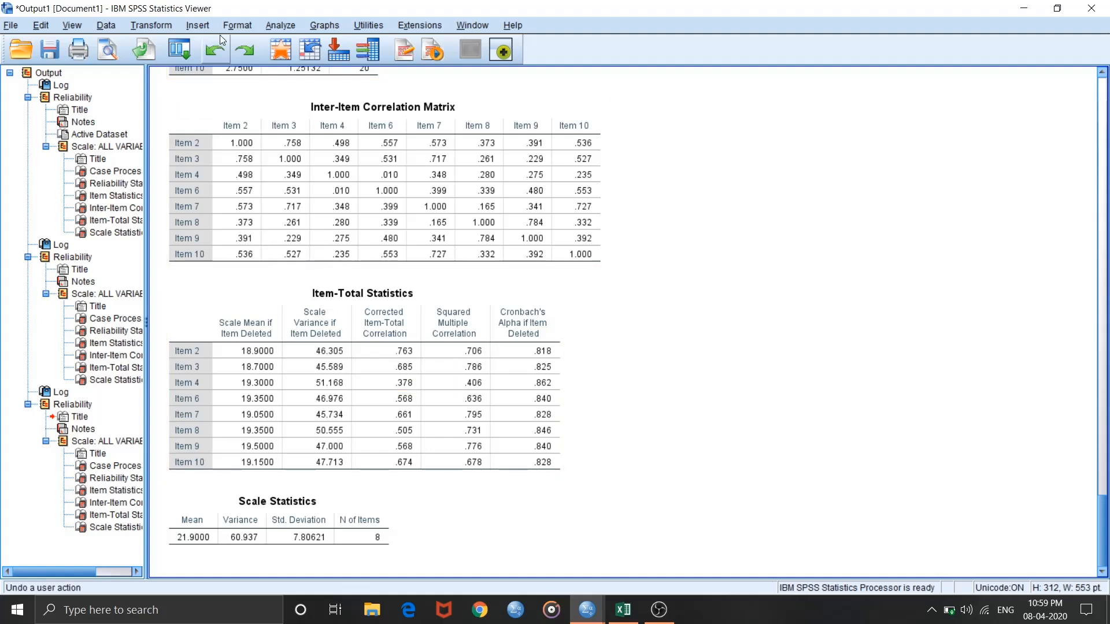
{"action": "left_click", "coordinate": [294, 28]}
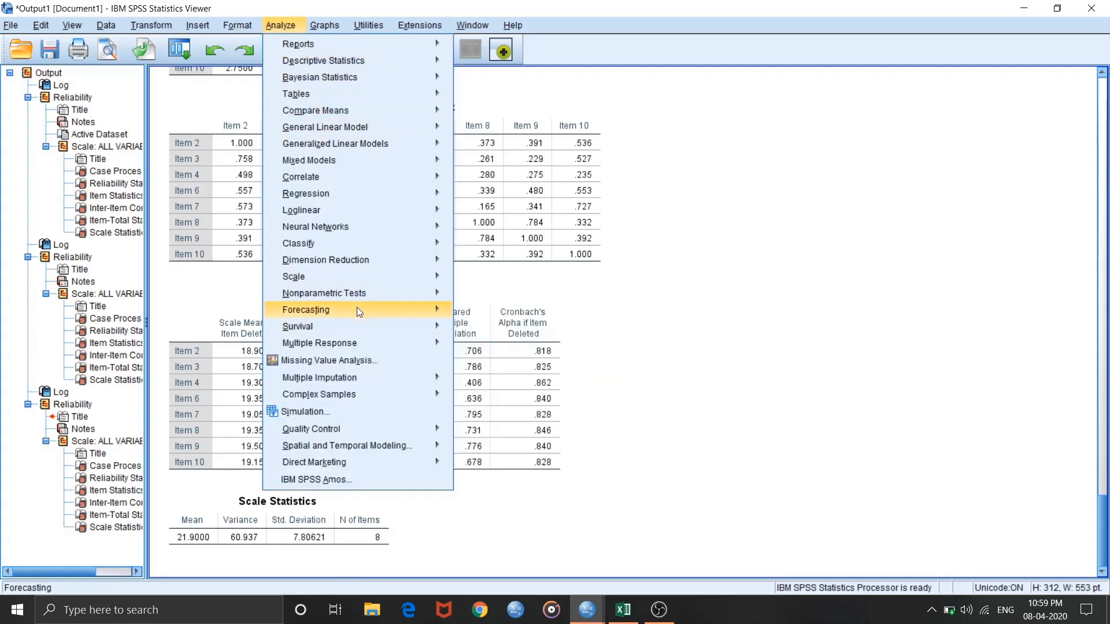
{"action": "mouse_move", "coordinate": [400, 279]}
{"action": "left_click", "coordinate": [479, 277]}
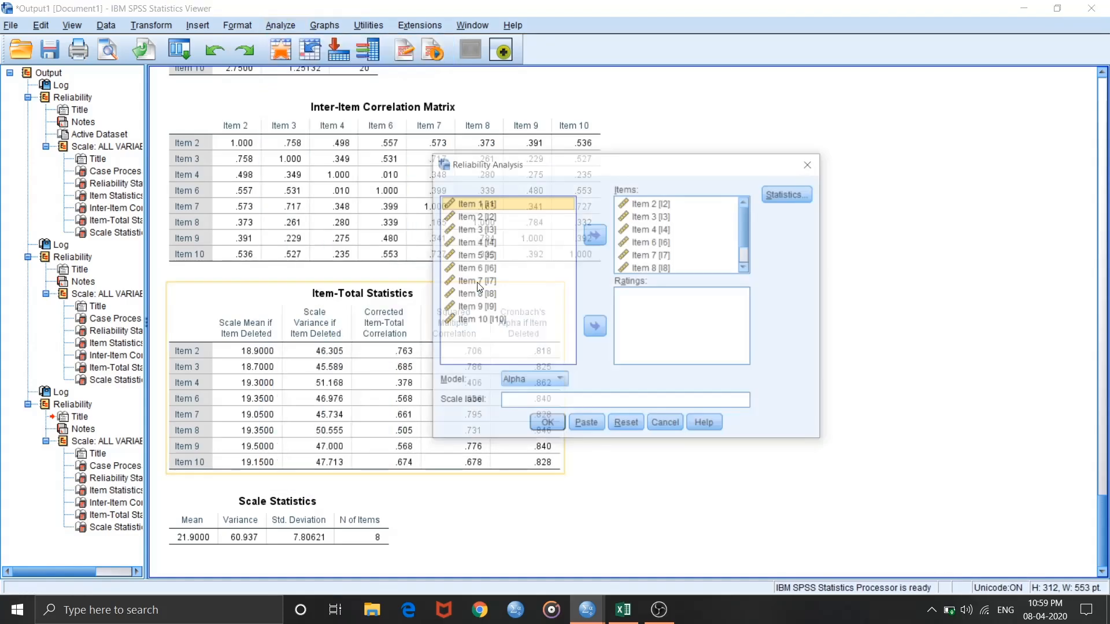
{"action": "left_click", "coordinate": [653, 203]}
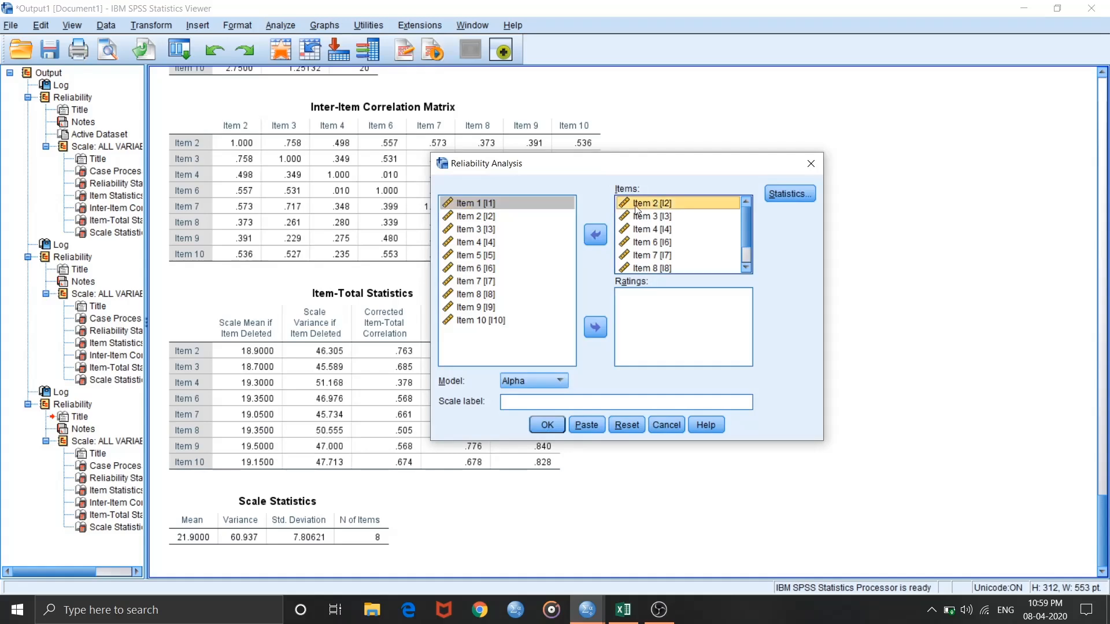
{"action": "left_click", "coordinate": [595, 234]}
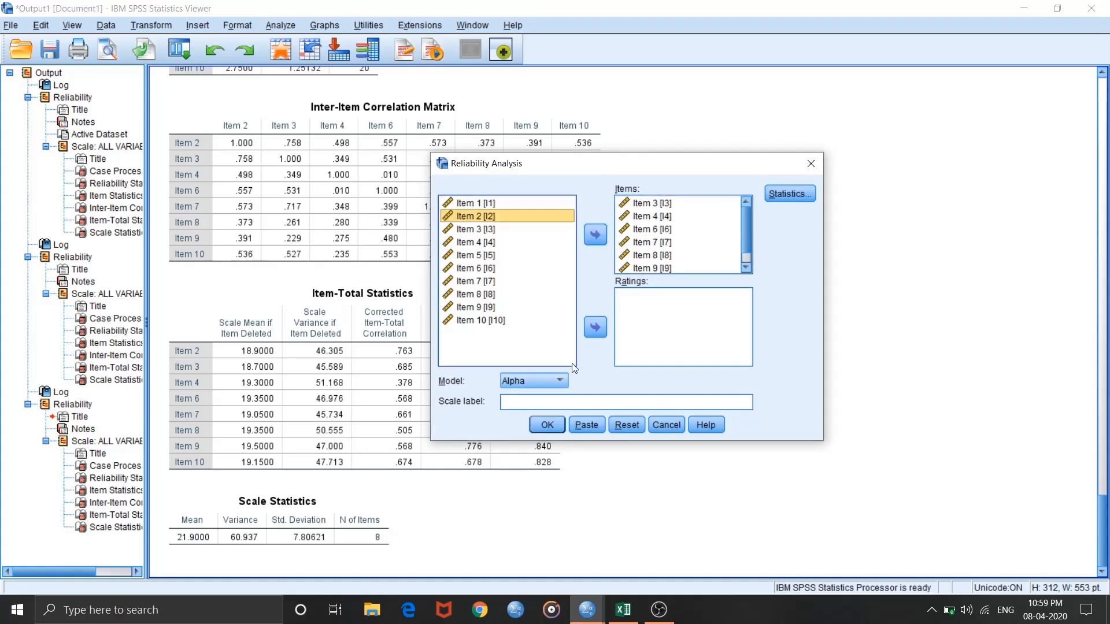
{"action": "left_click", "coordinate": [549, 424]}
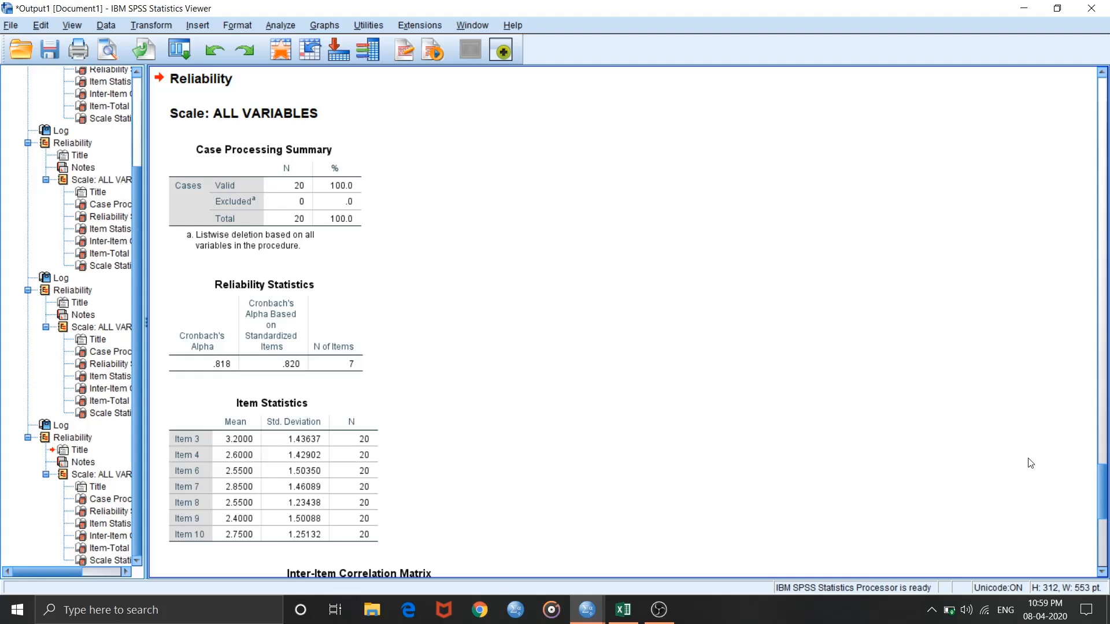
Examine the Item-Total Statistics of the rerun without Item 2, including the corrected correlations and alpha-if-deleted values
{"action": "left_click_drag", "start_coordinate": [1102, 484], "coordinate": [1105, 532]}
{"action": "left_click", "coordinate": [429, 455]}
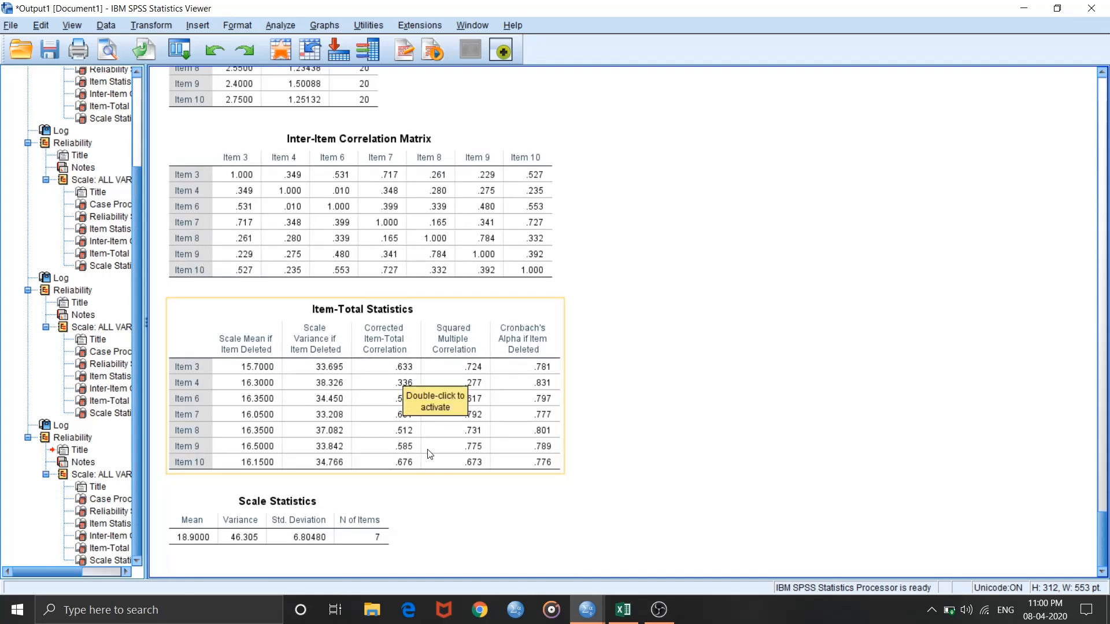
{"action": "left_click", "coordinate": [616, 446]}
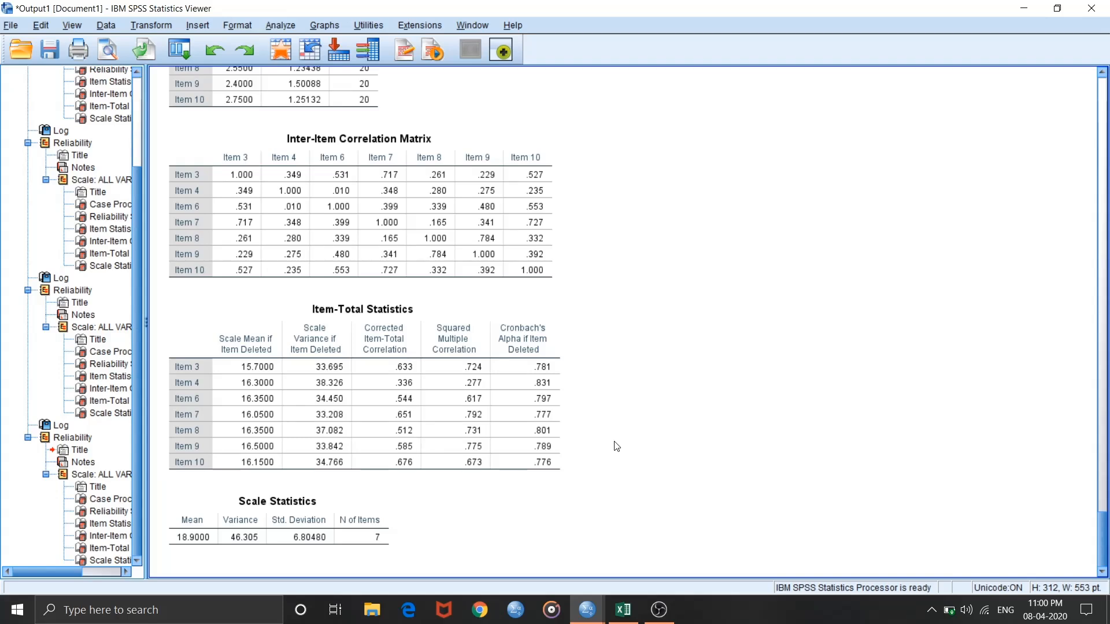